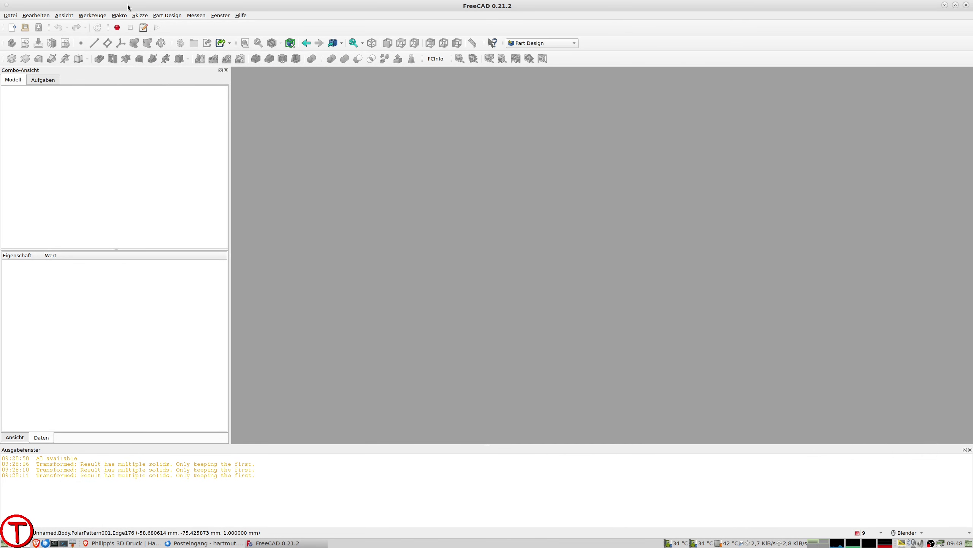
# Step: Create a new document containing a Part Design body
pyautogui.click(10, 16)
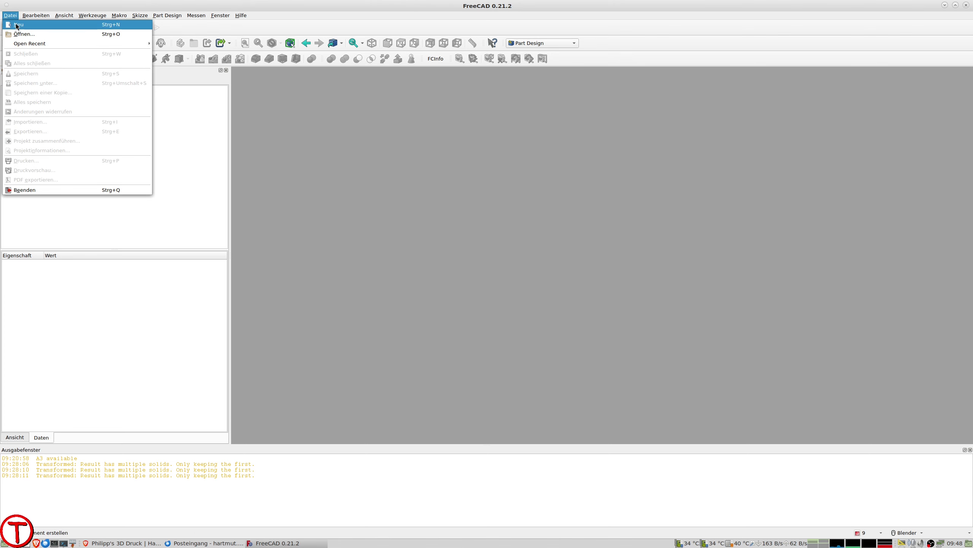
pyautogui.click(17, 25)
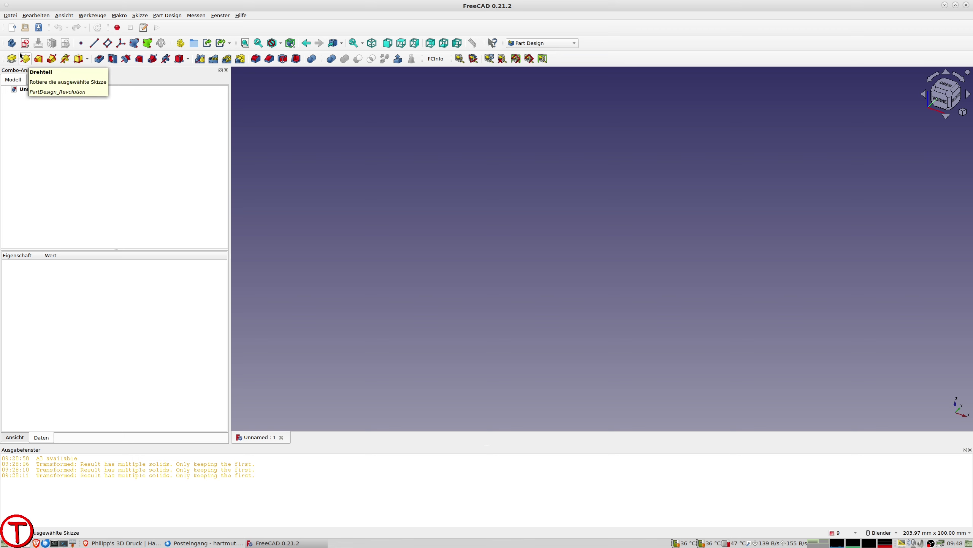
pyautogui.click(12, 42)
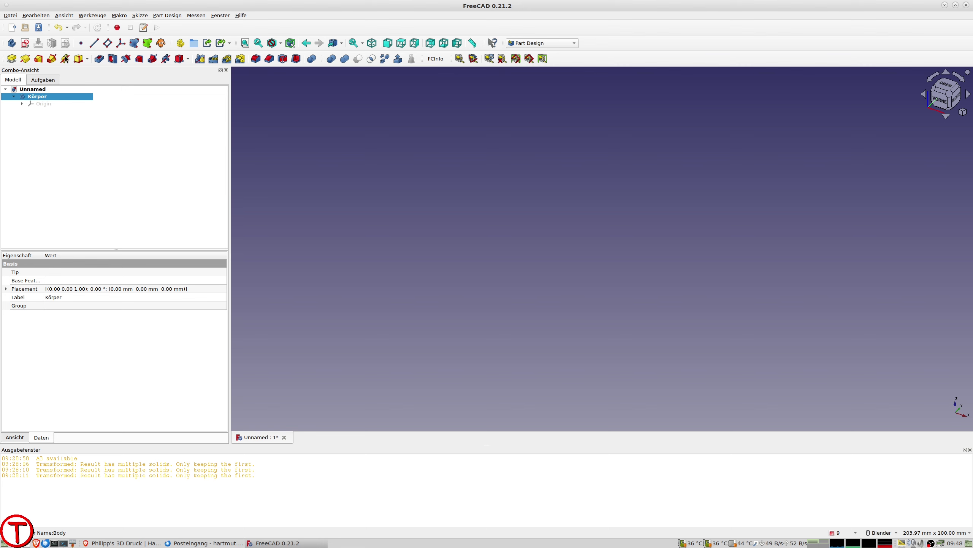
# Step: Start a new sketch in the body on the XY plane
pyautogui.click(26, 43)
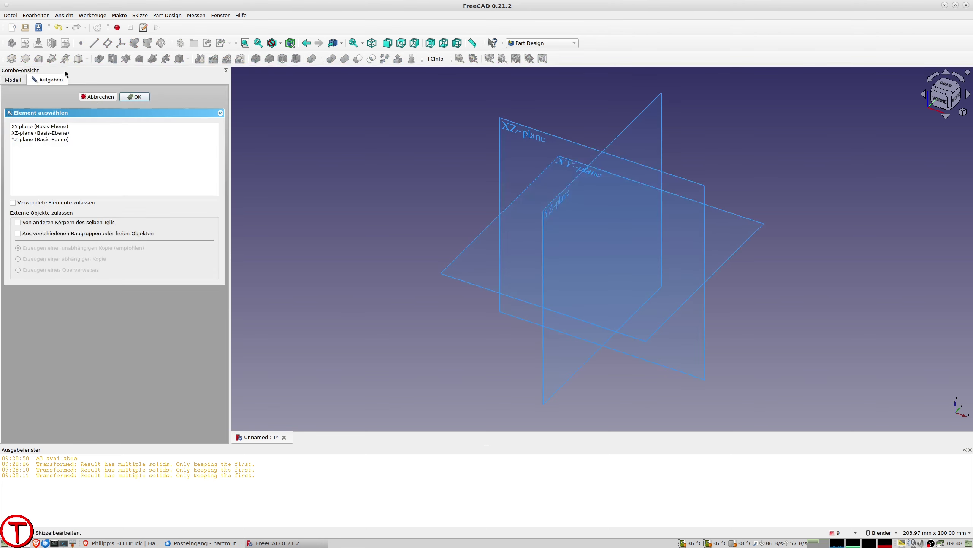
pyautogui.click(22, 128)
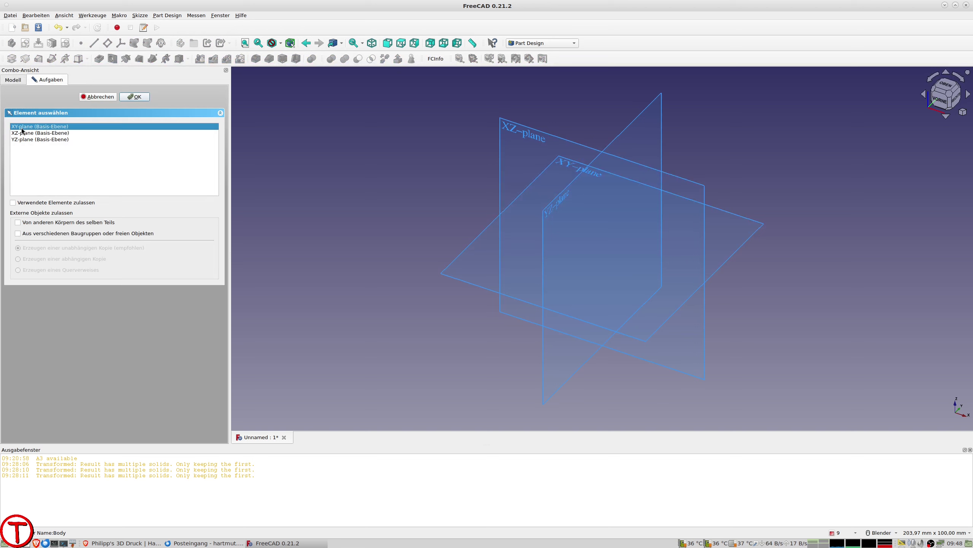
pyautogui.click(127, 99)
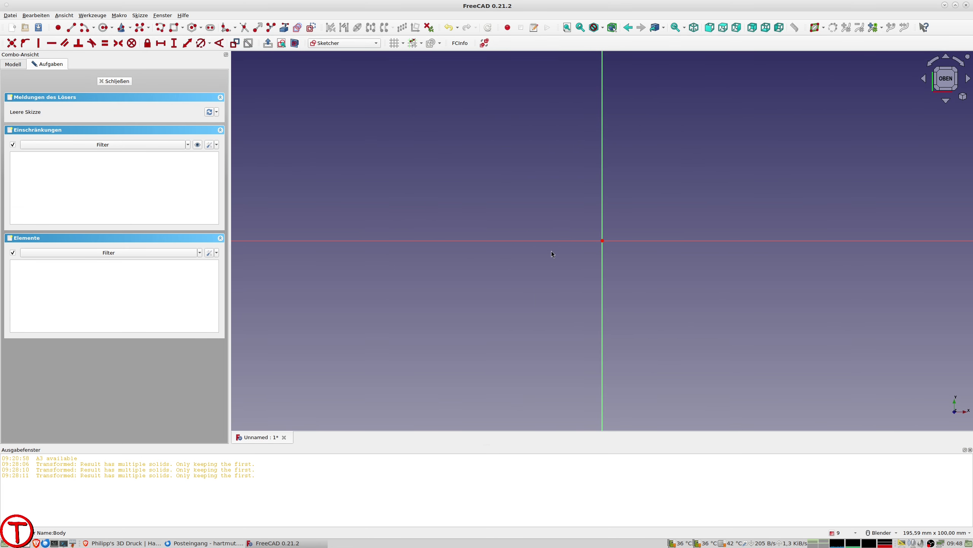
# Step: Draw a circle at the sketch origin and switch it to construction geometry
pyautogui.moveTo(550, 215)
pyautogui.keyDown('shift'); pyautogui.mouseDown(button='middle')
pyautogui.moveTo(445, 250)
pyautogui.moveTo(467, 211)
pyautogui.mouseUp(button='middle'); pyautogui.keyUp('shift')
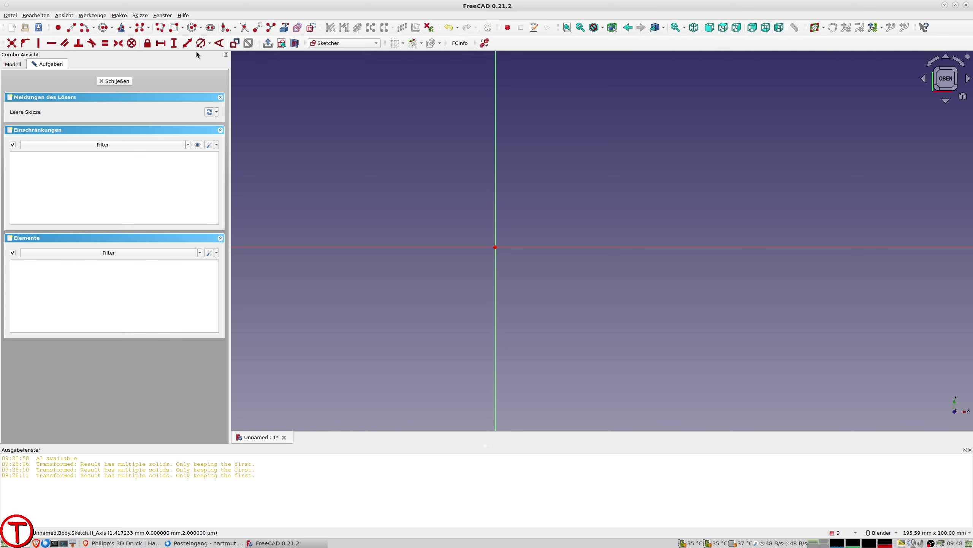
pyautogui.click(58, 27)
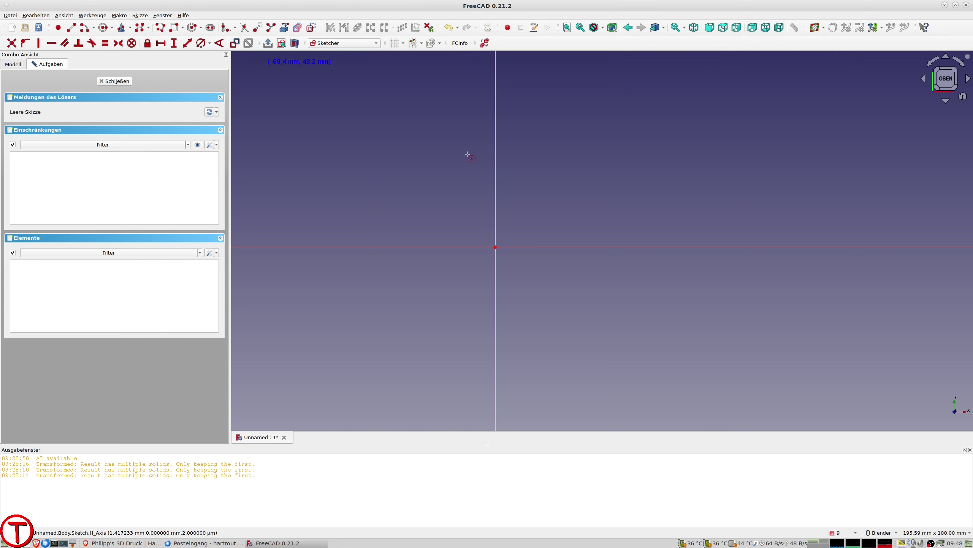
pyautogui.click(495, 246)
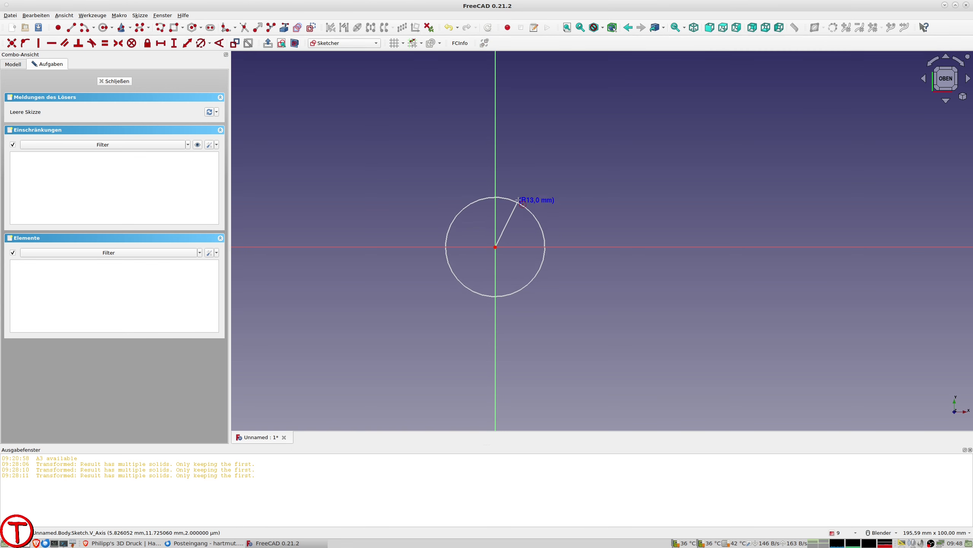
pyautogui.click(529, 197)
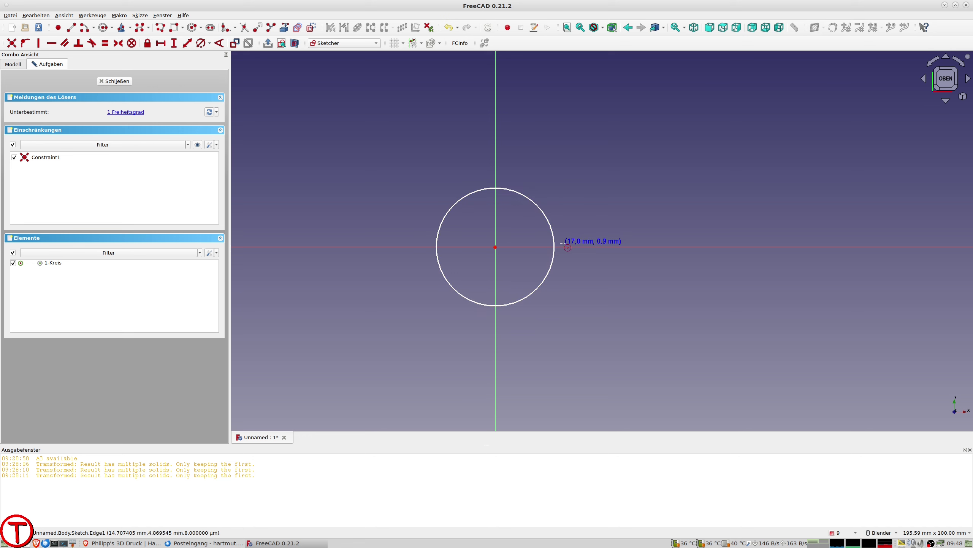
pyautogui.click(529, 197)
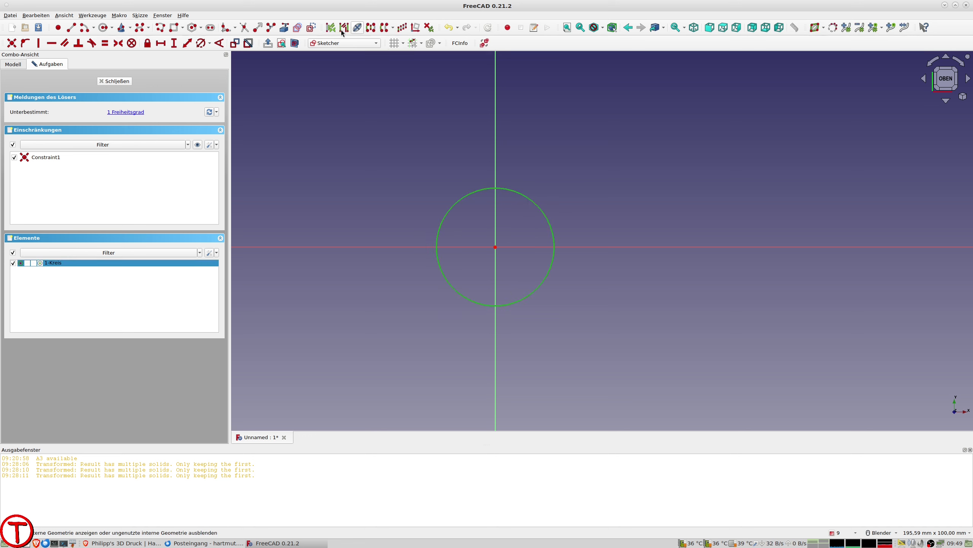
pyautogui.click(311, 29)
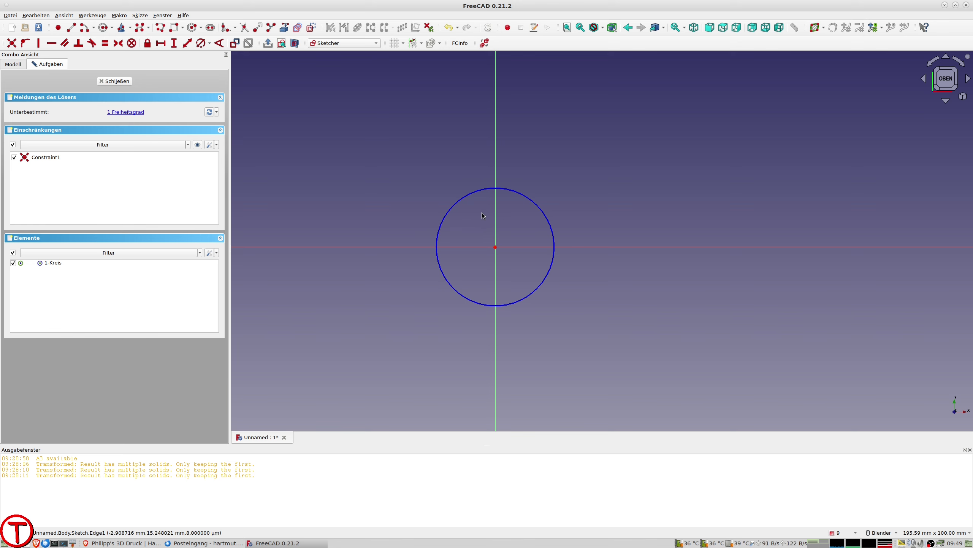
# Step: Draw a polyline from the circle up to a short top edge and back down
pyautogui.click(141, 31)
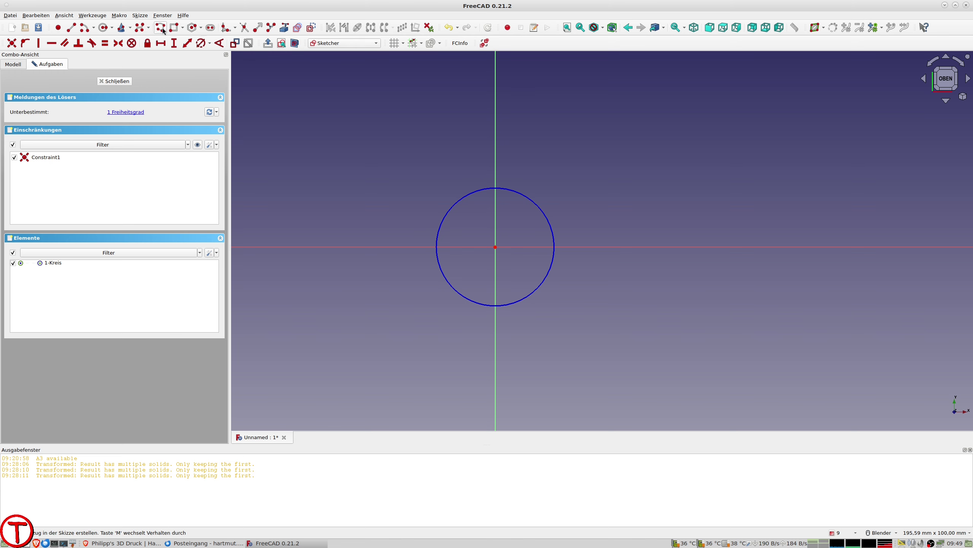
pyautogui.click(465, 193)
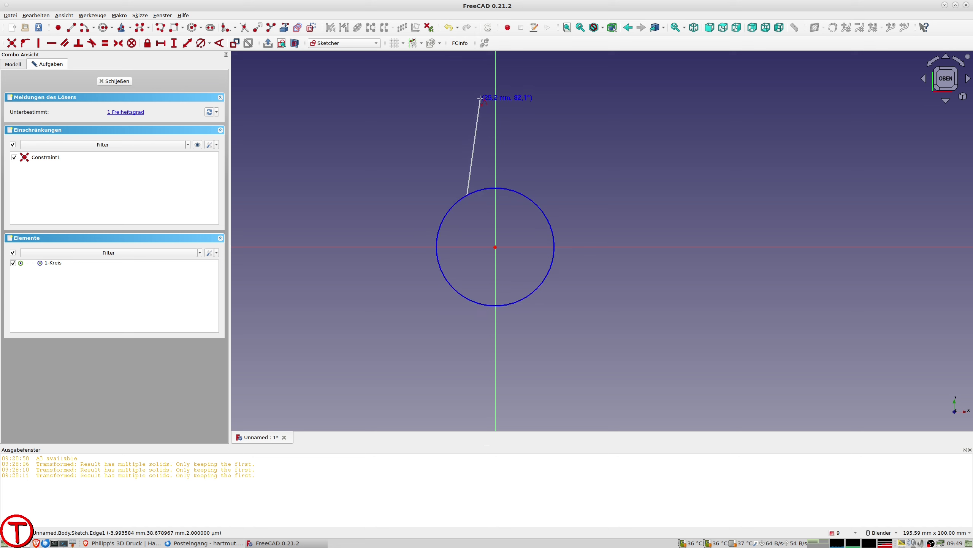
pyautogui.click(483, 97)
pyautogui.click(502, 97)
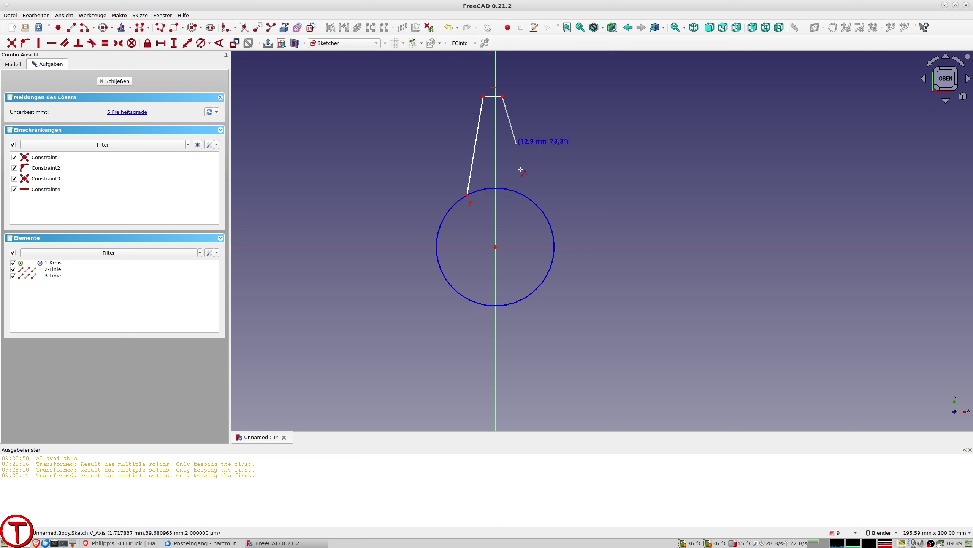
pyautogui.click(524, 195)
pyautogui.rightClick(525, 223)
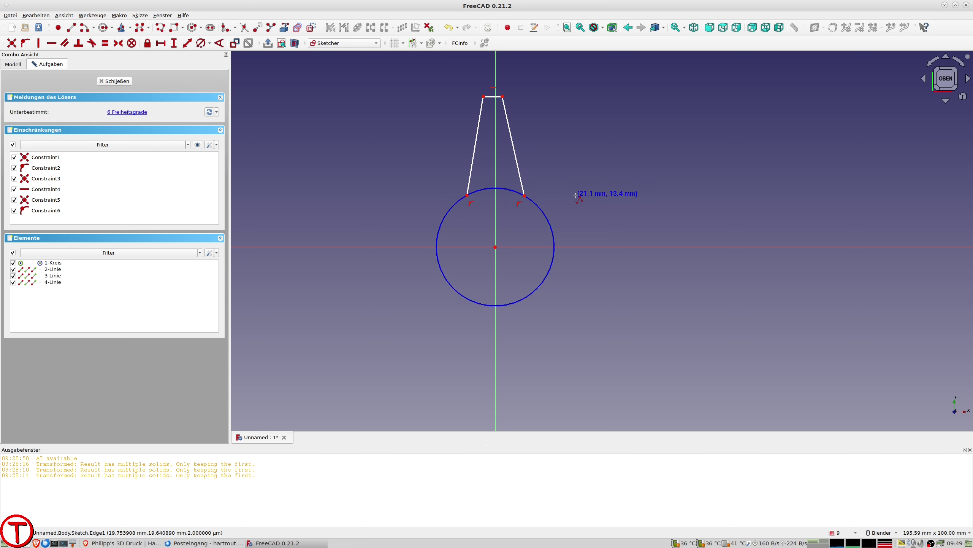
# Step: Join both lower endpoints to the circle centre, then lengthen the point and enlarge the circle
pyautogui.scroll(1, 546, 207)
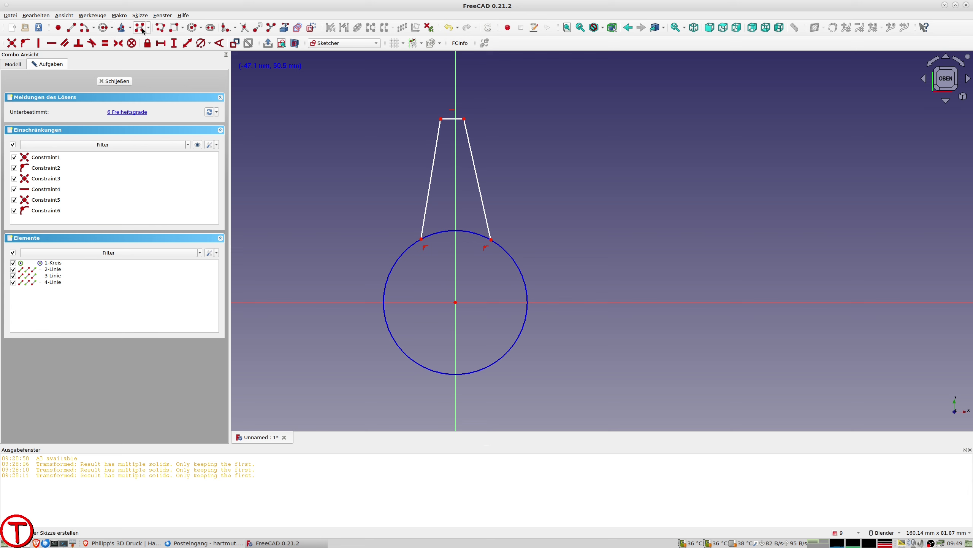
pyautogui.click(422, 239)
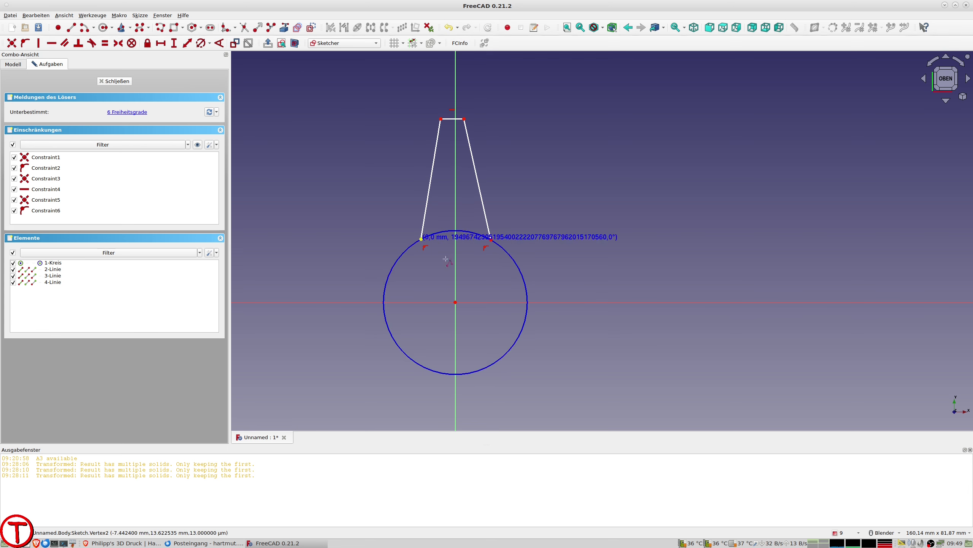
pyautogui.click(455, 302)
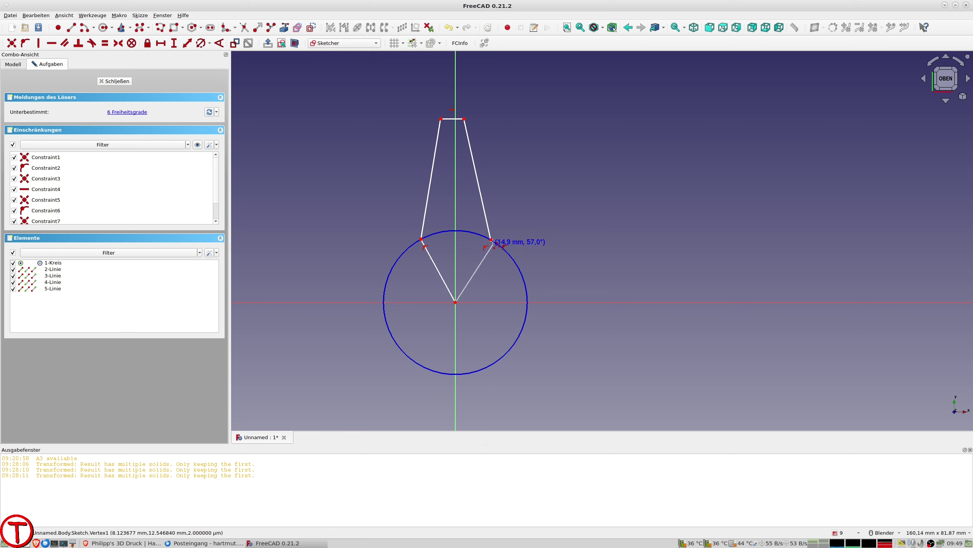
pyautogui.click(491, 239)
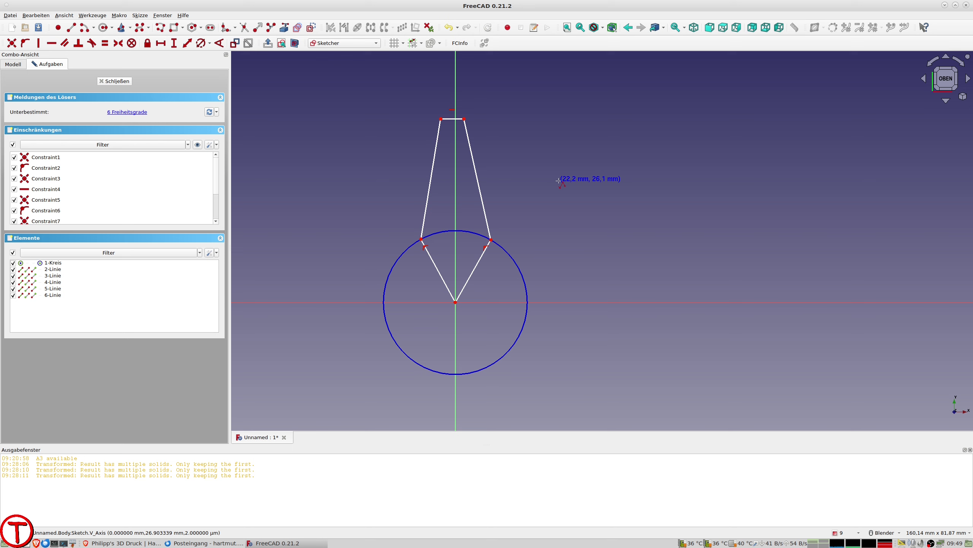
pyautogui.rightClick(537, 161)
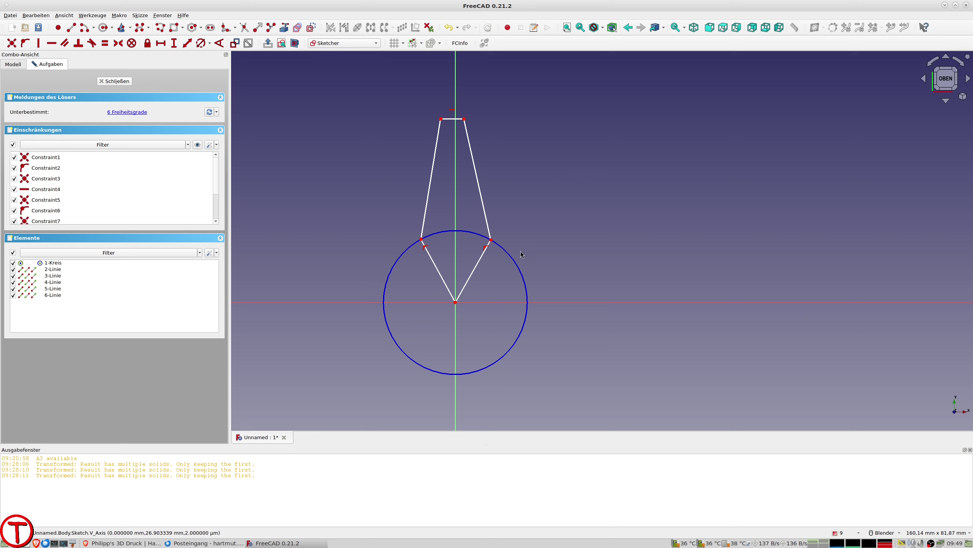
pyautogui.scroll(-3, 515, 248)
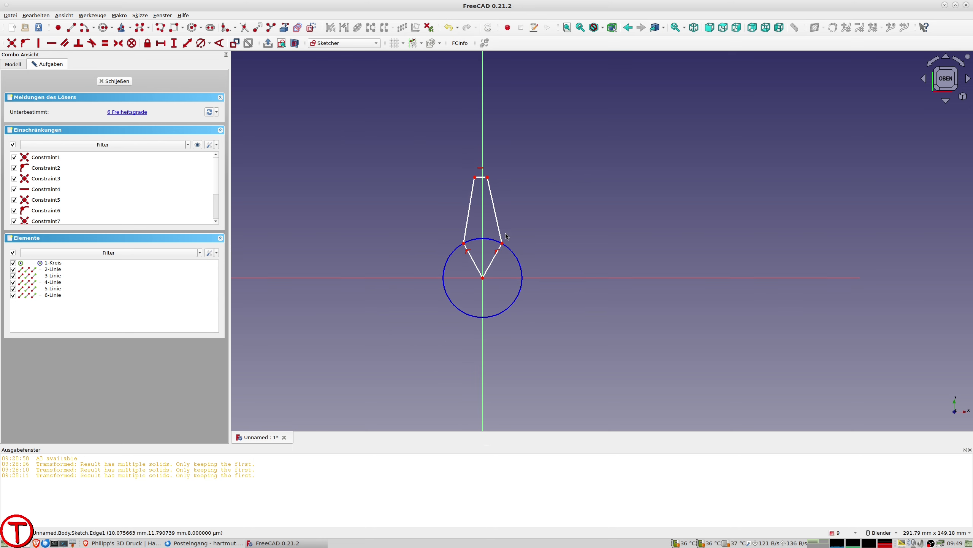
pyautogui.moveTo(482, 181); pyautogui.dragTo(485, 88)
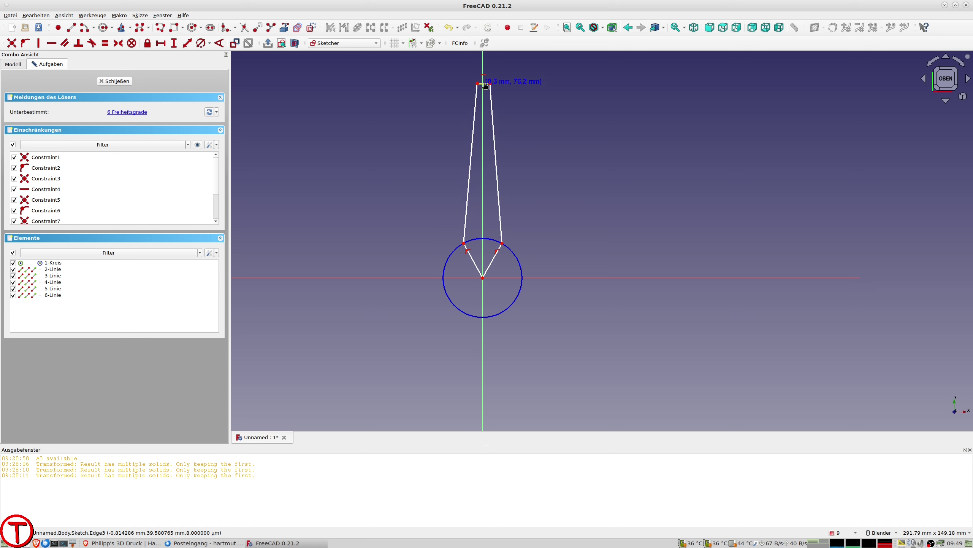
pyautogui.moveTo(514, 254); pyautogui.dragTo(550, 230)
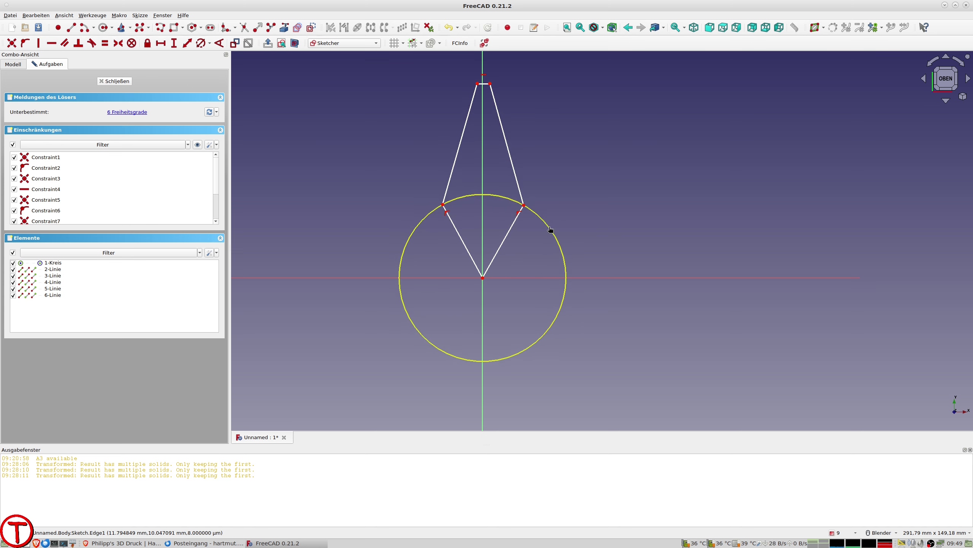
# Step: Constrain the construction circle's diameter to 100 mm
pyautogui.click(549, 231)
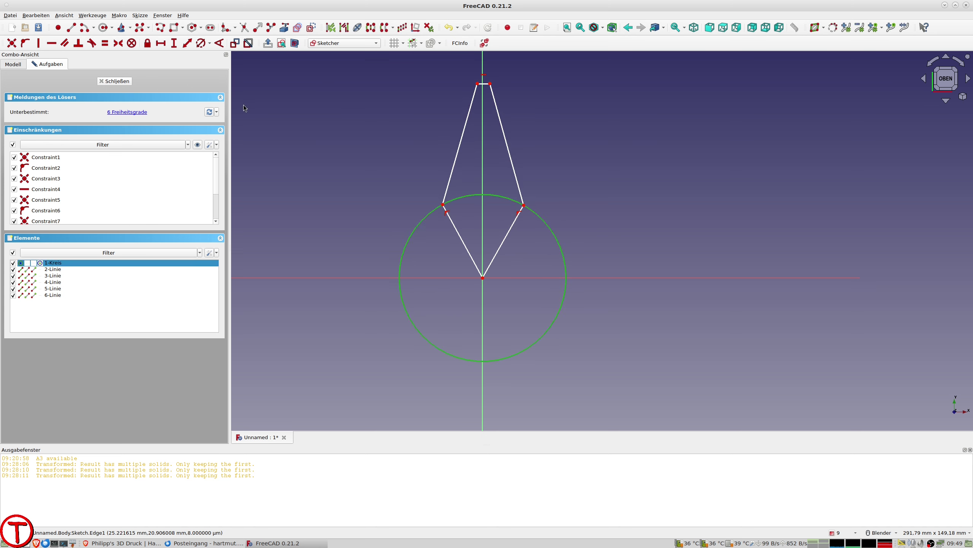
pyautogui.click(201, 44)
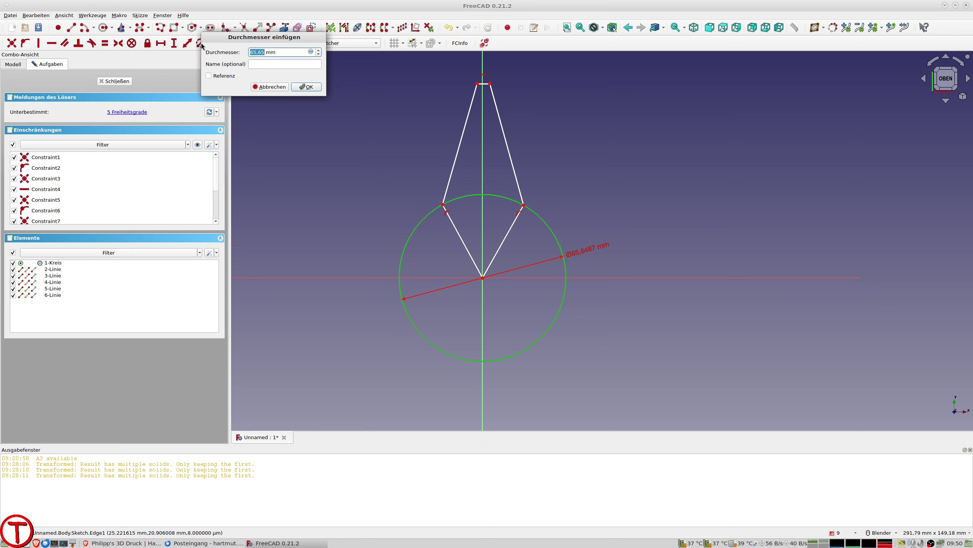
pyautogui.write('100')
pyautogui.press('Return')
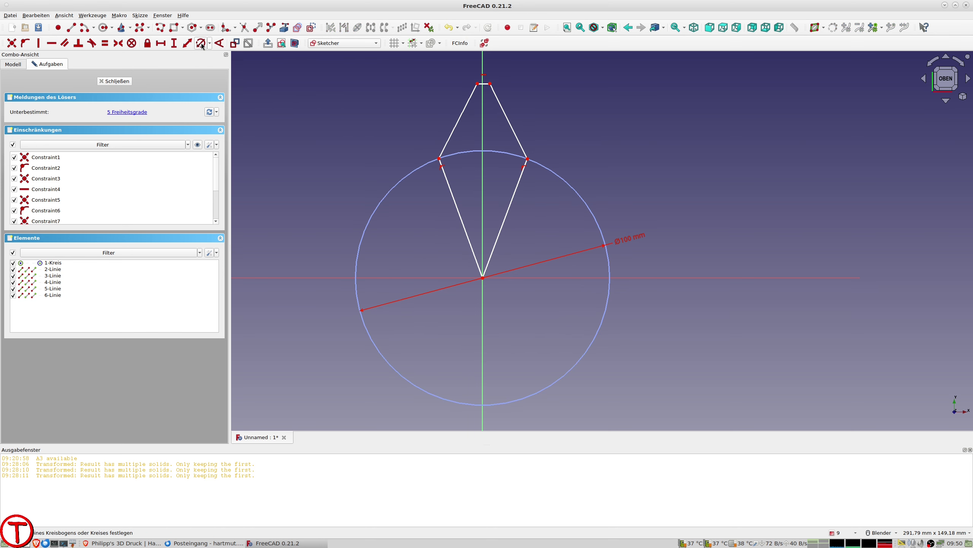
# Step: Drag the star point's tip further upward
pyautogui.scroll(-2, 472, 99)
pyautogui.scroll(-2, 477, 123)
pyautogui.keyDown('shift'); pyautogui.moveTo(478, 117); pyautogui.dragTo(481, 214, button='middle'); pyautogui.keyUp('shift')
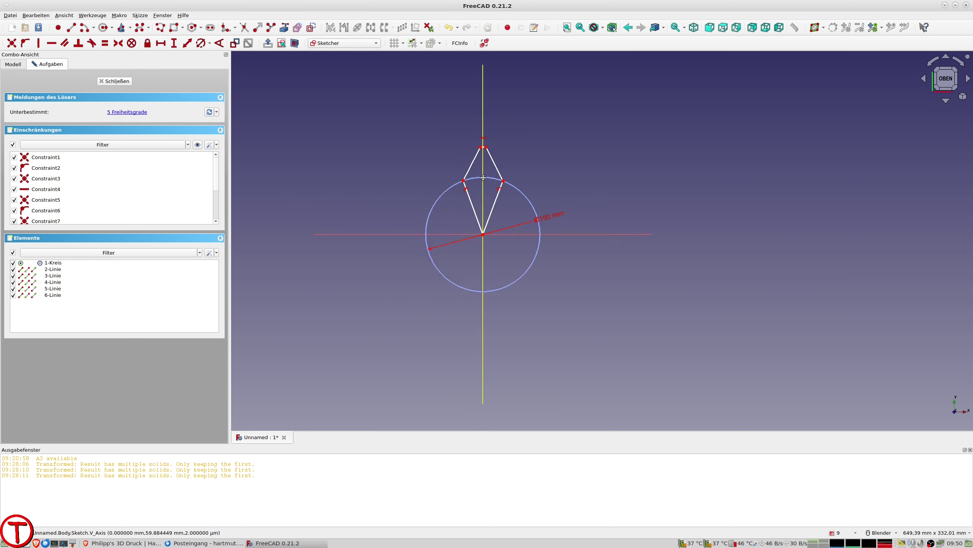
pyautogui.moveTo(482, 202); pyautogui.dragTo(485, 133)
pyautogui.scroll(2, 485, 133)
pyautogui.scroll(3, 486, 133)
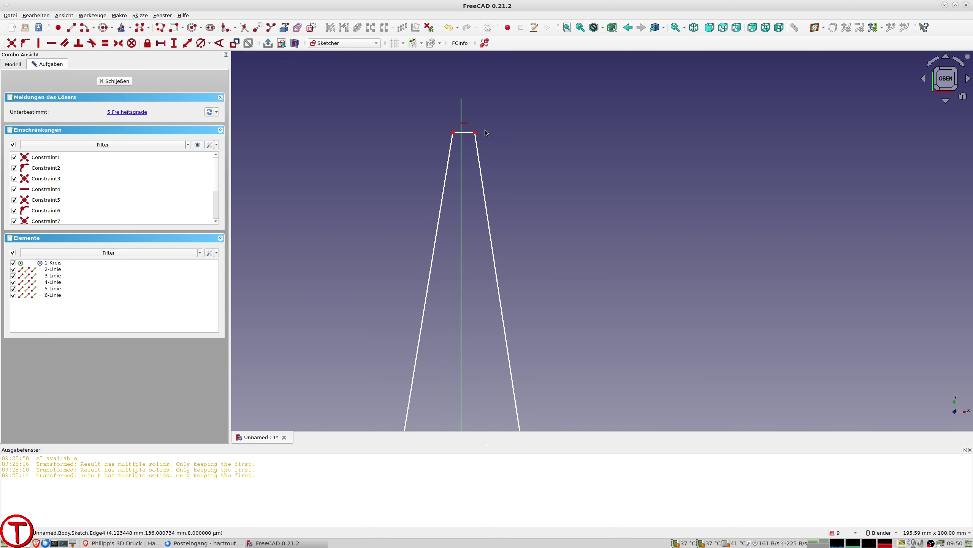
# Step: Replace the top edge's horizontal constraint with symmetry about the vertical axis
pyautogui.click(466, 126)
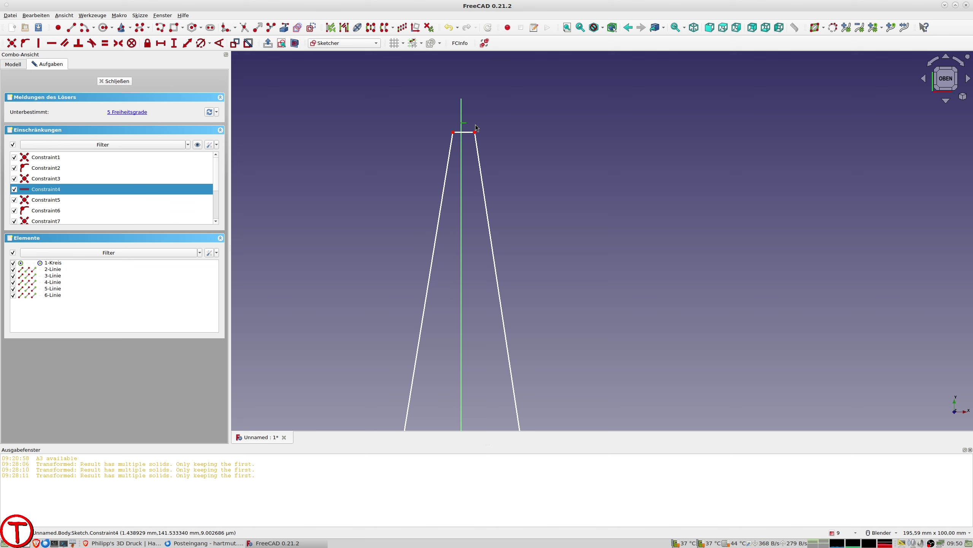
pyautogui.press('Delete')
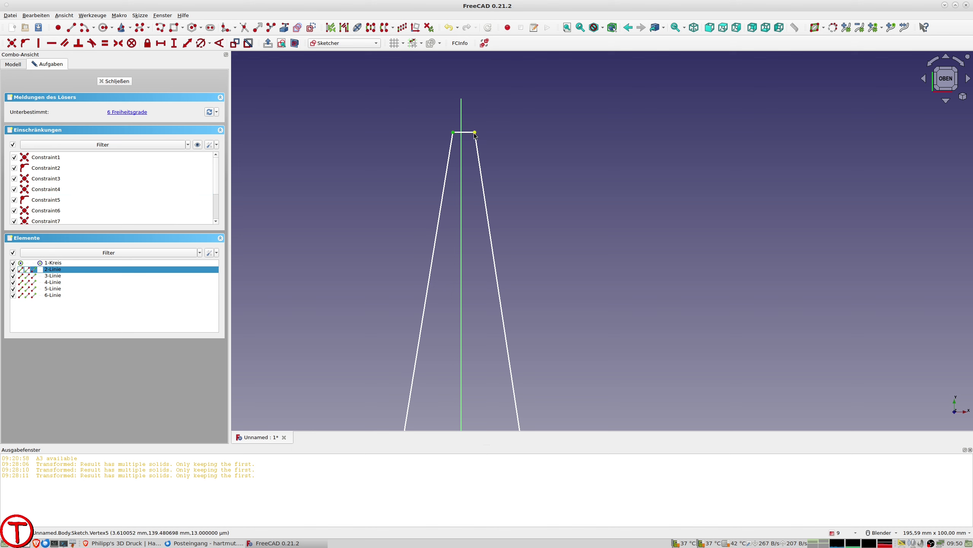
pyautogui.click(475, 133)
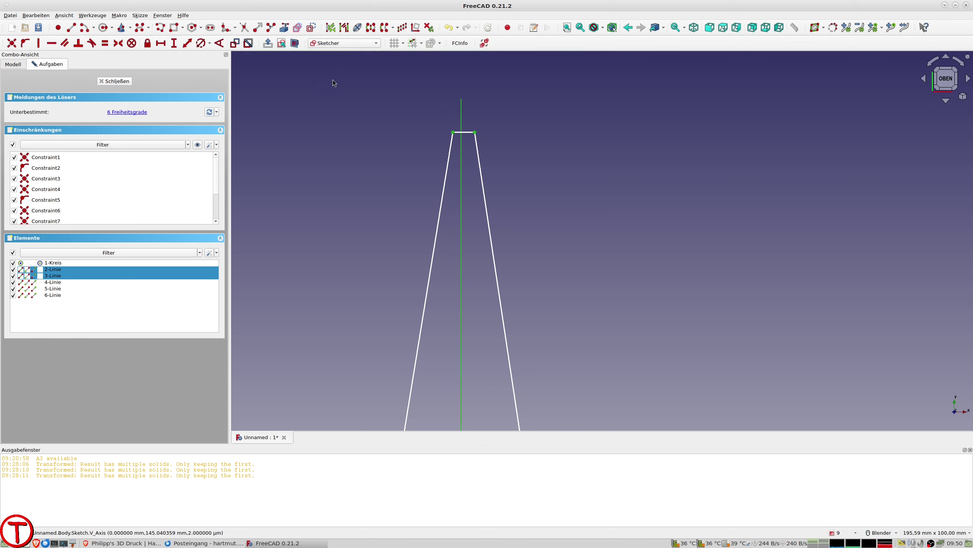
pyautogui.click(118, 44)
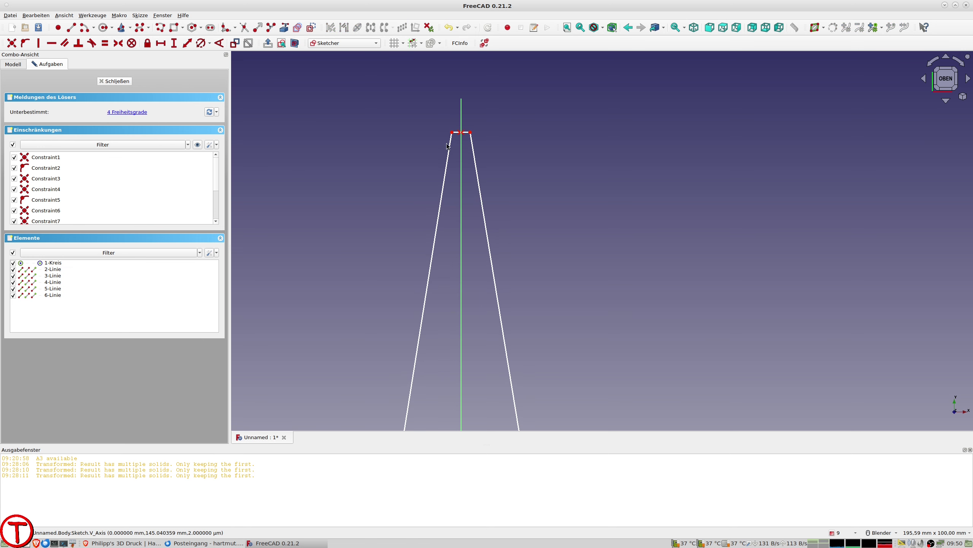
# Step: Widen the top edge and pull the point's tip down toward the circle
pyautogui.moveTo(451, 133); pyautogui.dragTo(458, 132)
pyautogui.scroll(-2, 467, 147)
pyautogui.moveTo(470, 138); pyautogui.dragTo(475, 190)
pyautogui.keyDown('shift'); pyautogui.moveTo(521, 365); pyautogui.dragTo(504, 247, button='middle'); pyautogui.keyUp('shift')
pyautogui.scroll(2, 483, 197)
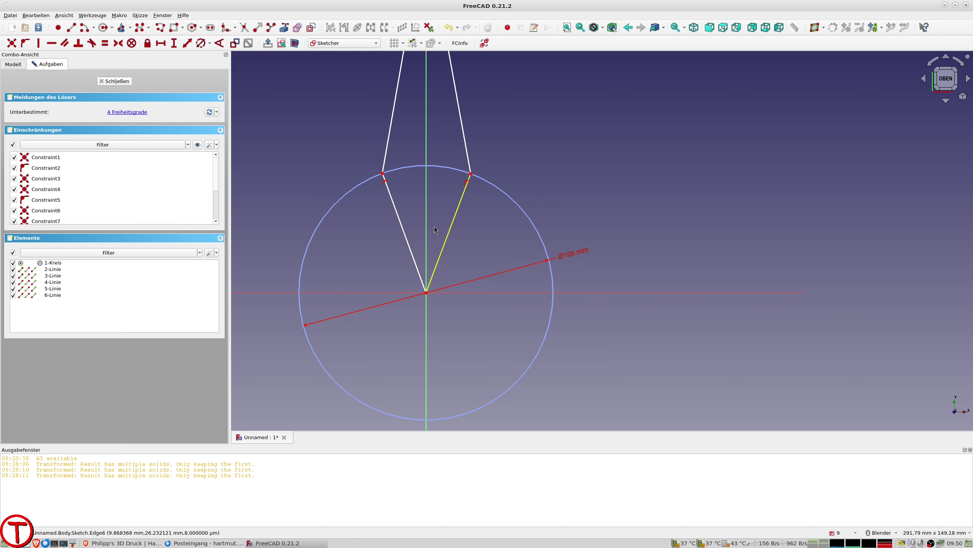
# Step: Constrain the left radial line to 36° (360/5/2) from the vertical axis
pyautogui.click(403, 234)
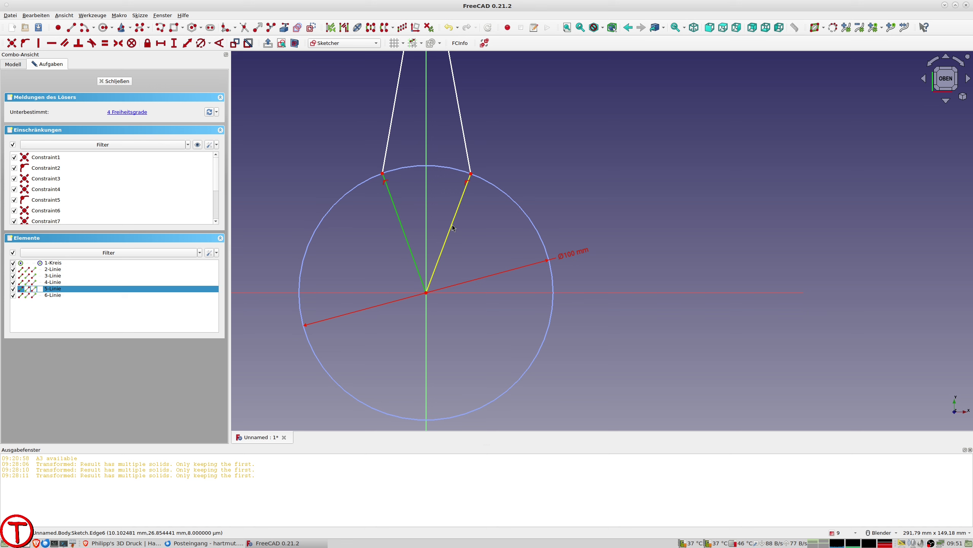
pyautogui.click(428, 211)
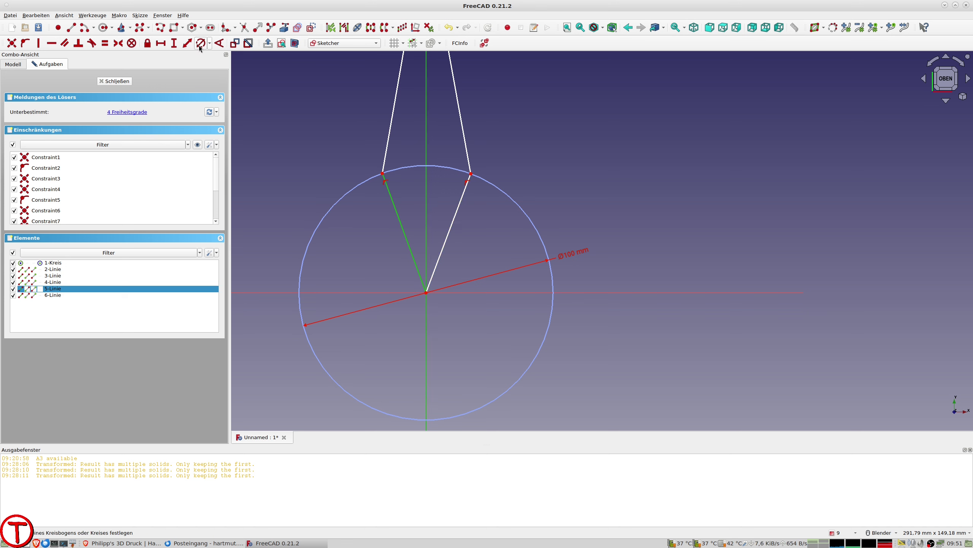
pyautogui.click(220, 43)
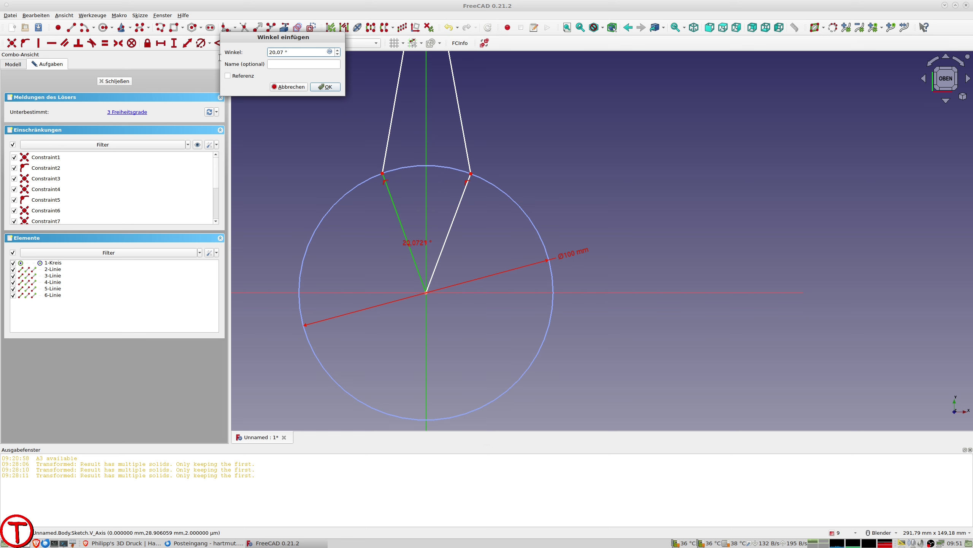
pyautogui.press('BackSpace')
pyautogui.press('BackSpace')
pyautogui.press('BackSpace')
pyautogui.press('BackSpace')
pyautogui.press('BackSpace')
pyautogui.press('BackSpace')
pyautogui.press('BackSpace')
pyautogui.write('360/5')
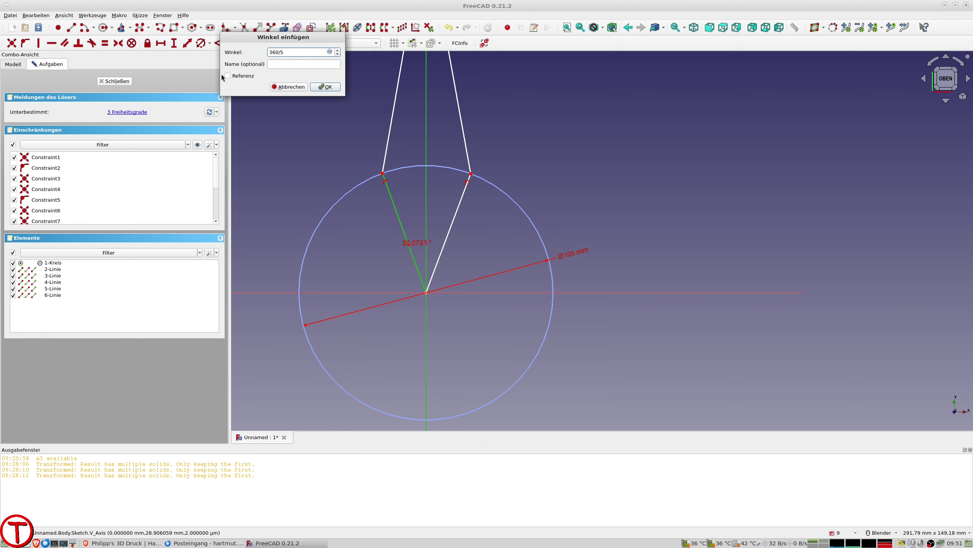
pyautogui.write('2')
pyautogui.press('Return')
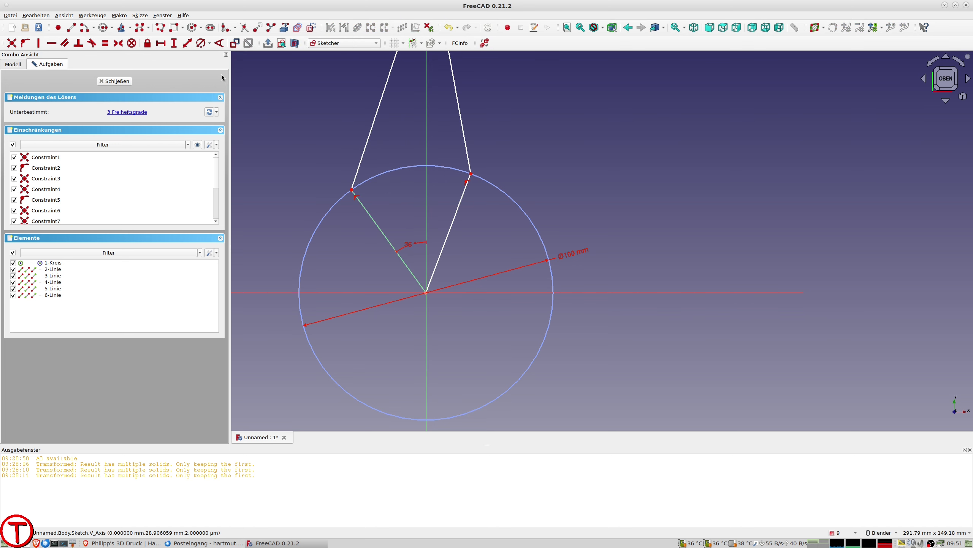
# Step: Constrain the right radial line to 36° from the vertical axis
pyautogui.click(472, 175)
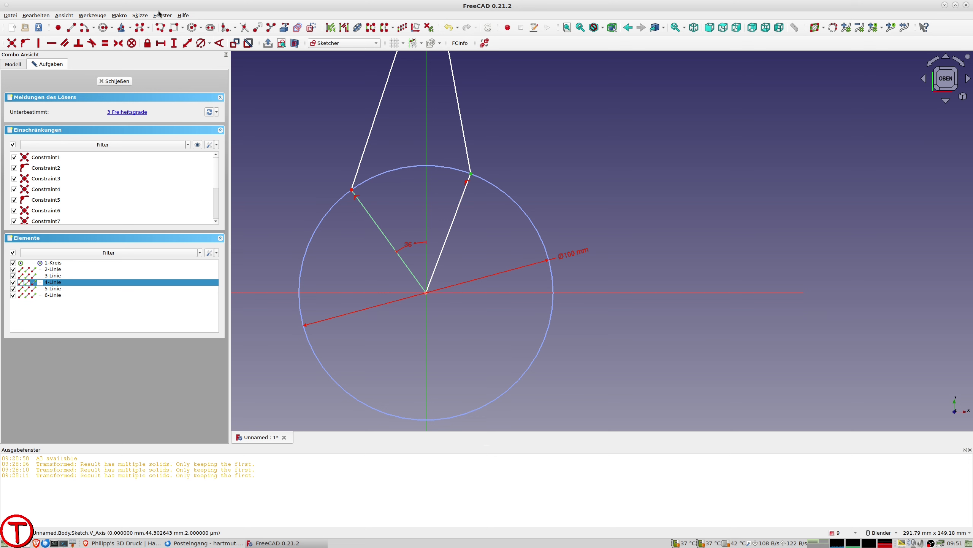
pyautogui.click(219, 43)
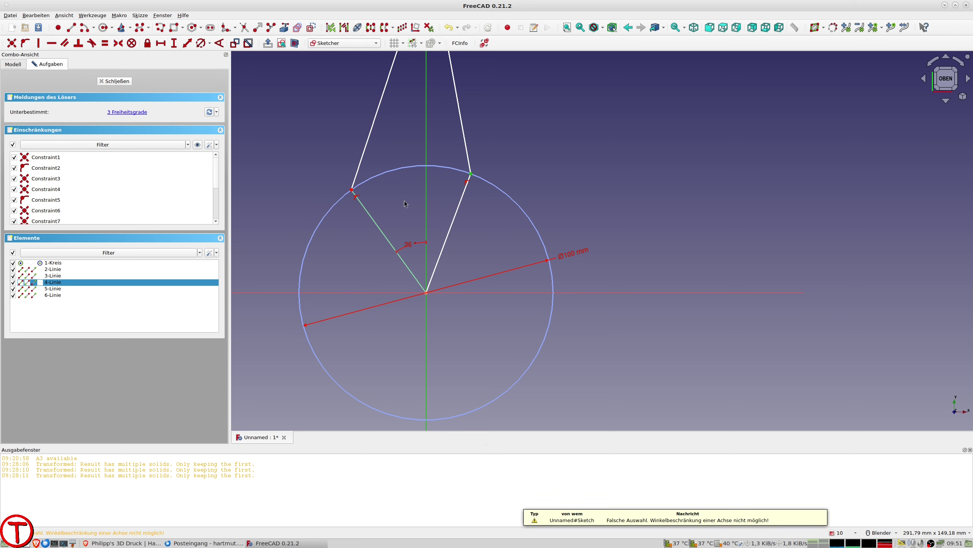
pyautogui.click(463, 199)
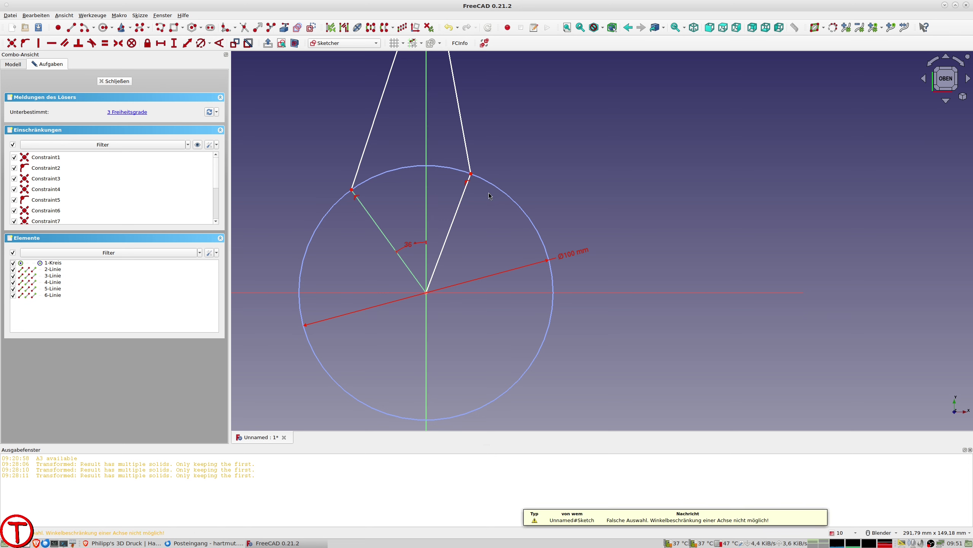
pyautogui.click(461, 201)
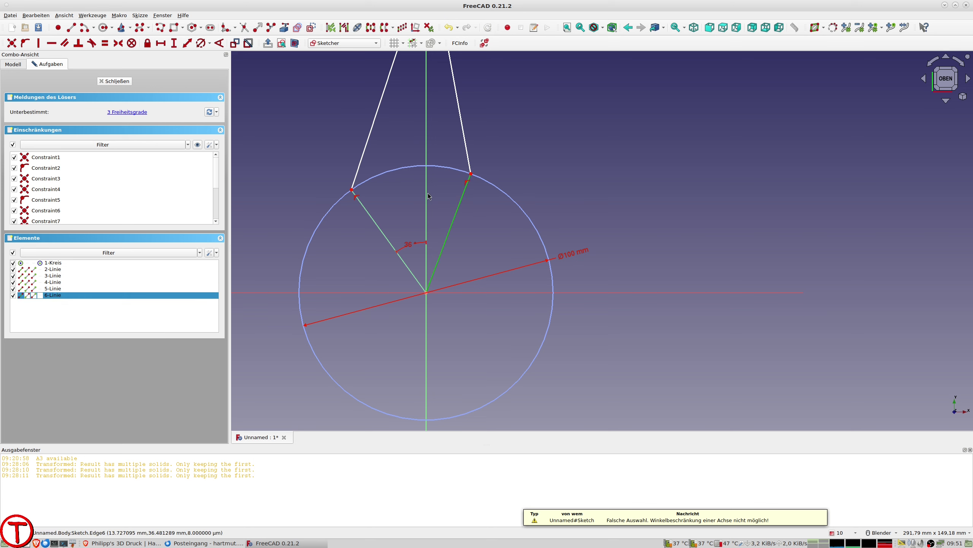
pyautogui.click(219, 44)
pyautogui.write('360')
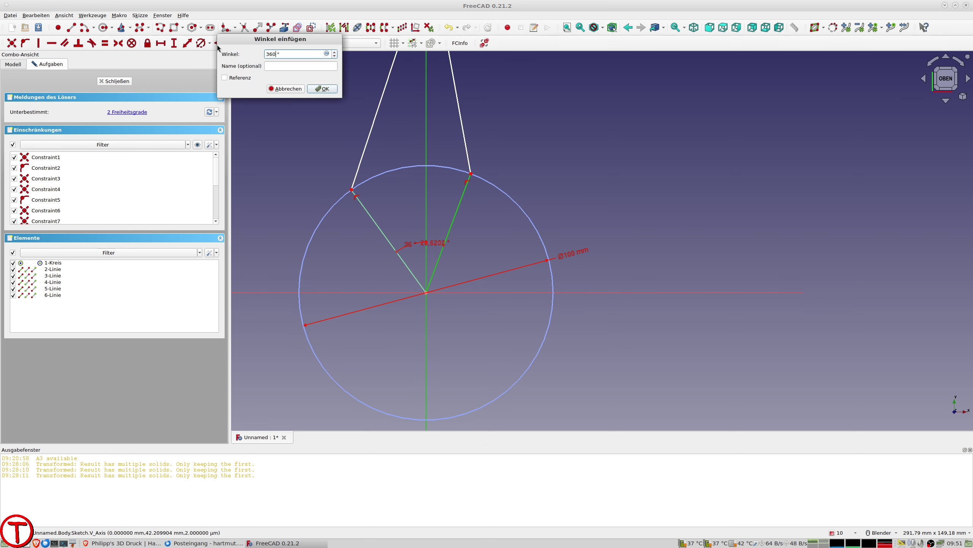
pyautogui.write('10')
pyautogui.press('Return')
# Step: Raise the tip and give the point's top edge a 5 mm length
pyautogui.scroll(-1, 426, 172)
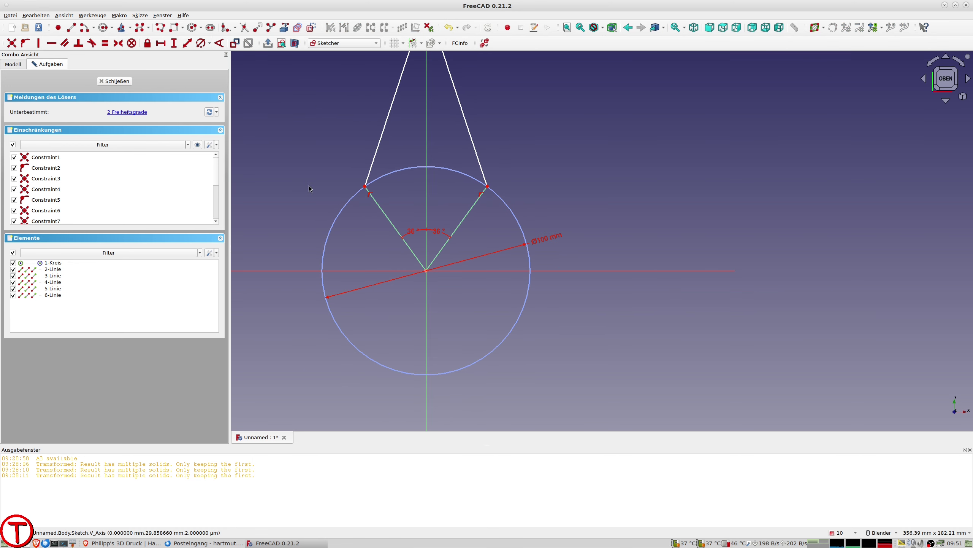
pyautogui.keyDown('shift'); pyautogui.moveTo(415, 97); pyautogui.dragTo(443, 122, button='middle'); pyautogui.keyUp('shift')
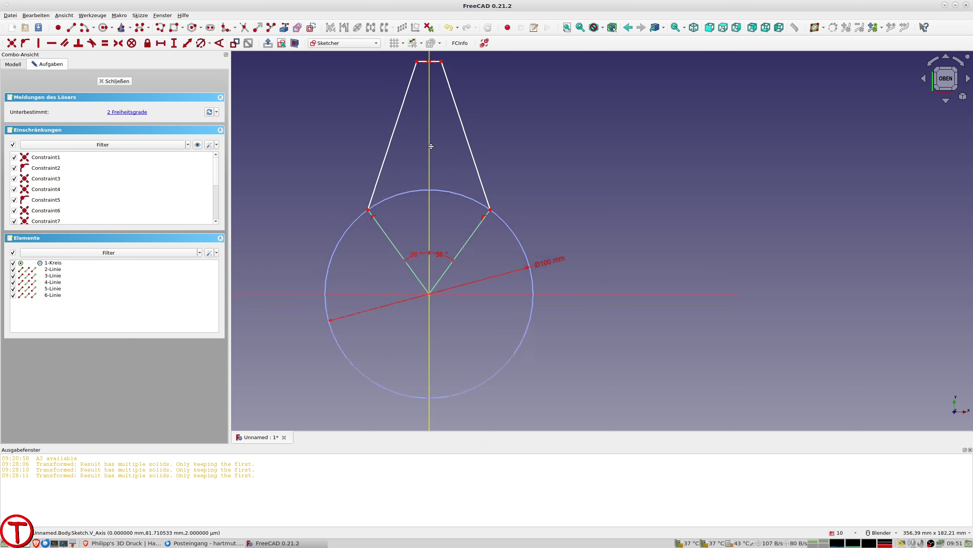
pyautogui.moveTo(442, 123); pyautogui.dragTo(441, 74)
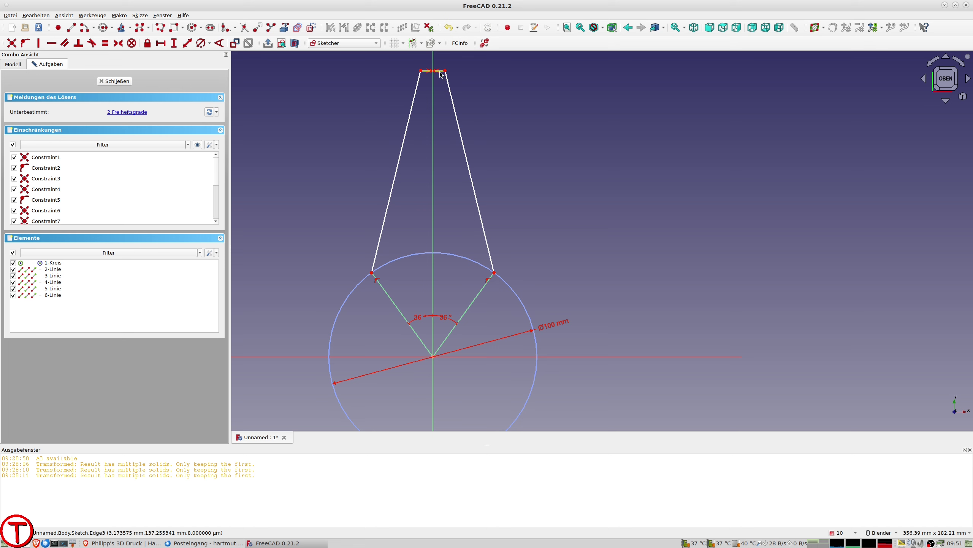
pyautogui.click(442, 73)
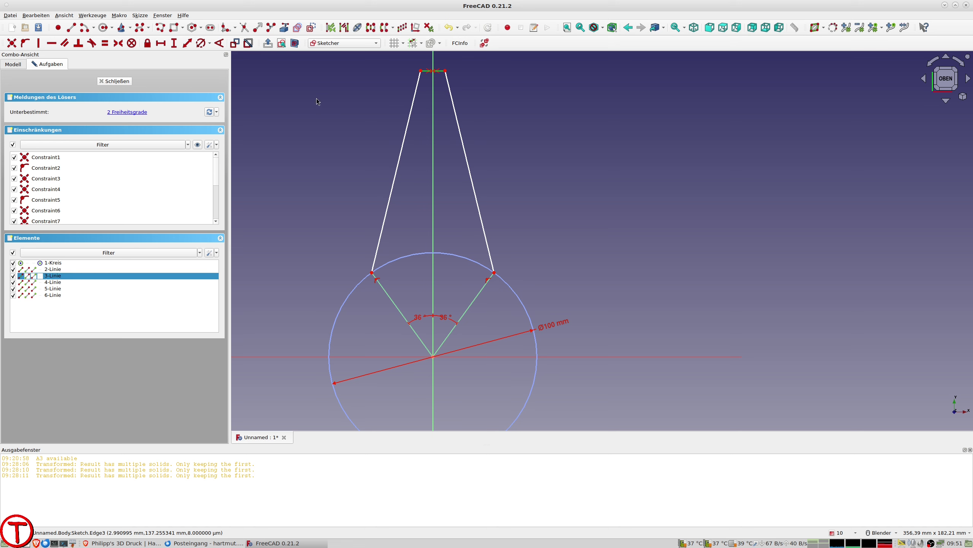
pyautogui.click(187, 43)
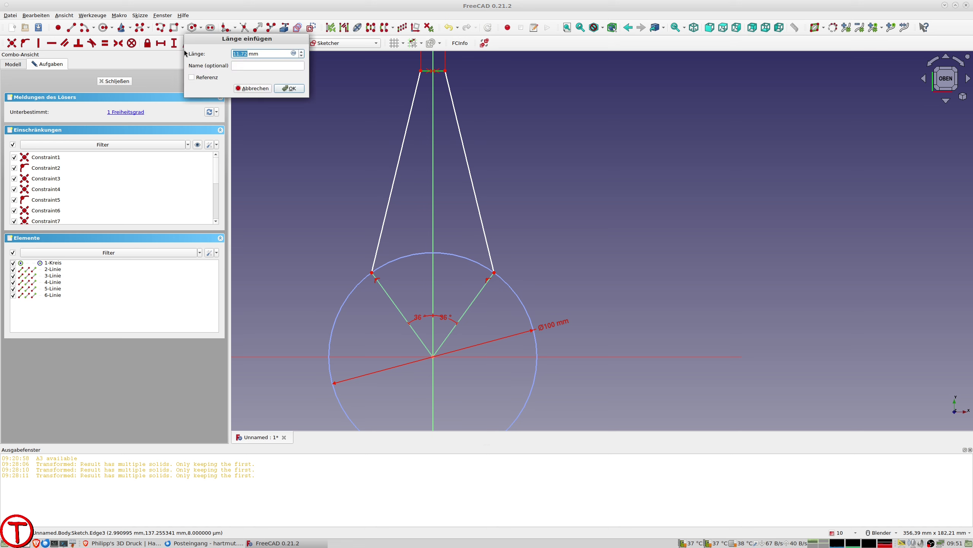
pyautogui.write('5')
pyautogui.press('Return')
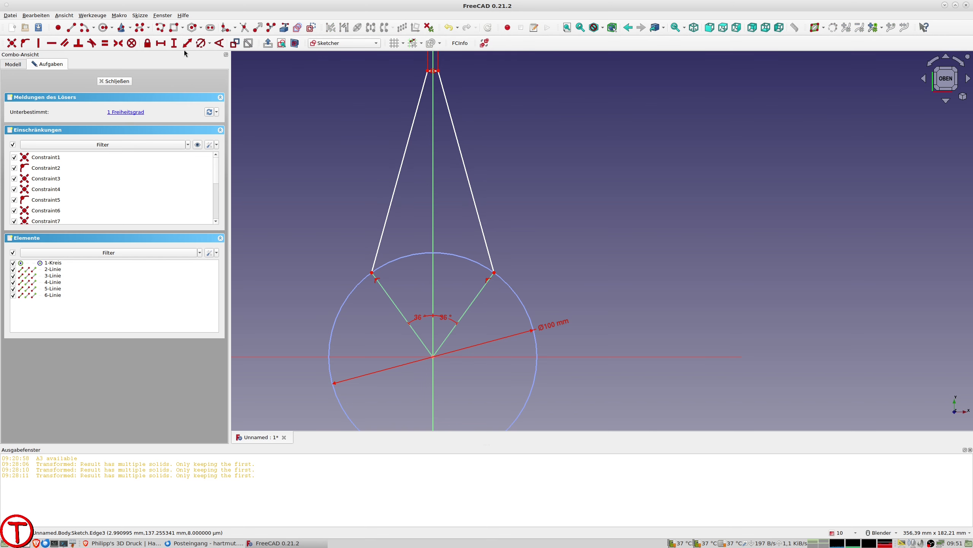
# Step: Give the point's right side line a 100 mm length
pyautogui.scroll(-3, 407, 275)
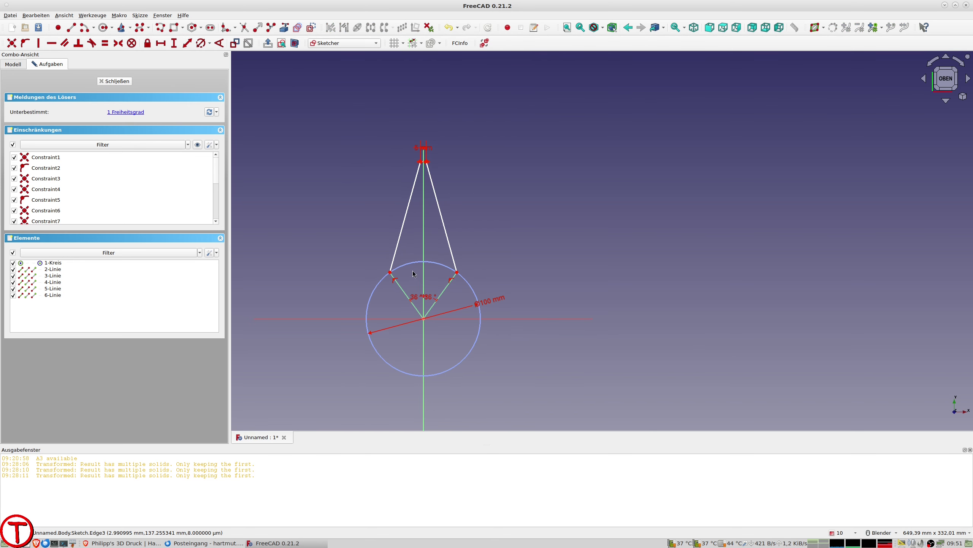
pyautogui.click(436, 194)
pyautogui.click(188, 43)
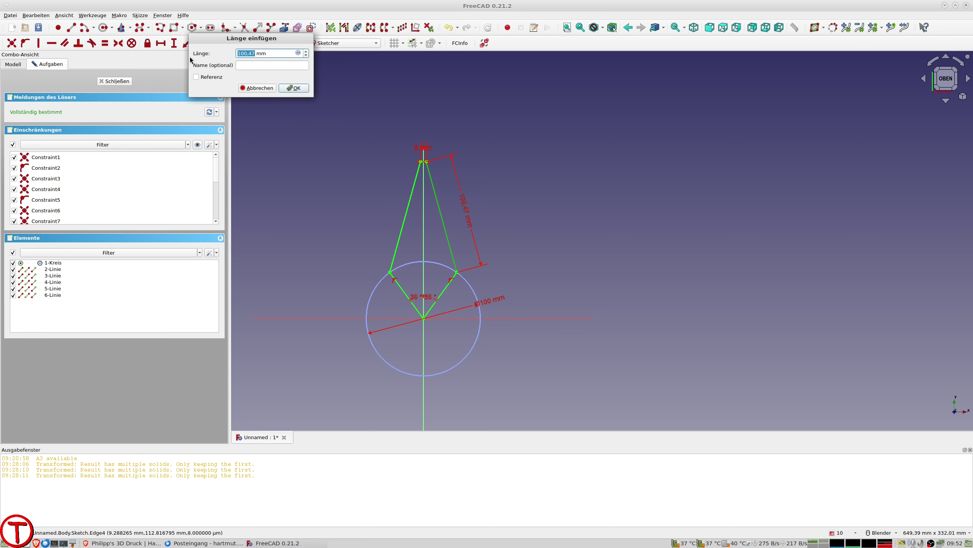
pyautogui.write('100')
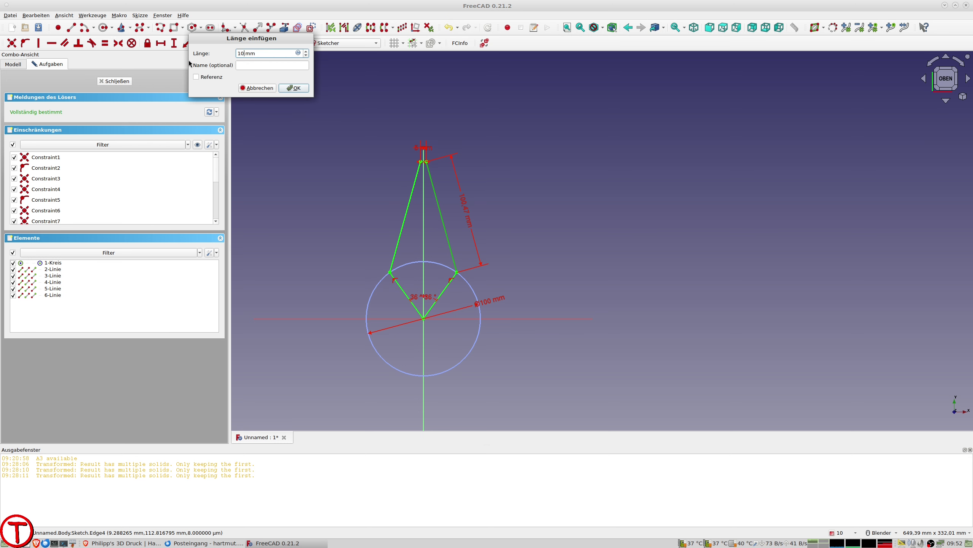
pyautogui.press('Return')
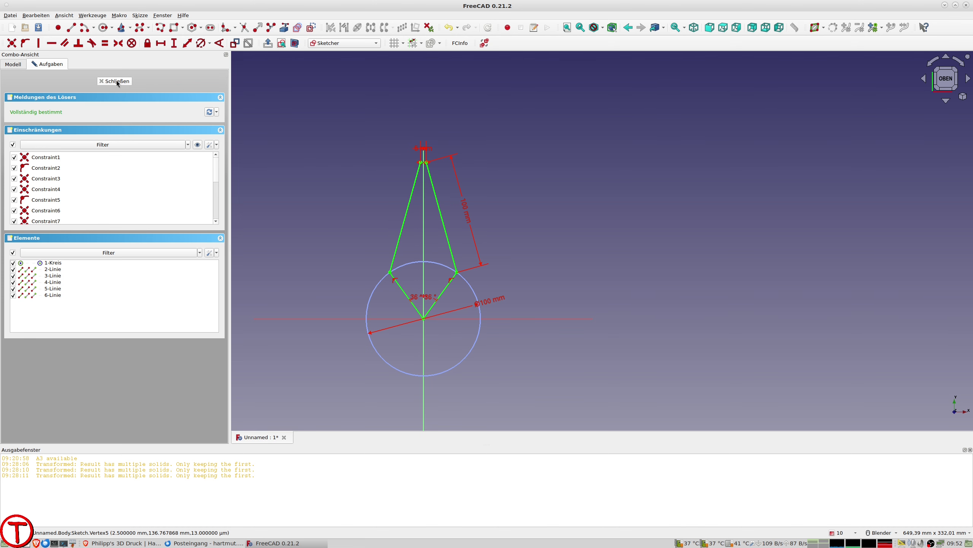
# Step: Close the sketch, pad it into a thin 2 mm solid, and select the Pad
pyautogui.click(116, 81)
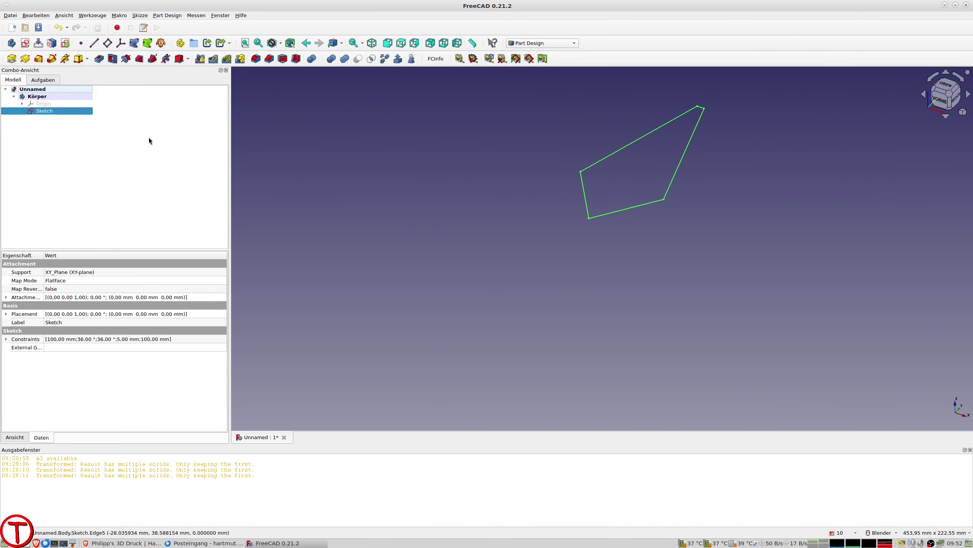
pyautogui.click(12, 58)
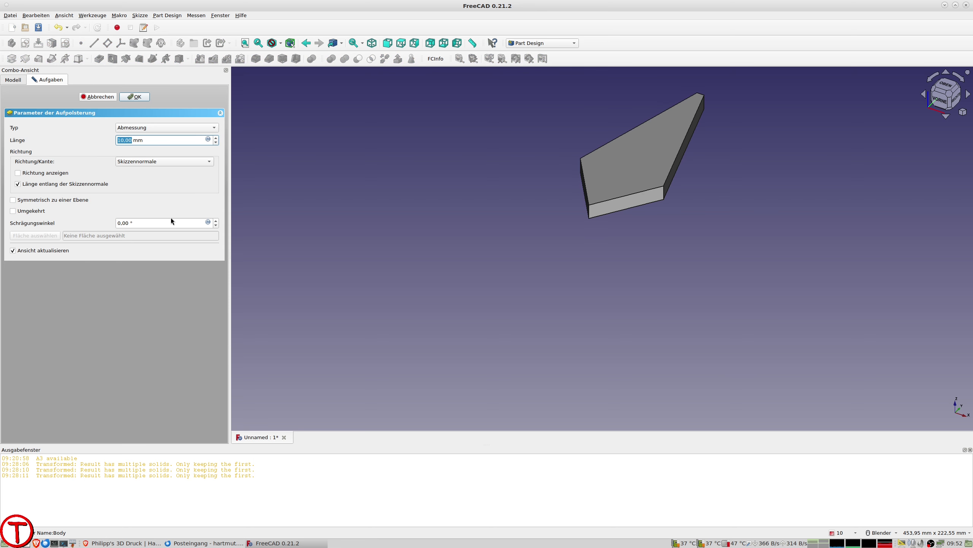
pyautogui.write('1')
pyautogui.press('Return')
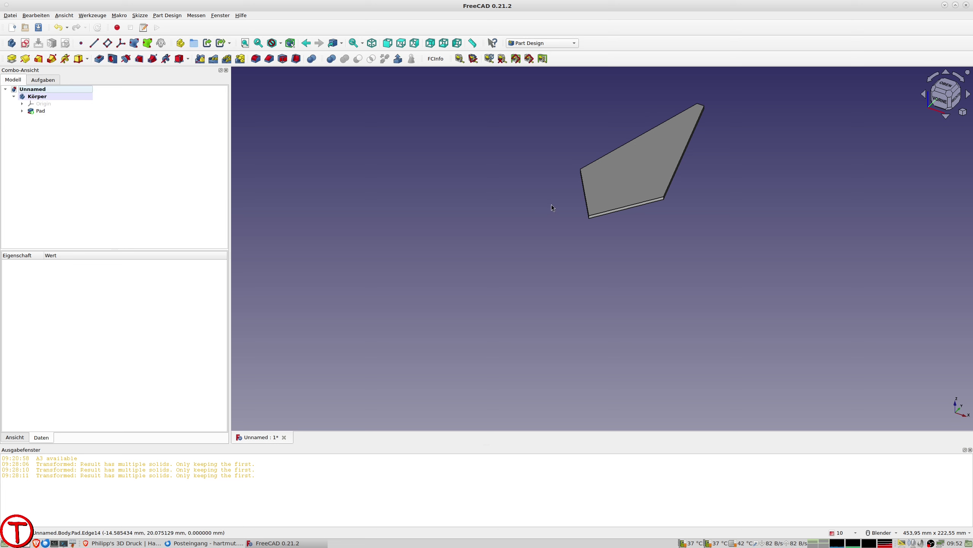
pyautogui.moveTo(549, 207); pyautogui.dragTo(511, 244, button='middle')
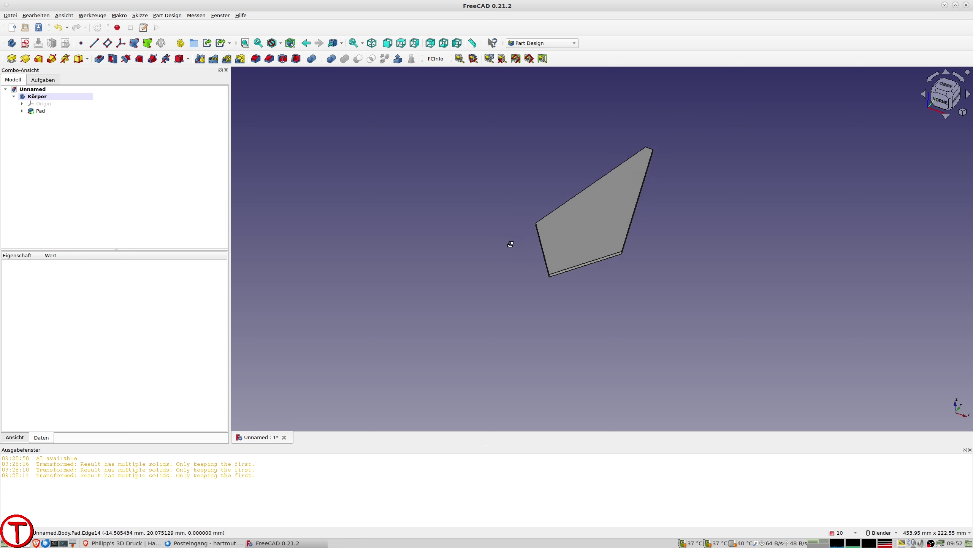
pyautogui.click(37, 111)
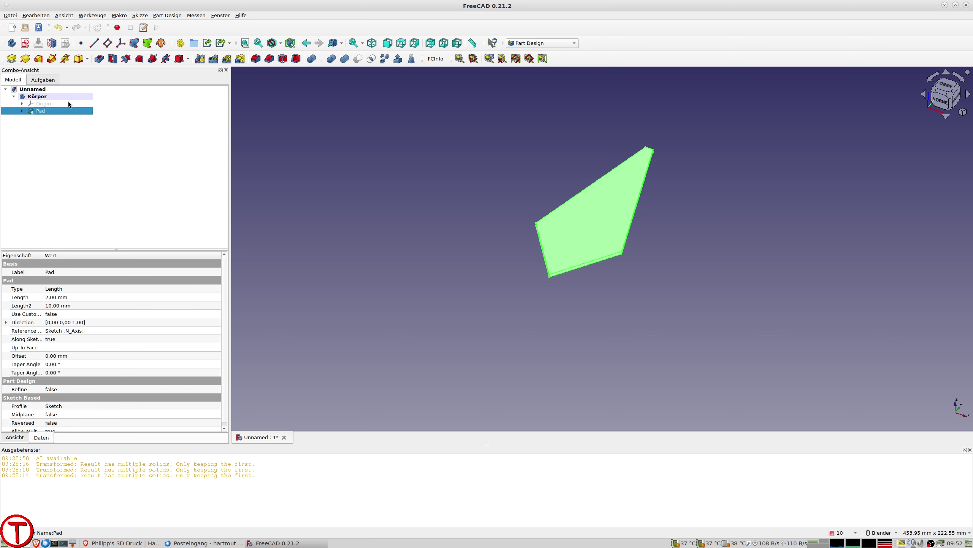
# Step: Apply a polar pattern with 5 occurrences to the padded point
pyautogui.click(227, 60)
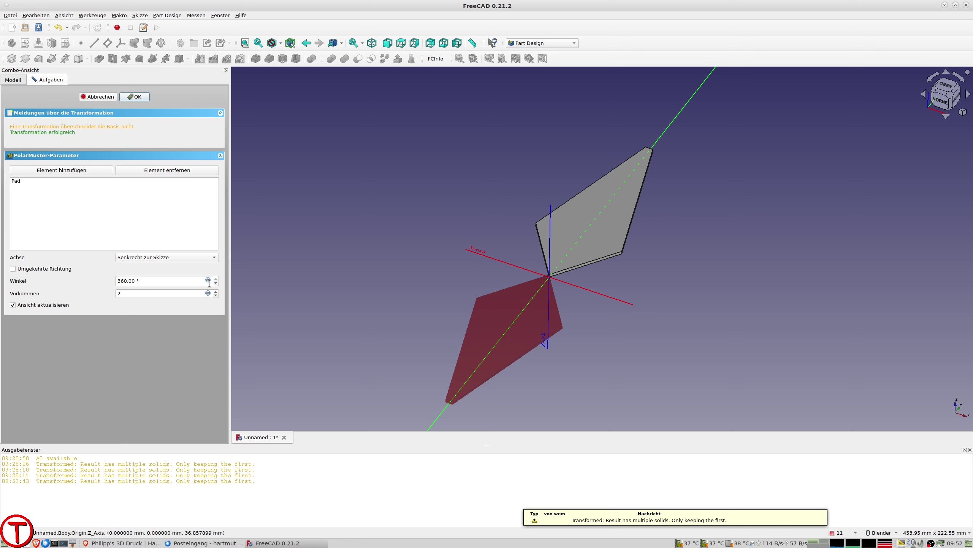
pyautogui.click(216, 292)
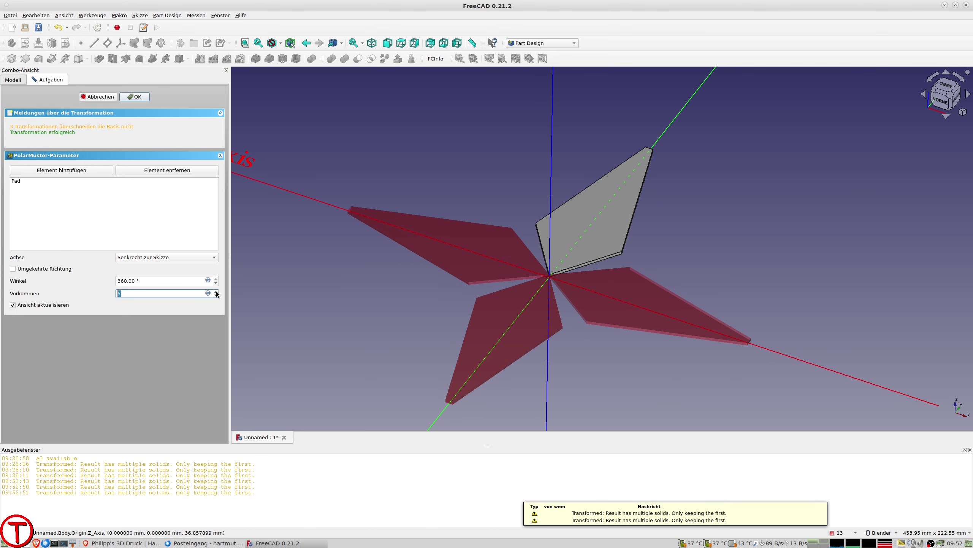
pyautogui.click(216, 291)
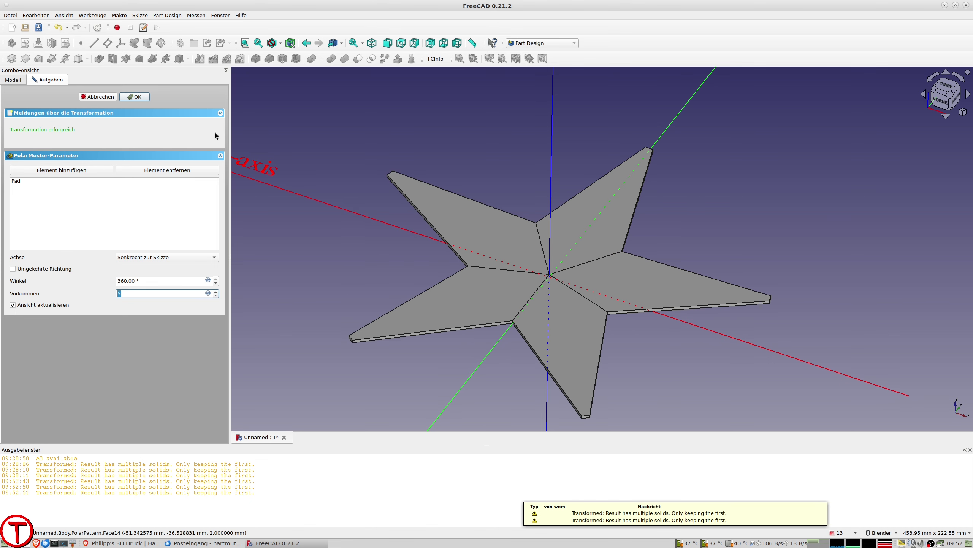
pyautogui.click(134, 96)
# Step: View the star from above and select the original star-point Sketch in the tree
pyautogui.moveTo(467, 197)
pyautogui.mouseDown(button='middle')
pyautogui.moveTo(578, 256)
pyautogui.moveTo(567, 247)
pyautogui.mouseUp(button='middle')
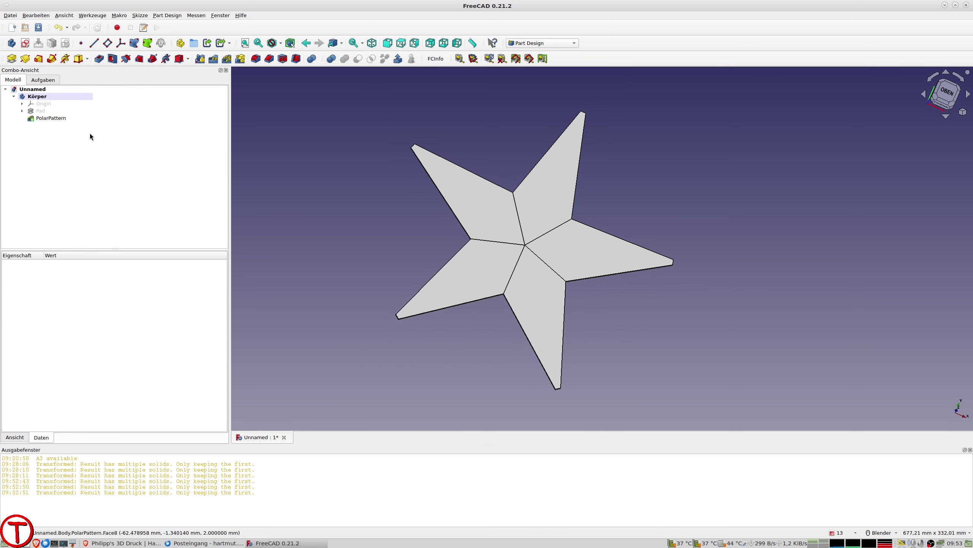
pyautogui.click(22, 110)
pyautogui.click(54, 120)
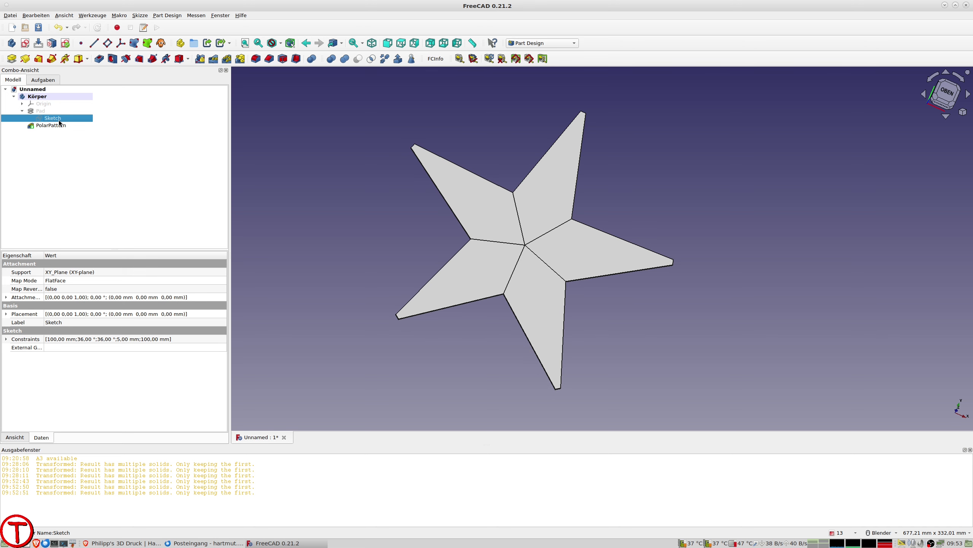
# Step: Duplicate the star-point sketch as Sketch001, excluding its XY-plane dependency
pyautogui.hotkey('ctrl', 'e')
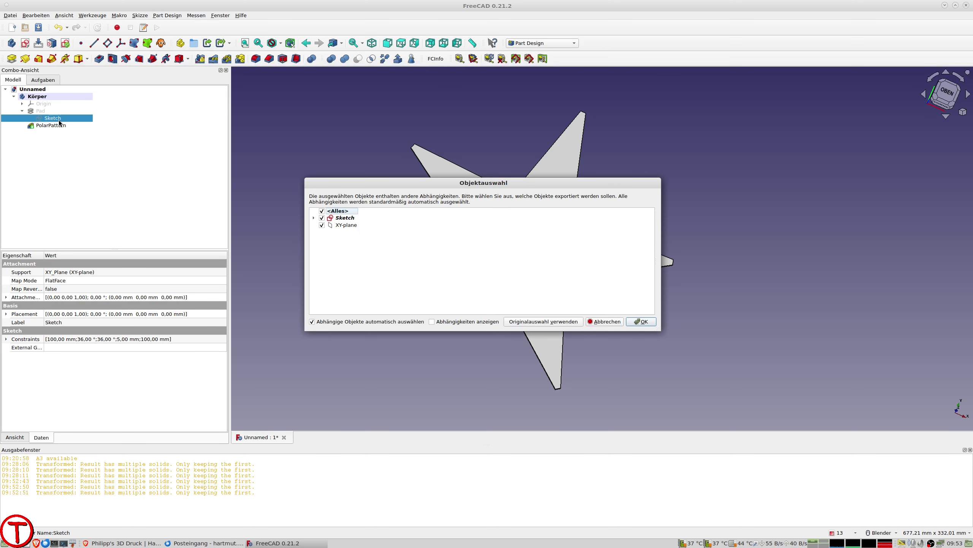
pyautogui.click(314, 218)
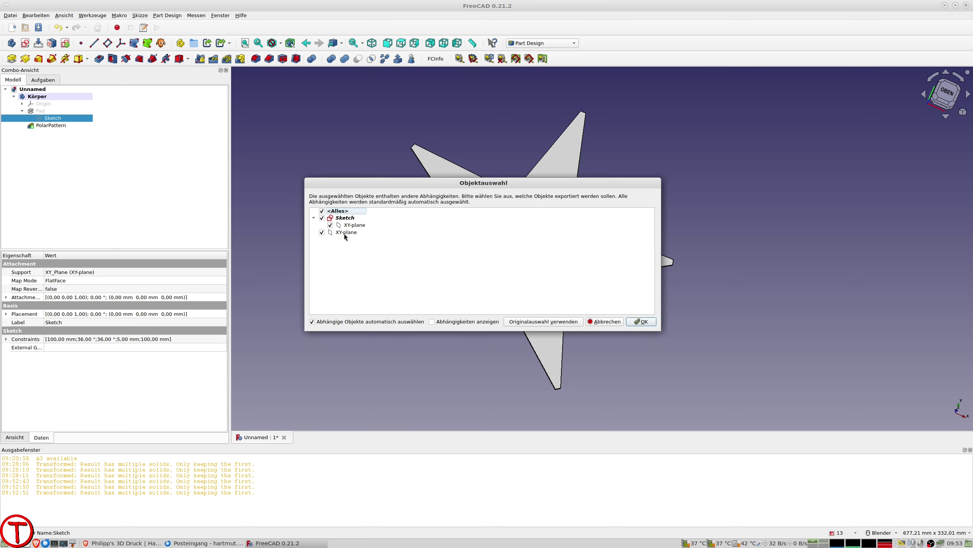
pyautogui.click(341, 225)
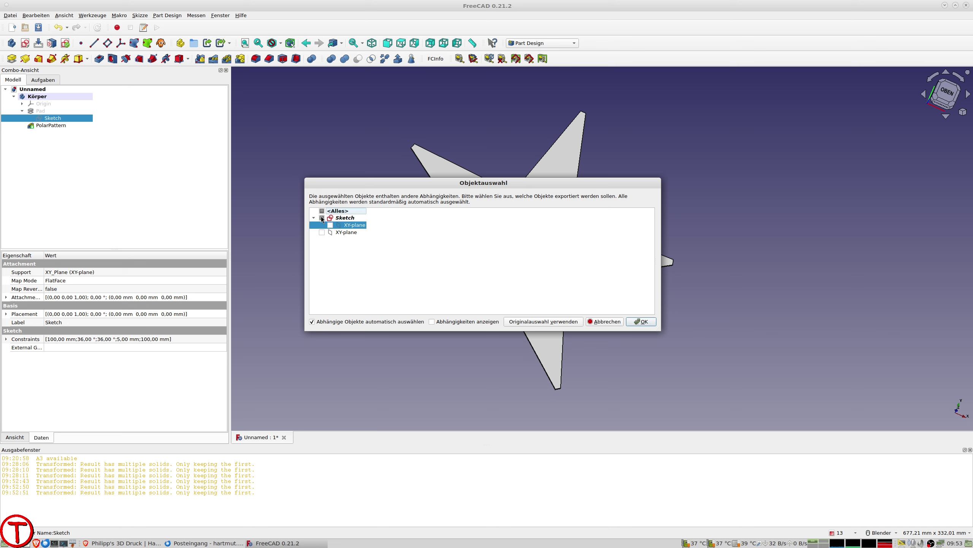
pyautogui.click(642, 324)
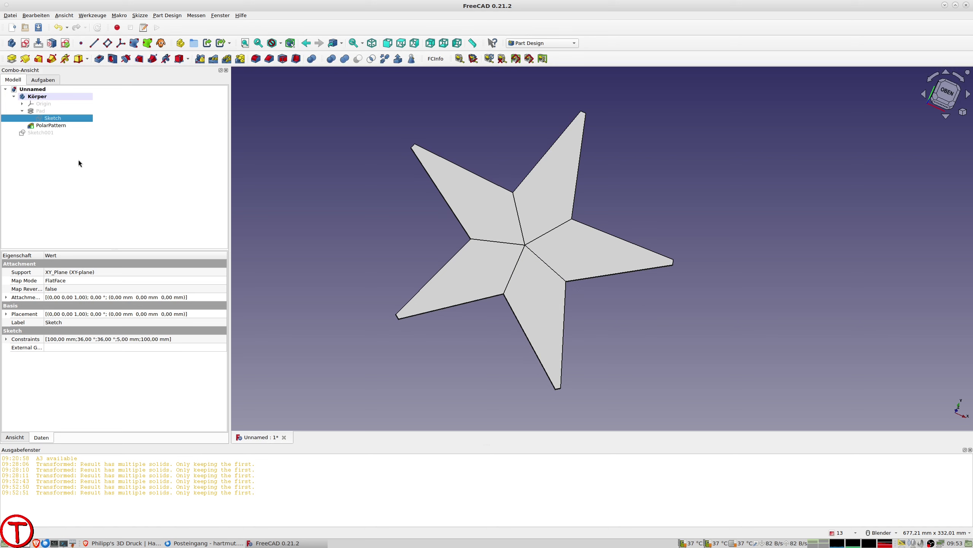
# Step: Show Sketch001 and move it into the Körper body
pyautogui.click(31, 134)
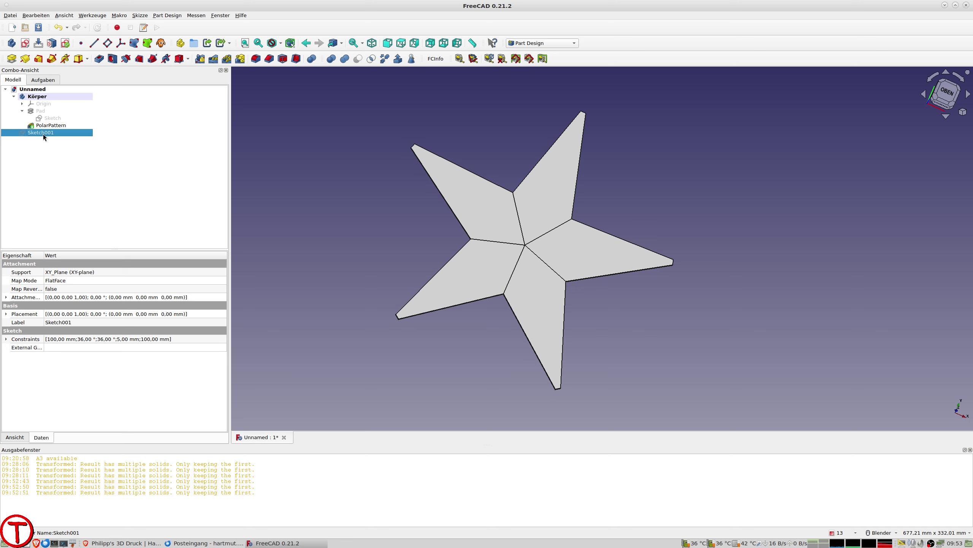
pyautogui.press('space')
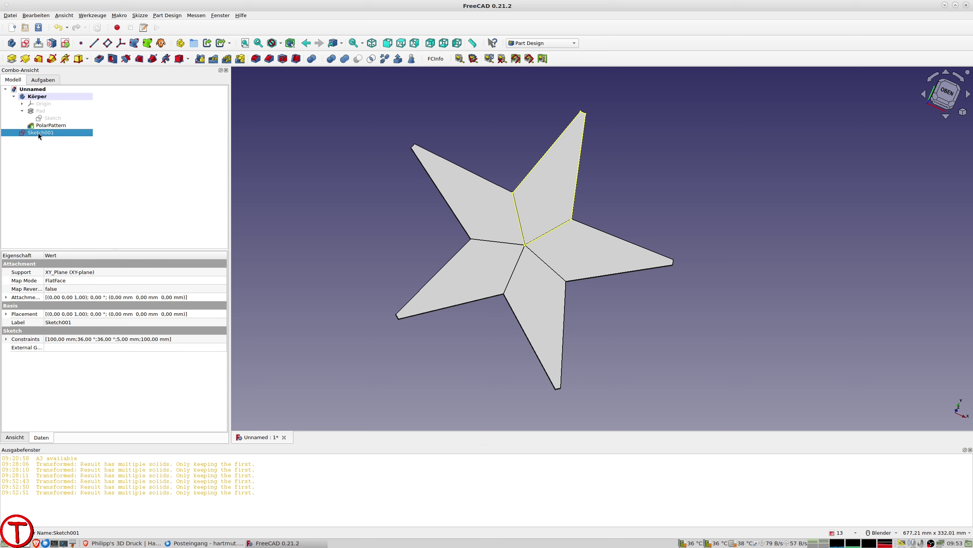
pyautogui.moveTo(38, 132); pyautogui.dragTo(44, 99)
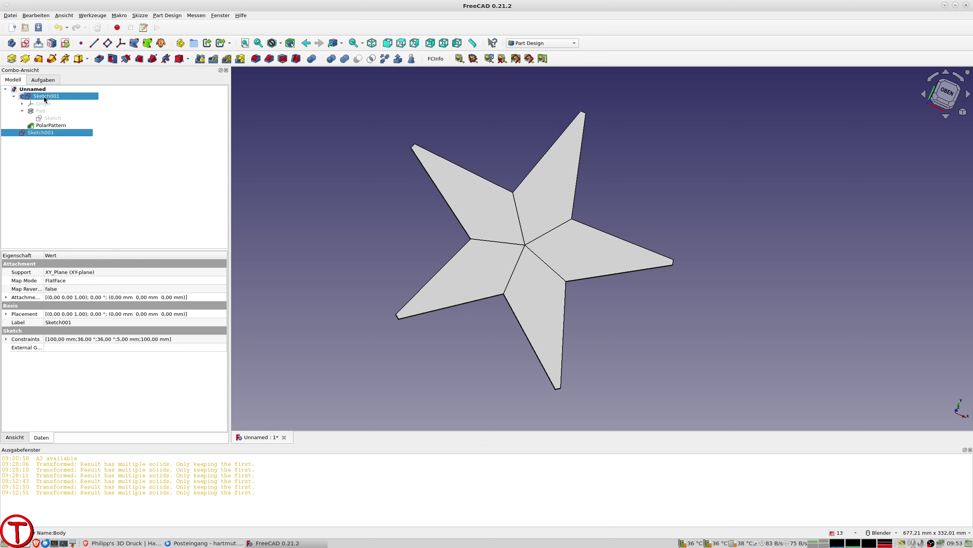
pyautogui.moveTo(44, 99); pyautogui.dragTo(45, 99)
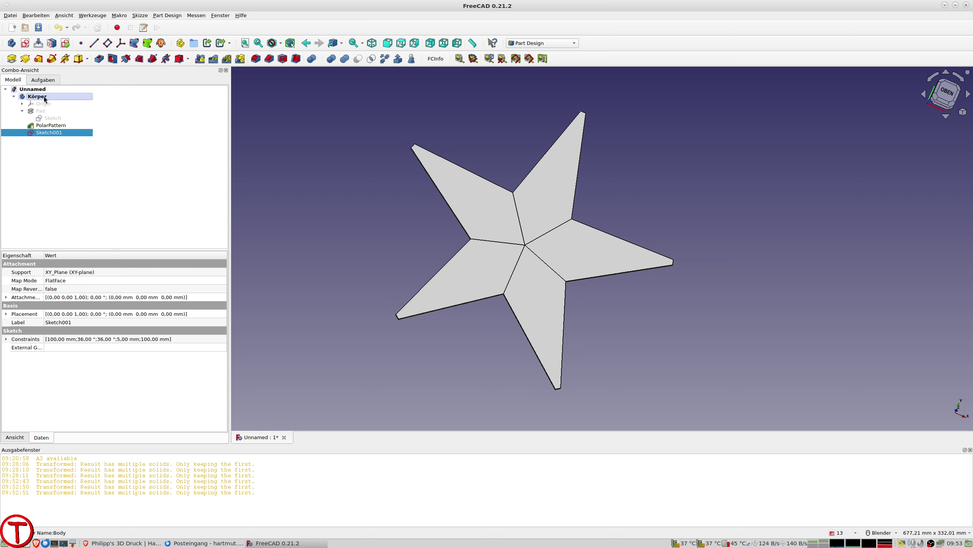
# Step: Attach Sketch001 to the upper star point's top face with flat-face mapping
pyautogui.click(550, 169)
pyautogui.moveTo(551, 169)
pyautogui.mouseDown(button='middle')
pyautogui.moveTo(789, 202)
pyautogui.moveTo(787, 184)
pyautogui.mouseUp(button='middle')
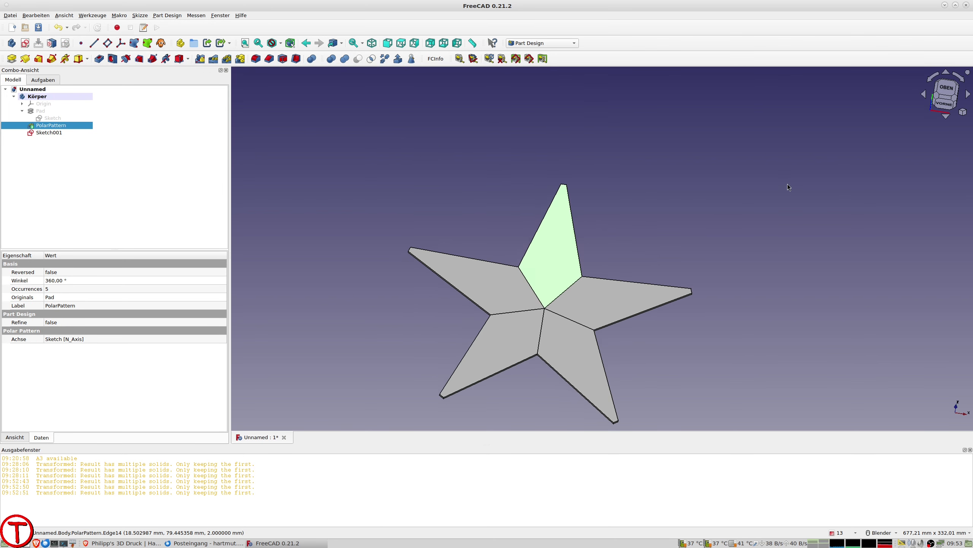
pyautogui.click(51, 44)
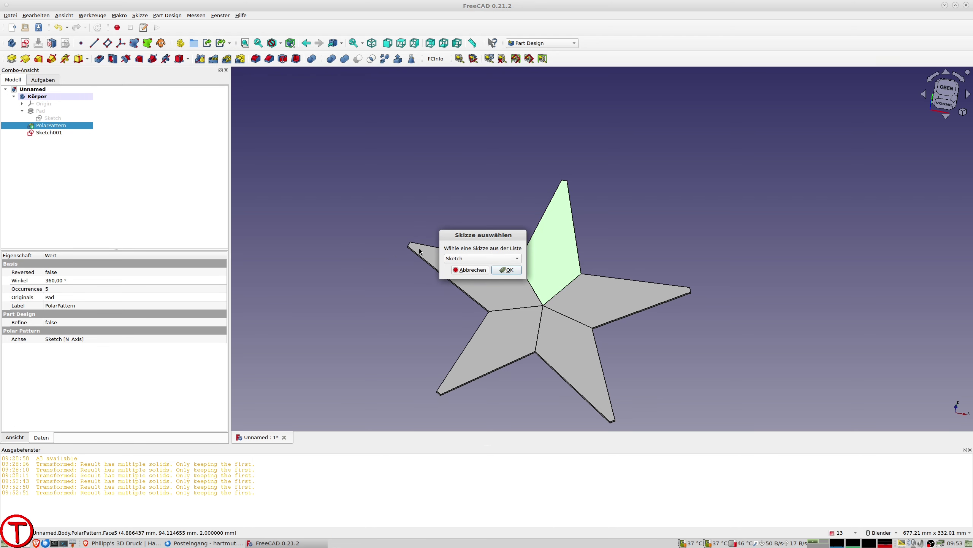
pyautogui.click(478, 258)
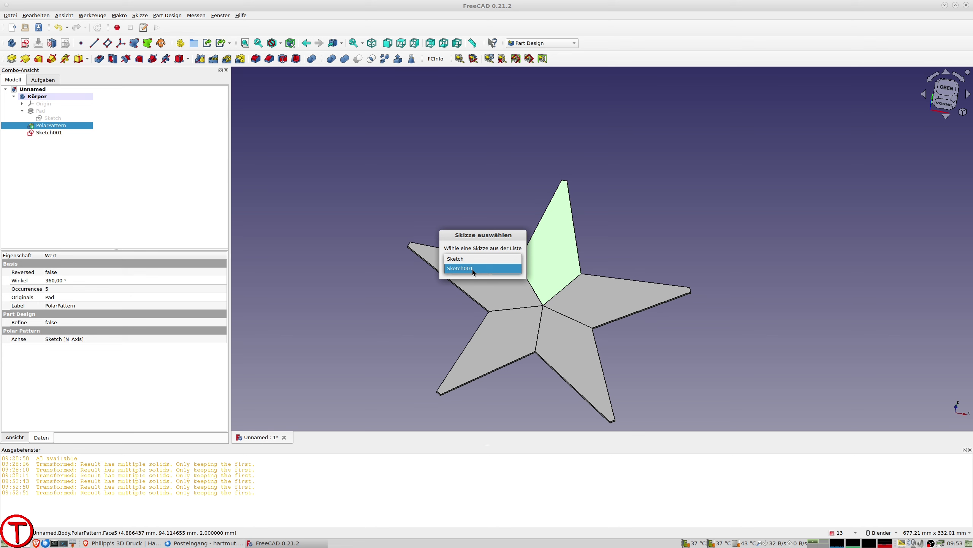
pyautogui.click(473, 271)
pyautogui.click(512, 271)
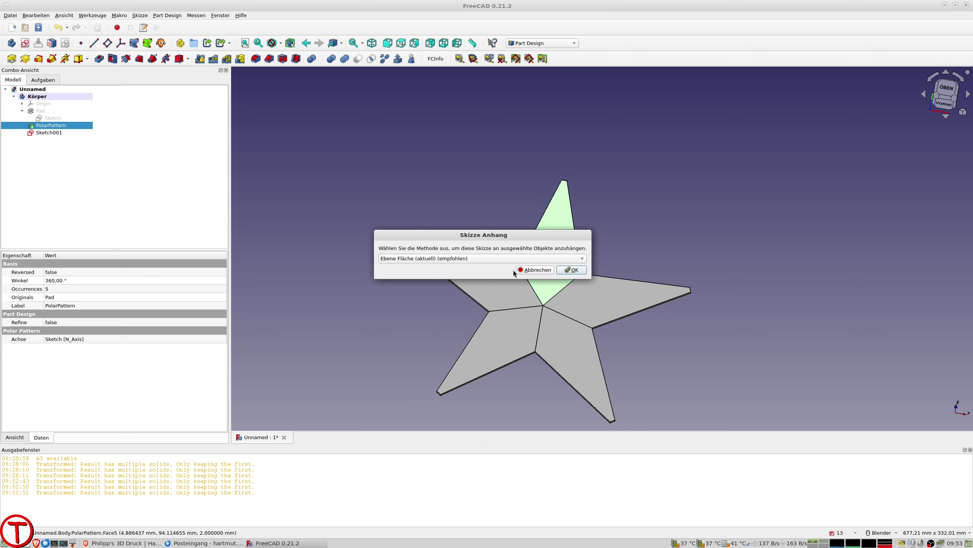
pyautogui.click(571, 270)
pyautogui.click(572, 269)
pyautogui.click(457, 178)
pyautogui.scroll(4, 569, 221)
pyautogui.scroll(1, 568, 221)
pyautogui.moveTo(576, 210)
pyautogui.mouseDown(button='middle')
pyautogui.moveTo(613, 184)
pyautogui.moveTo(619, 201)
pyautogui.mouseUp(button='middle')
pyautogui.scroll(-2, 537, 219)
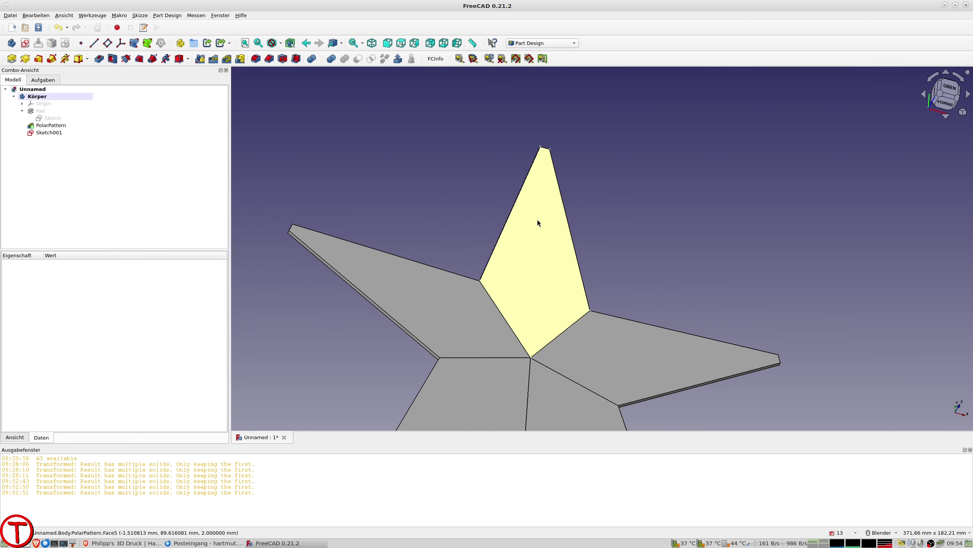
# Step: Edit Sketch001 and make the point's two inner lines and upper-right edge construction geometry
pyautogui.doubleClick(46, 134)
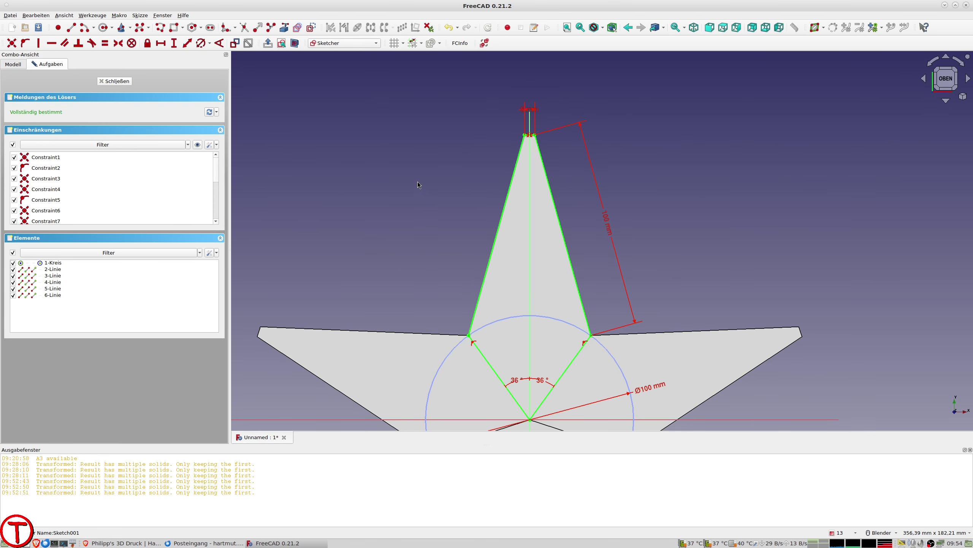
pyautogui.keyDown('shift'); pyautogui.moveTo(418, 181); pyautogui.dragTo(343, 137, button='middle'); pyautogui.keyUp('shift')
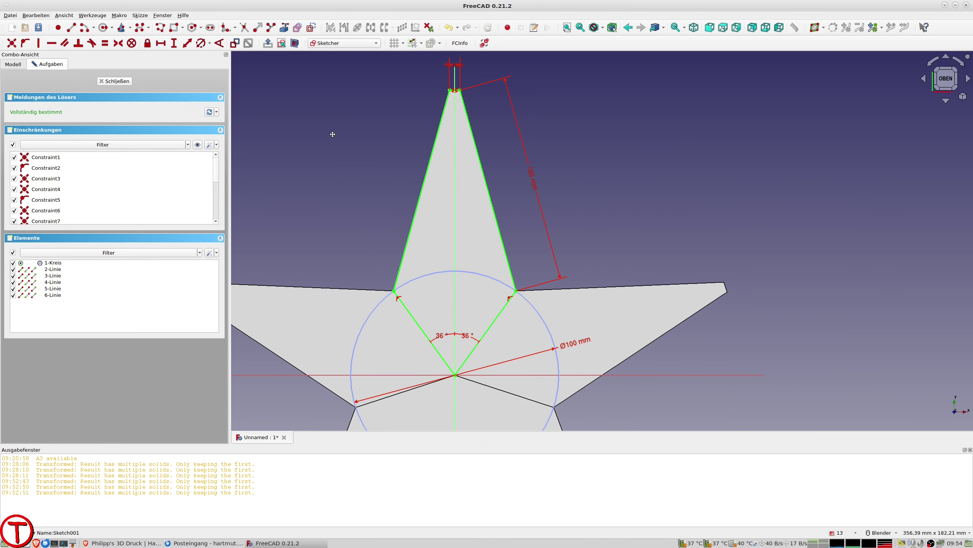
pyautogui.click(428, 337)
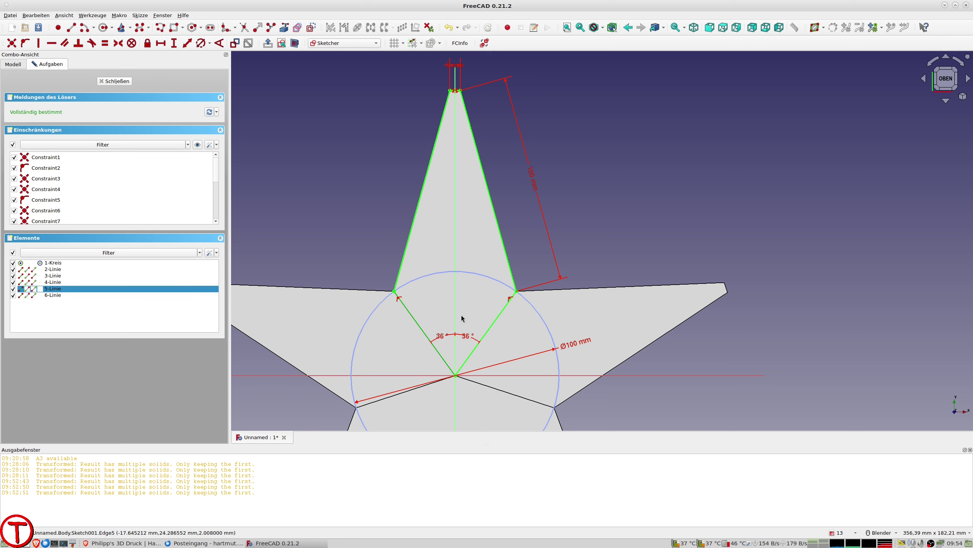
pyautogui.click(496, 322)
pyautogui.click(507, 255)
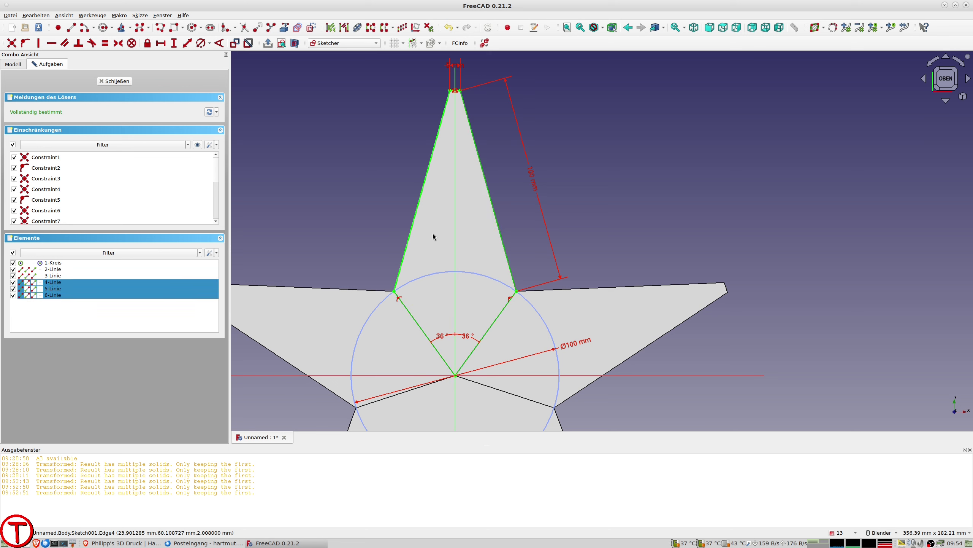
pyautogui.press('Escape')
pyautogui.scroll(5, 477, 108)
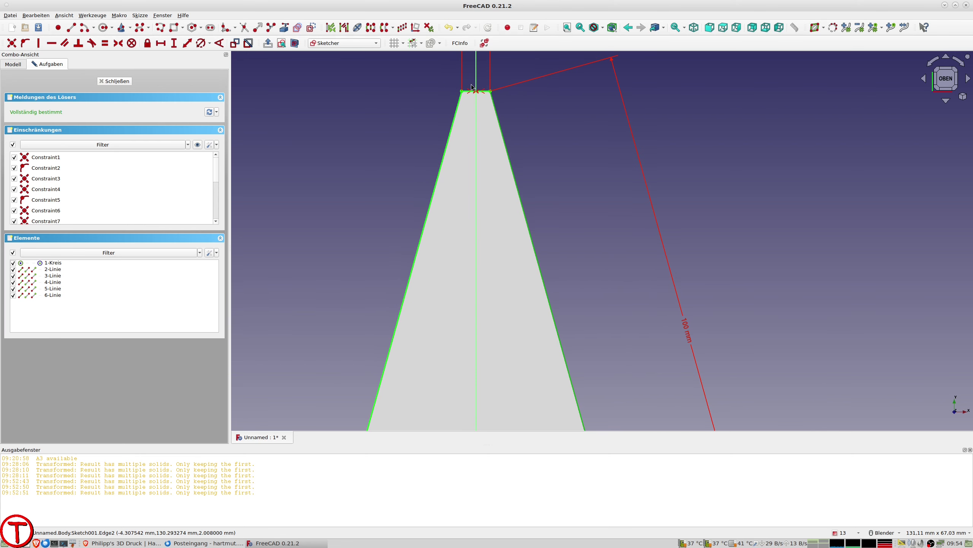
# Step: Turn the point's tip edge and left edge into construction geometry
pyautogui.click(468, 97)
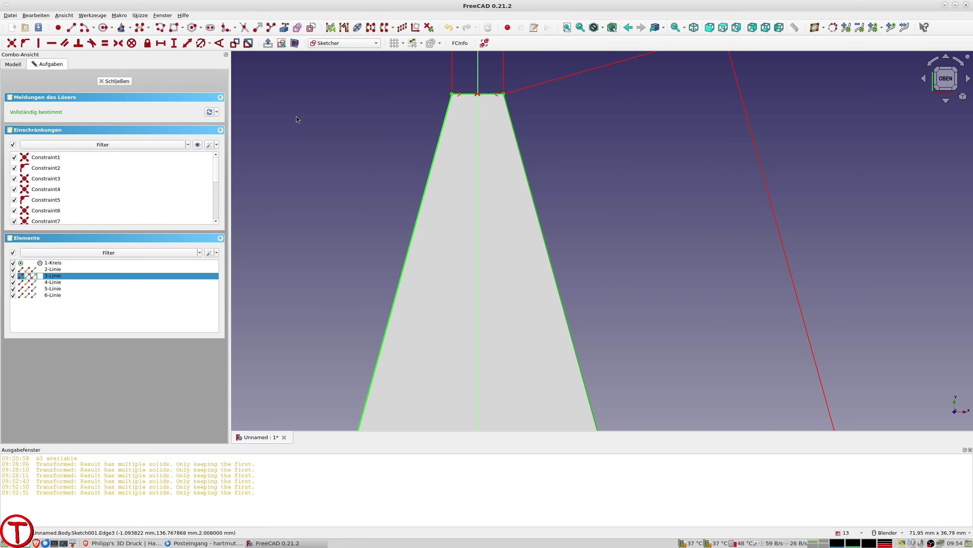
pyautogui.click(311, 28)
pyautogui.scroll(-4, 356, 223)
pyautogui.scroll(-2, 384, 275)
pyautogui.scroll(-3, 380, 271)
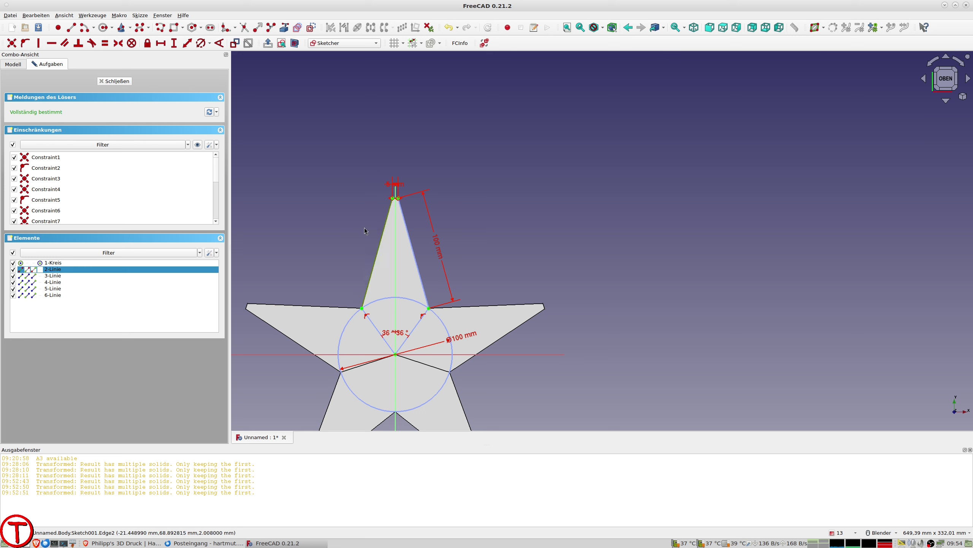
pyautogui.click(372, 277)
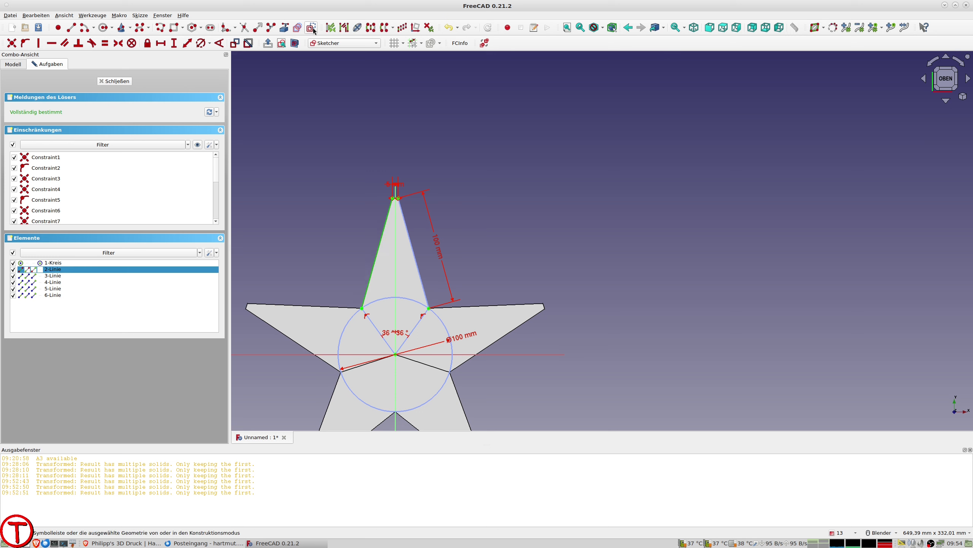
pyautogui.click(400, 269)
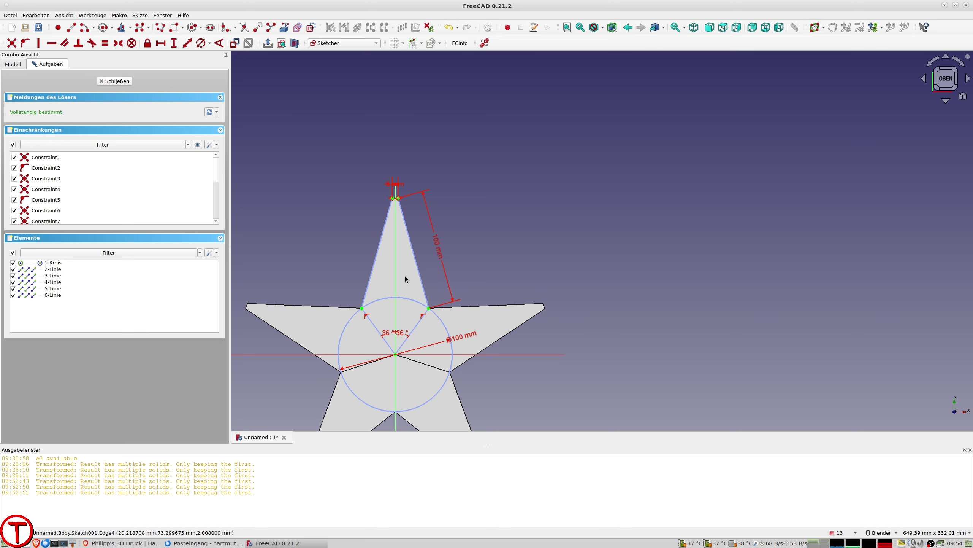
pyautogui.scroll(2, 407, 322)
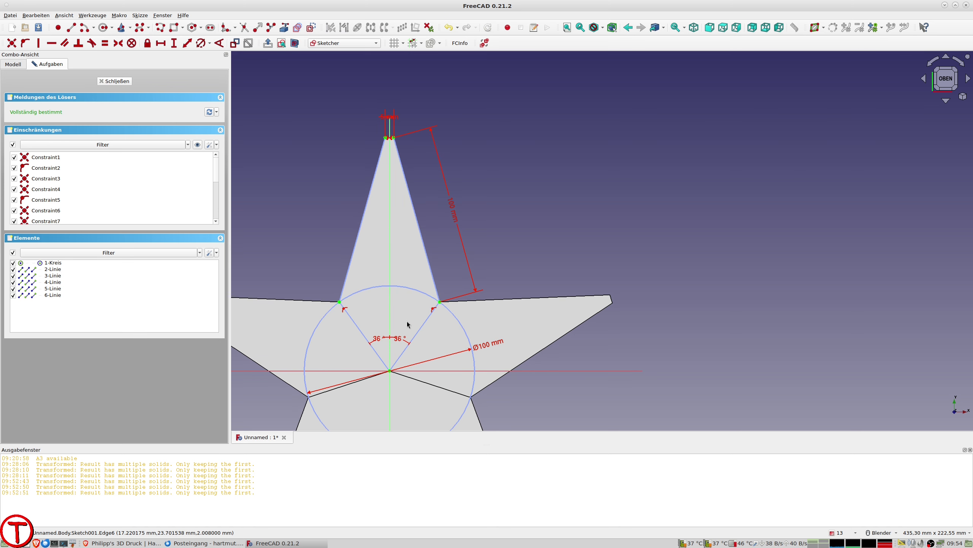
pyautogui.scroll(2, 416, 271)
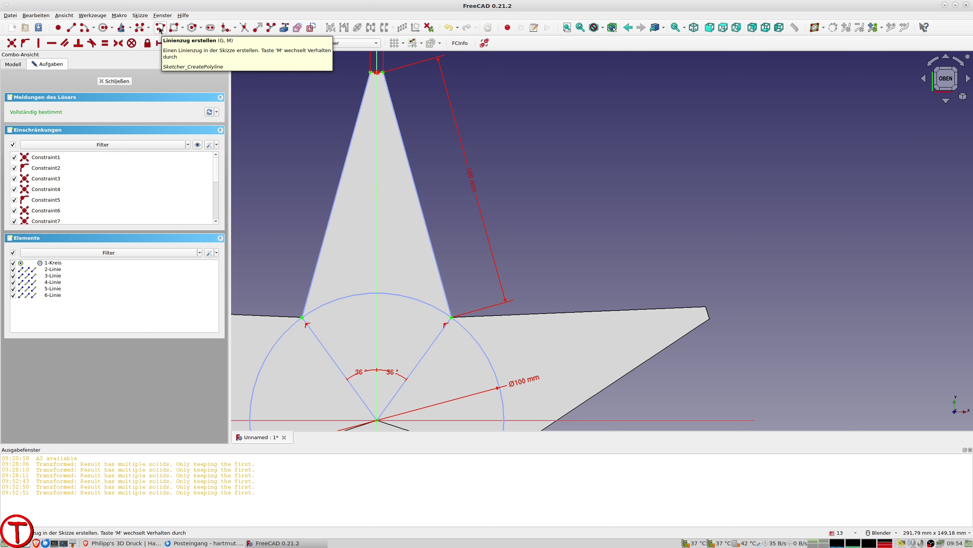
# Step: Begin a polyline cutout outline inside the upper point, placing its first two corners
pyautogui.click(160, 31)
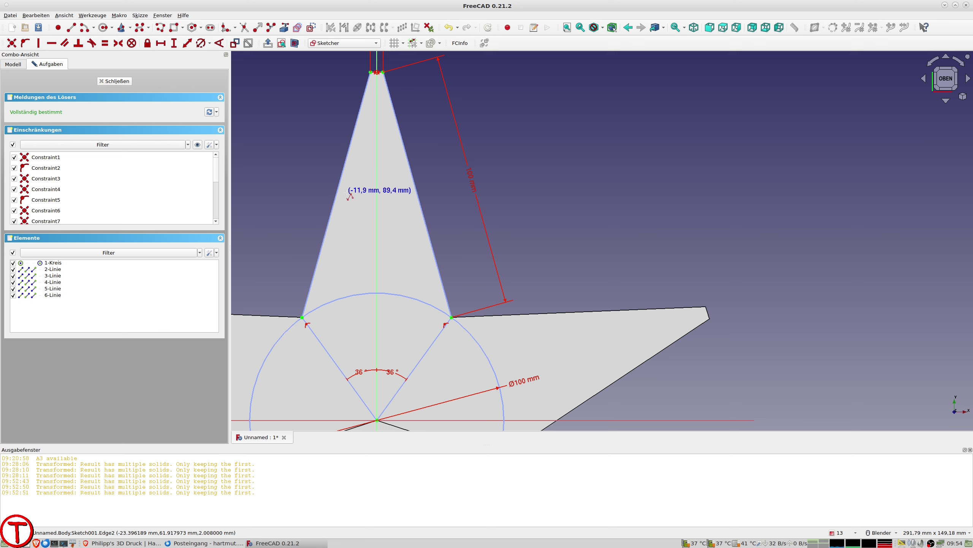
pyautogui.click(346, 180)
pyautogui.click(332, 239)
# Step: Complete the four-sided cutout outline, closing it at its starting corner
pyautogui.click(354, 246)
pyautogui.click(367, 185)
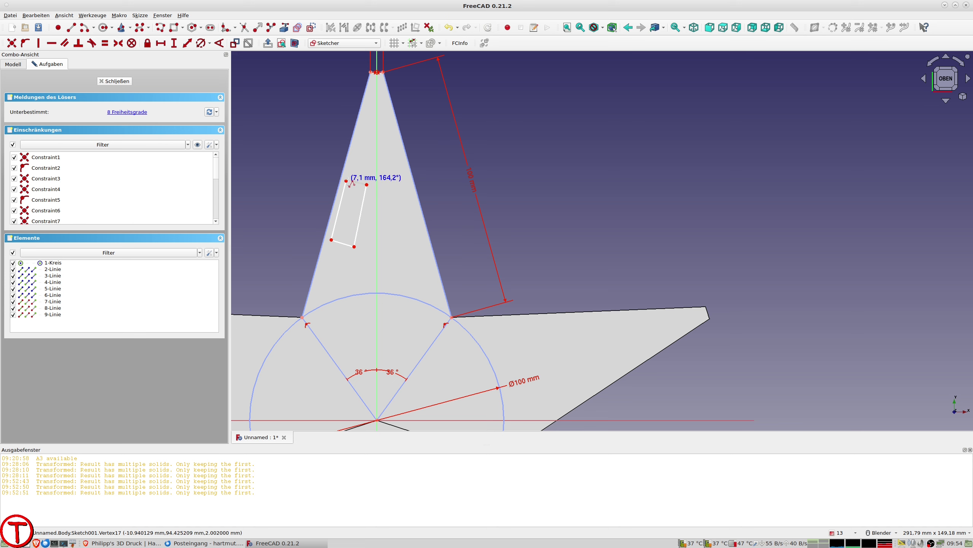
pyautogui.click(346, 181)
pyautogui.press('Escape')
# Step: Make the outline a rectangle: opposite sides parallel, left and bottom sides perpendicular
pyautogui.click(340, 204)
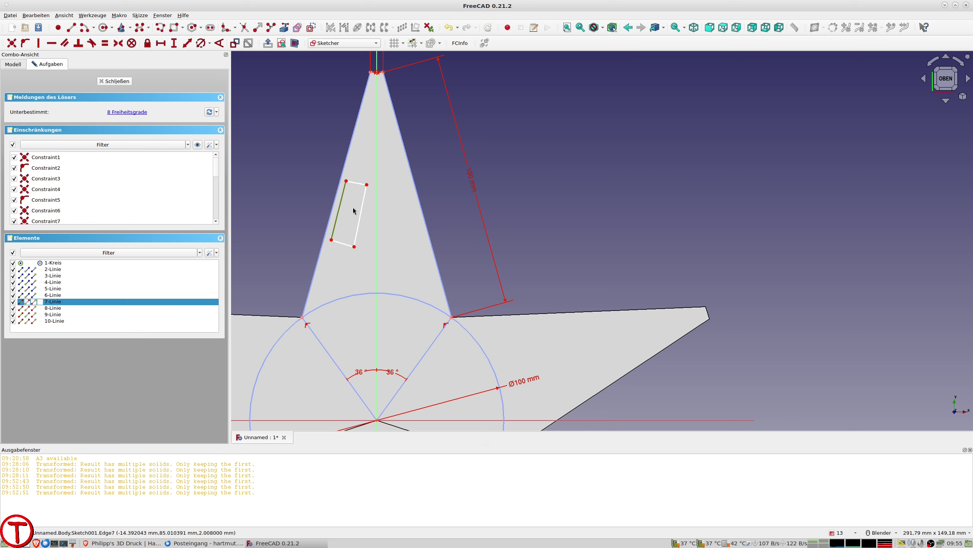
pyautogui.click(360, 217)
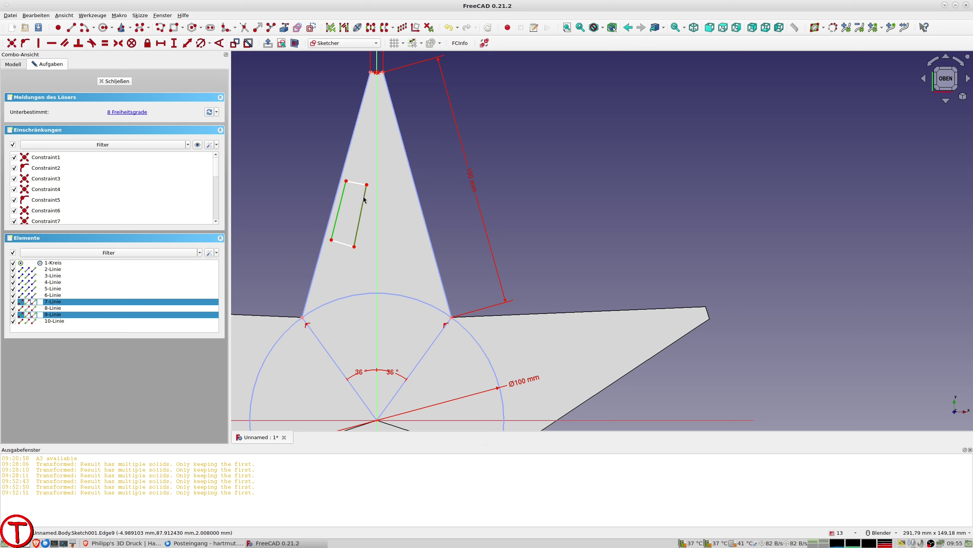
pyautogui.press('p')
pyautogui.click(359, 183)
pyautogui.click(344, 246)
pyautogui.press('p')
pyautogui.click(337, 237)
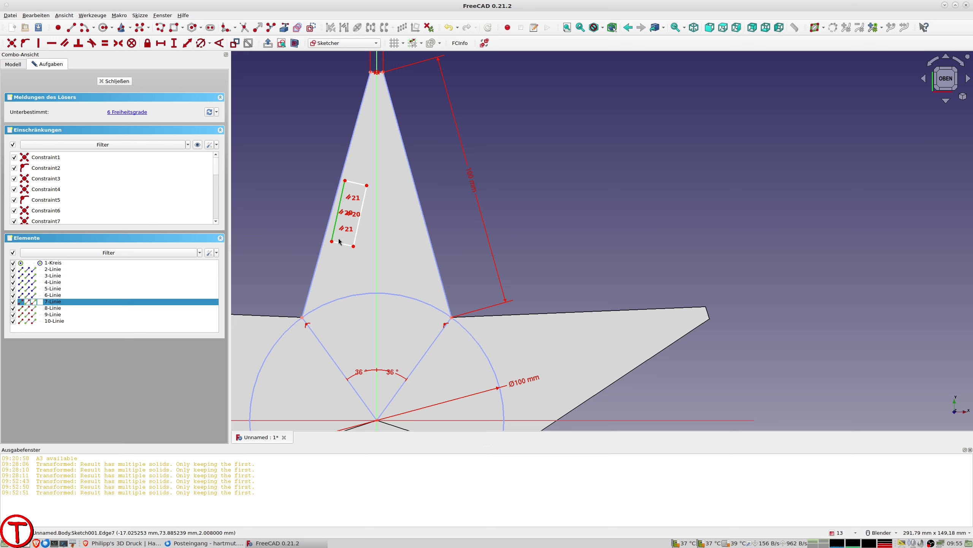
pyautogui.click(341, 244)
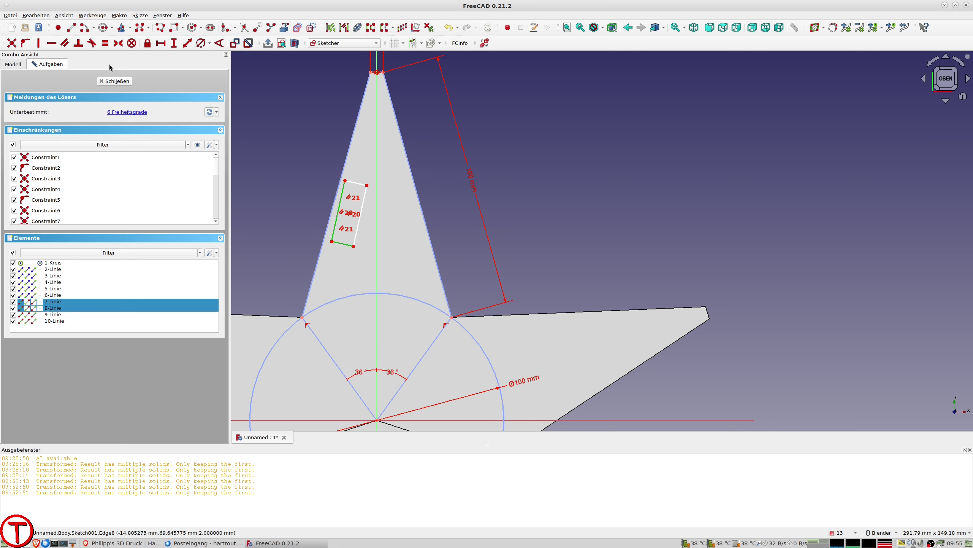
pyautogui.click(79, 44)
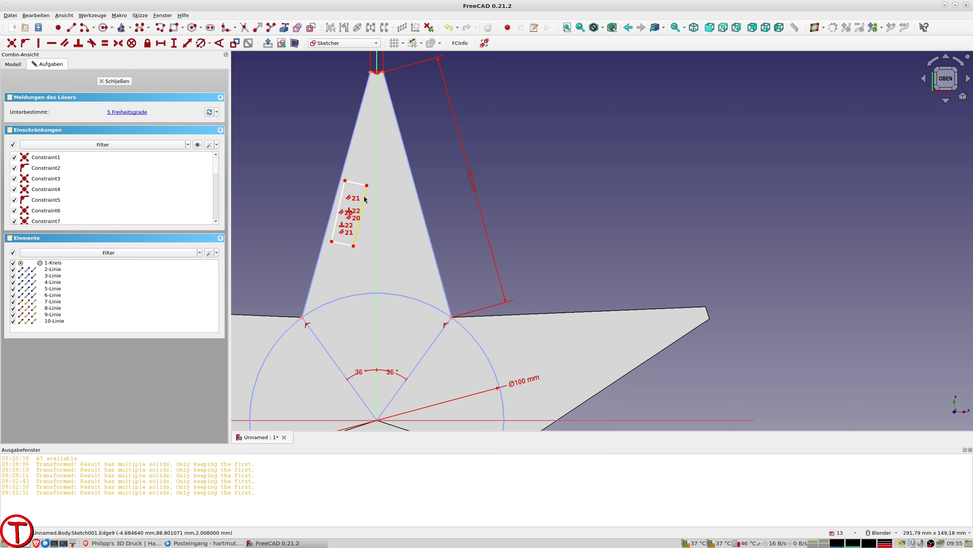
# Step: Make the rectangle's left side parallel to the star point's left edge
pyautogui.moveTo(371, 204); pyautogui.dragTo(368, 209)
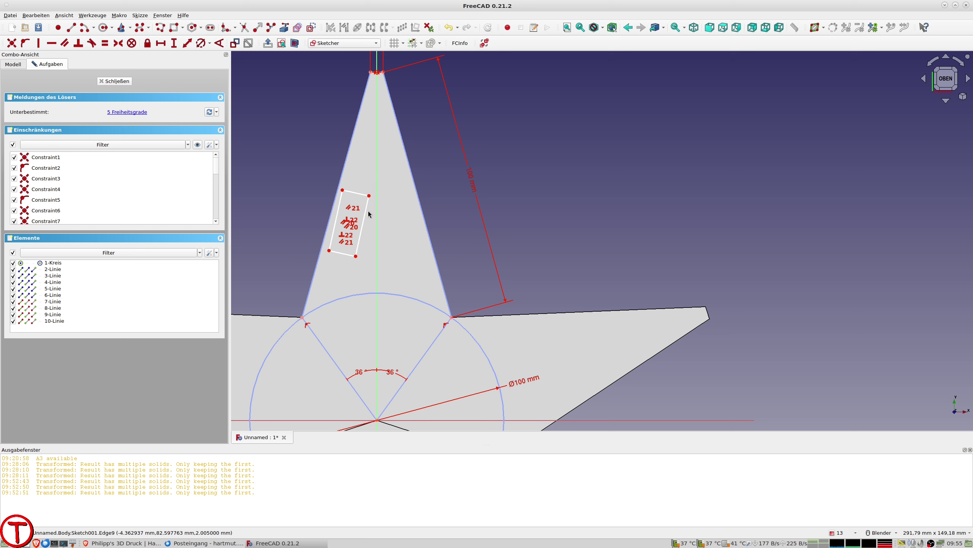
pyautogui.click(337, 215)
pyautogui.click(330, 216)
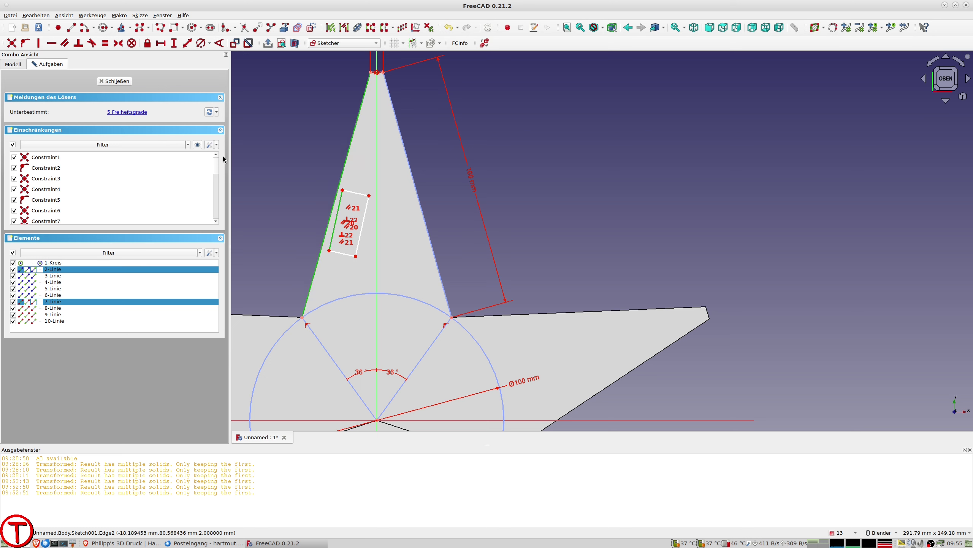
pyautogui.press('p')
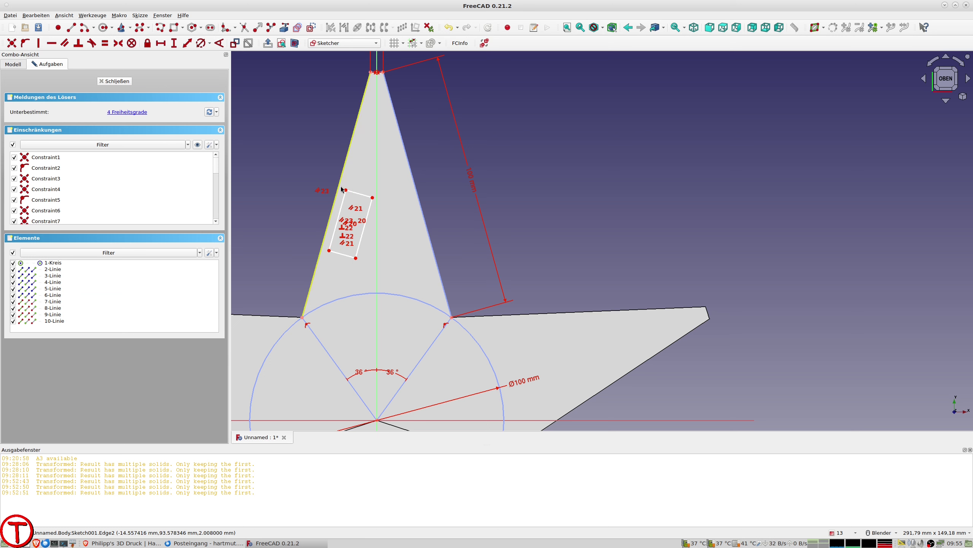
pyautogui.moveTo(358, 197); pyautogui.dragTo(356, 198)
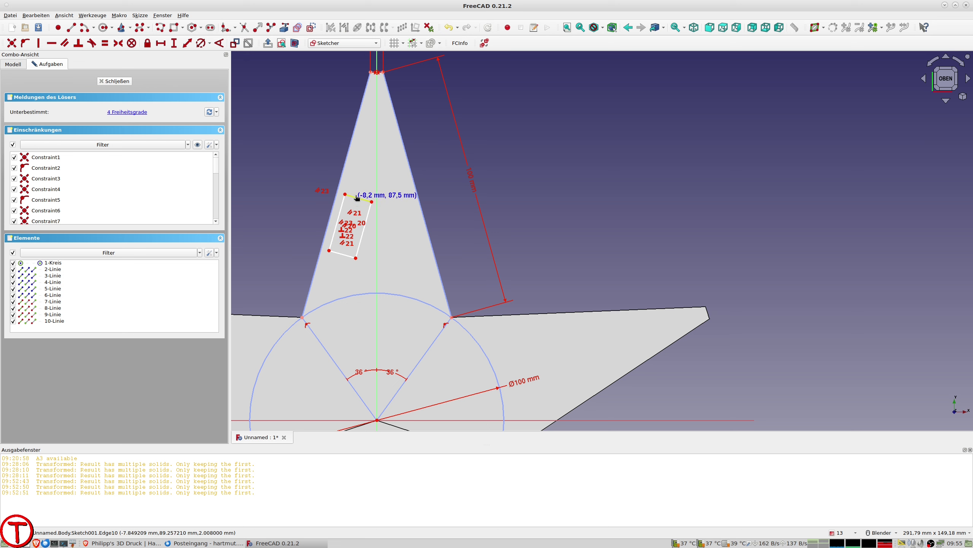
# Step: Constrain the rectangle's long left side to 24 mm and move that dimension aside
pyautogui.click(342, 209)
pyautogui.click(188, 43)
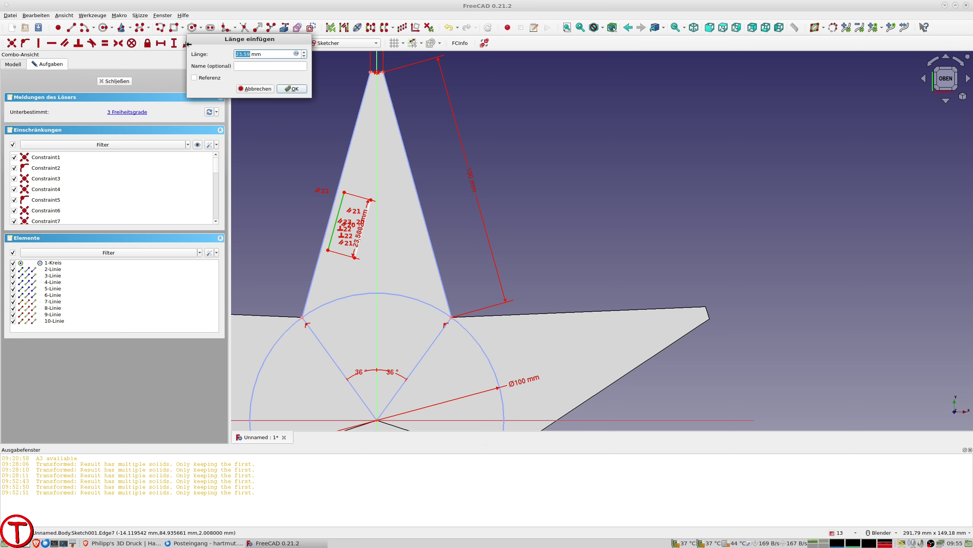
pyautogui.press('Return')
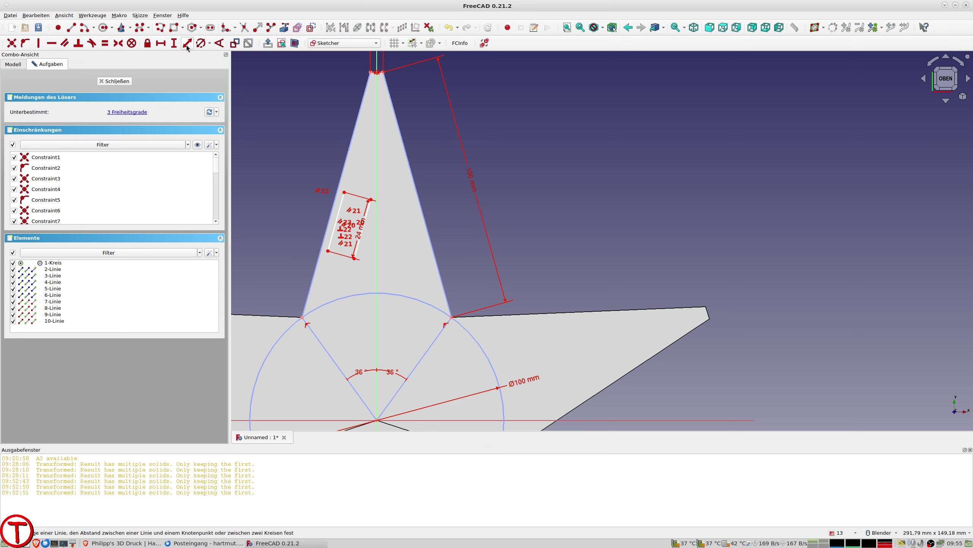
pyautogui.click(338, 254)
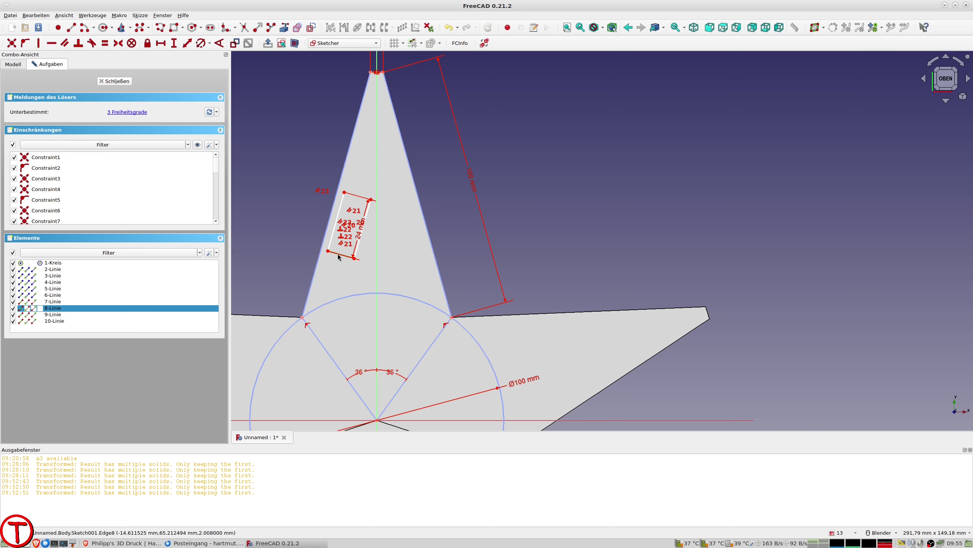
pyautogui.click(278, 205)
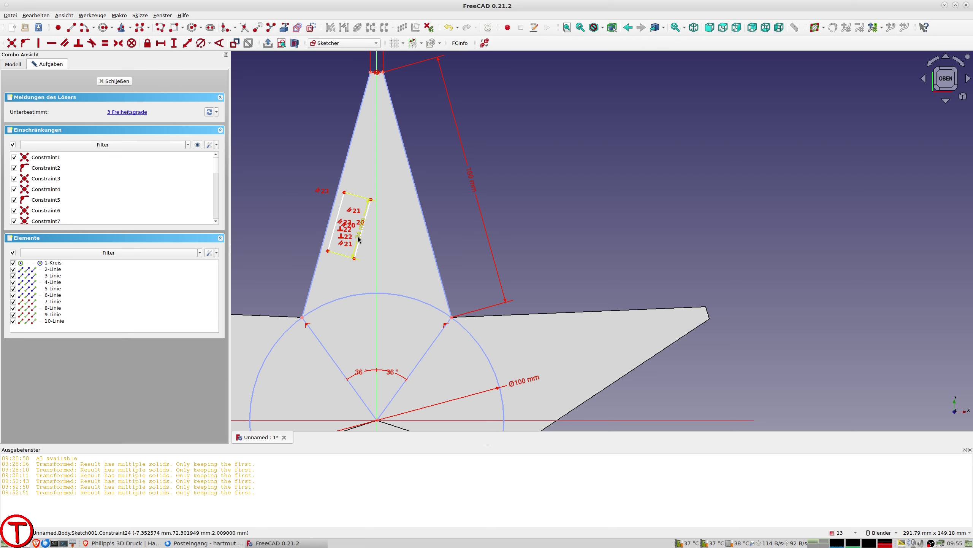
pyautogui.moveTo(319, 230); pyautogui.dragTo(291, 226)
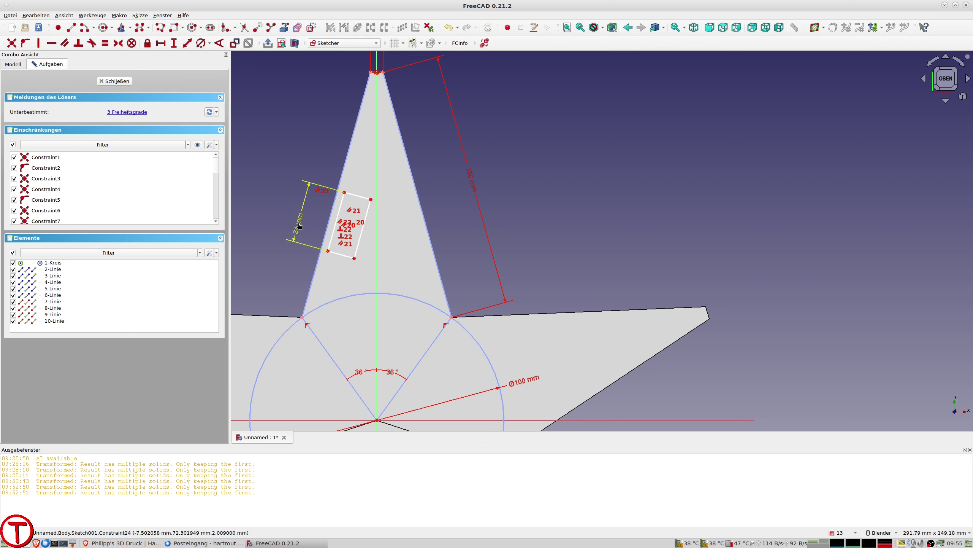
# Step: Constrain the rectangle's bottom side to 10 mm, slide it down, and select its edges
pyautogui.click(338, 253)
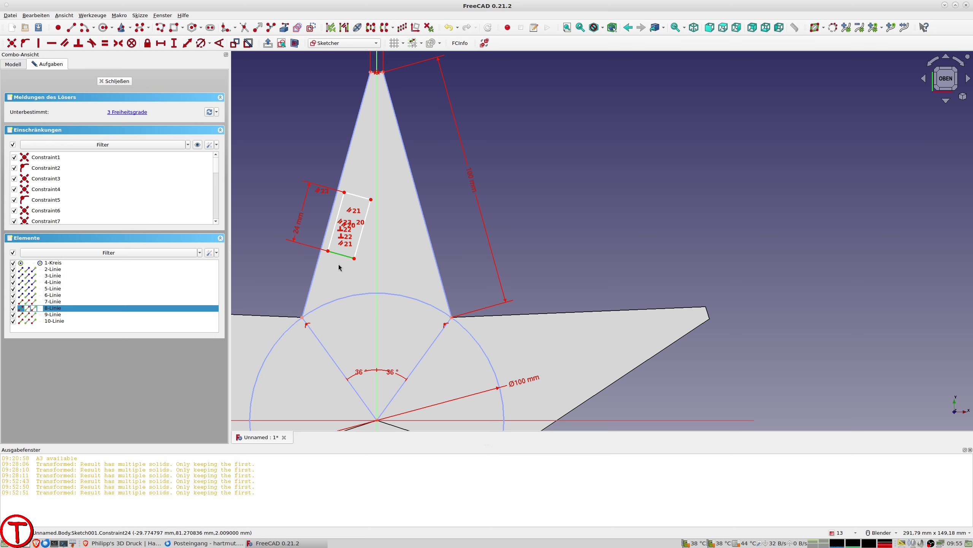
pyautogui.click(186, 44)
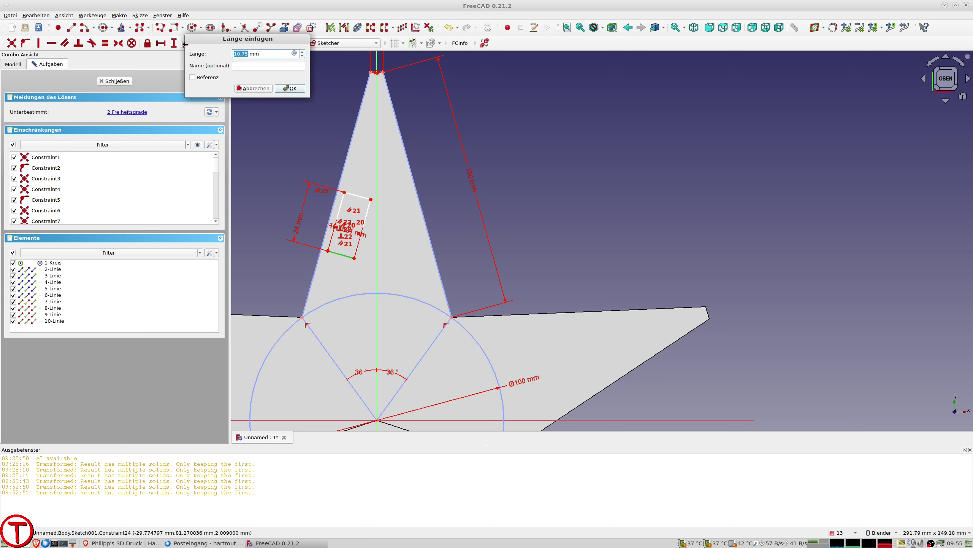
pyautogui.write('0')
pyautogui.press('Return')
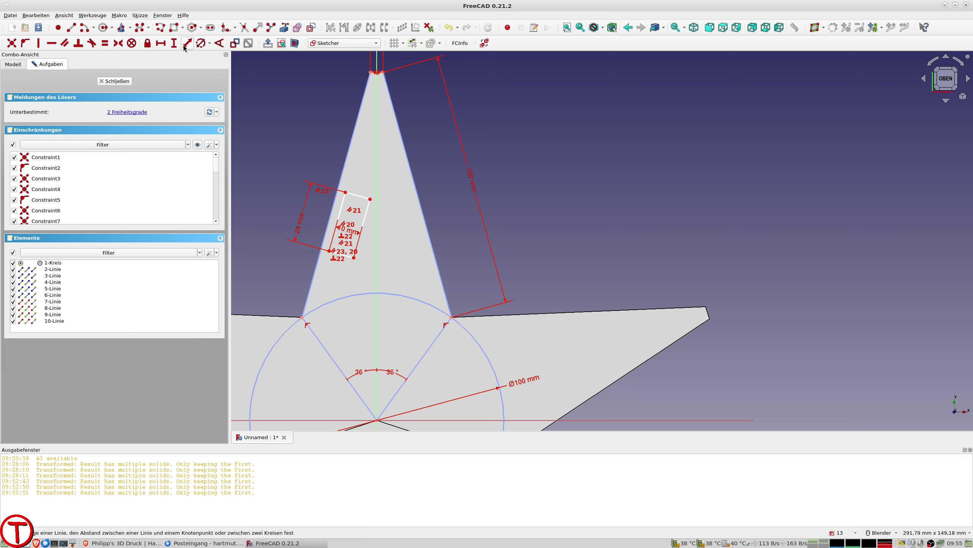
pyautogui.moveTo(362, 198); pyautogui.dragTo(340, 215)
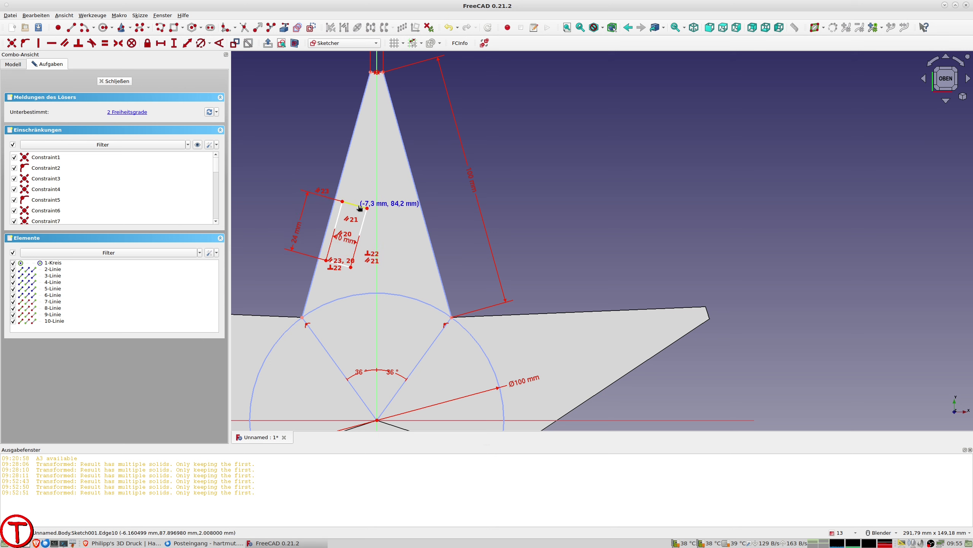
pyautogui.click(338, 215)
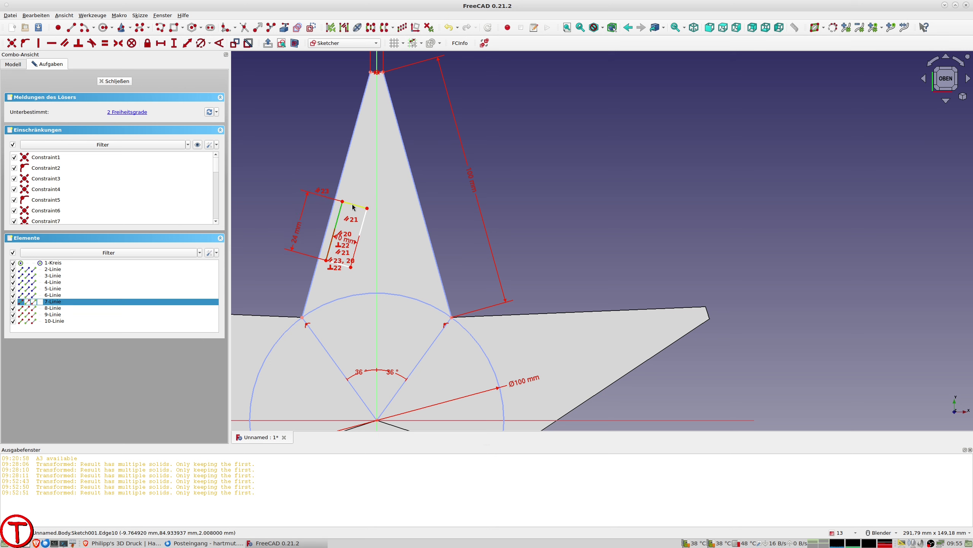
pyautogui.click(355, 205)
pyautogui.click(363, 225)
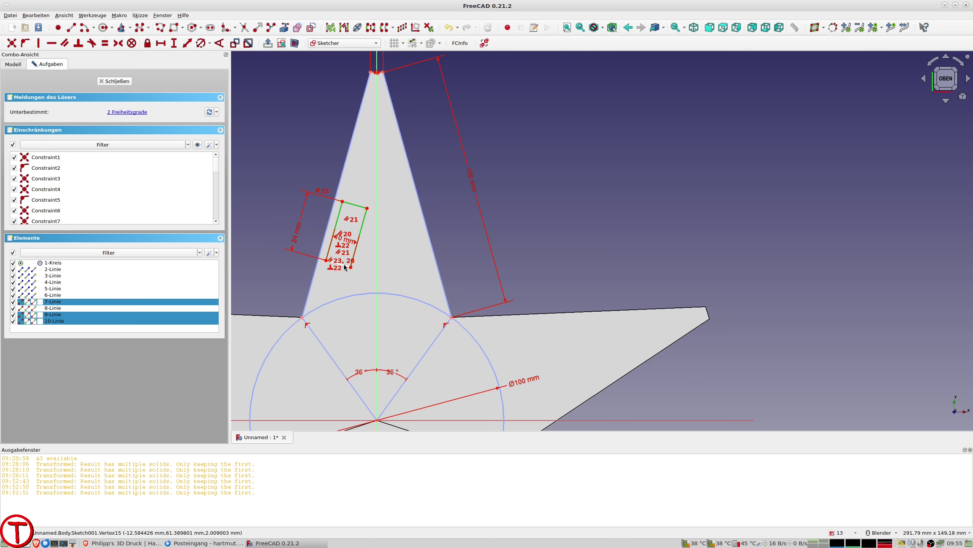
pyautogui.scroll(2, 344, 269)
# Step: Select all four rectangle edges and start the Kopieren (Copy) tool from the Clone dropdown
pyautogui.scroll(2, 344, 268)
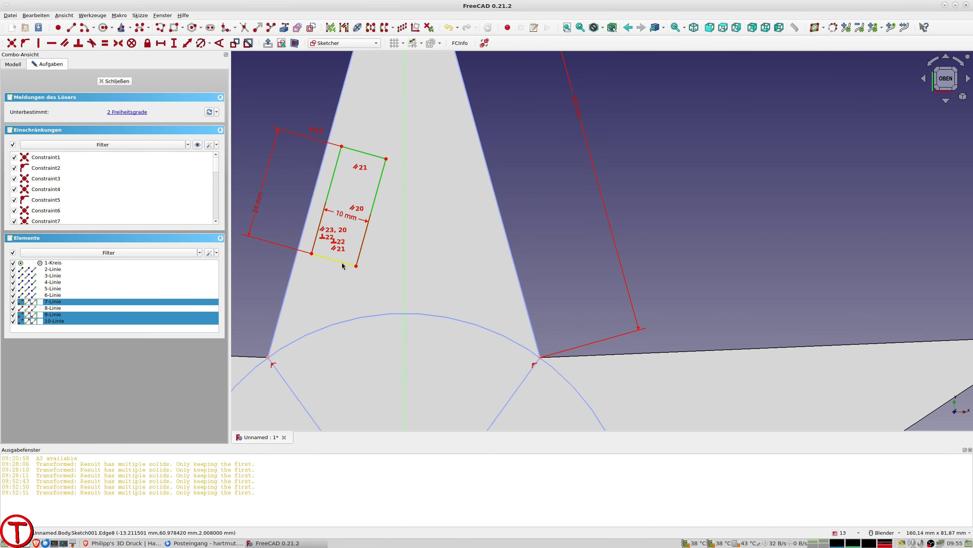
pyautogui.click(342, 263)
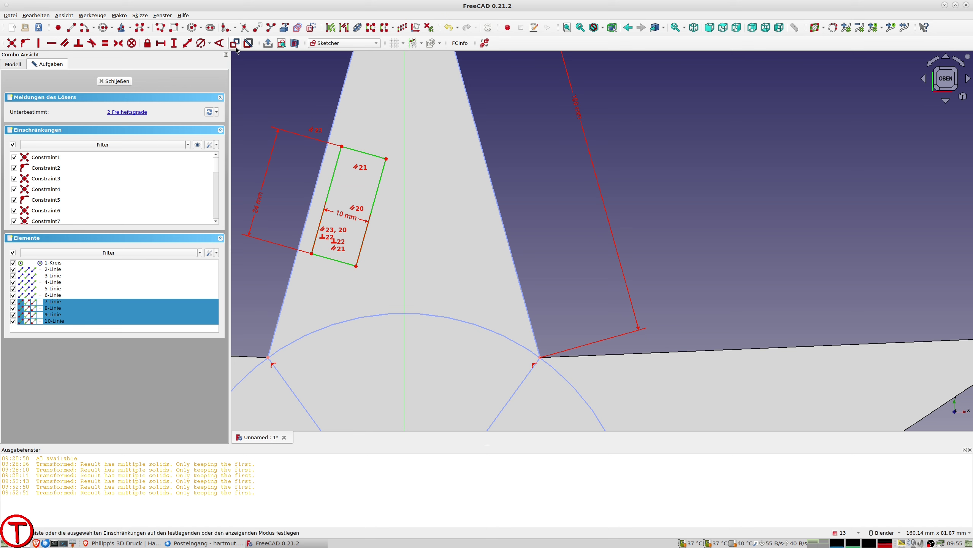
pyautogui.click(394, 28)
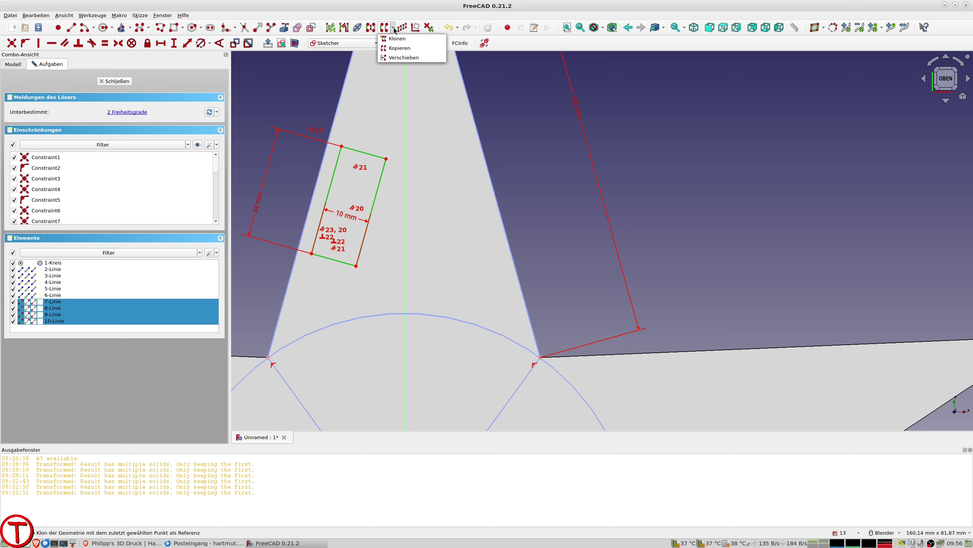
pyautogui.click(399, 49)
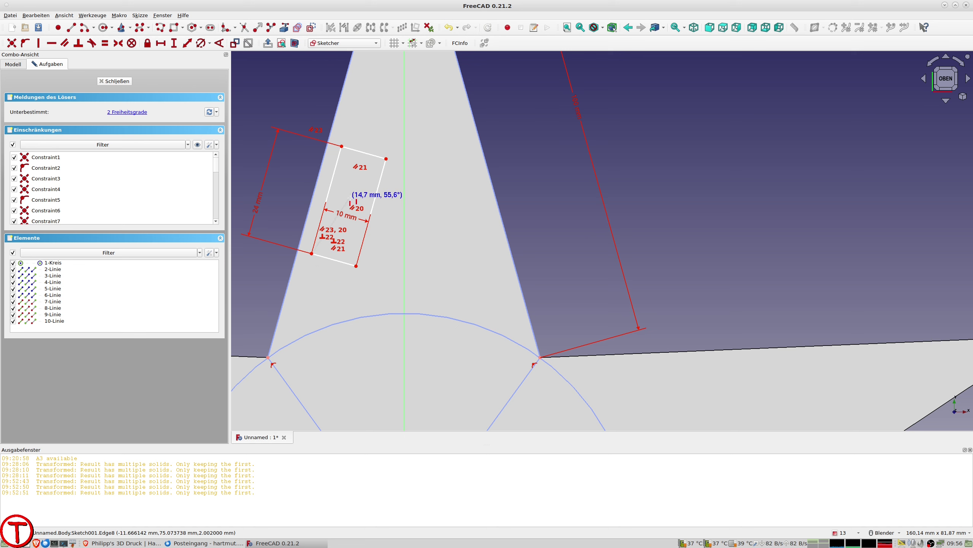
# Step: Place the rectangle copy above the original, parallel to the star point's left edge
pyautogui.click(347, 130)
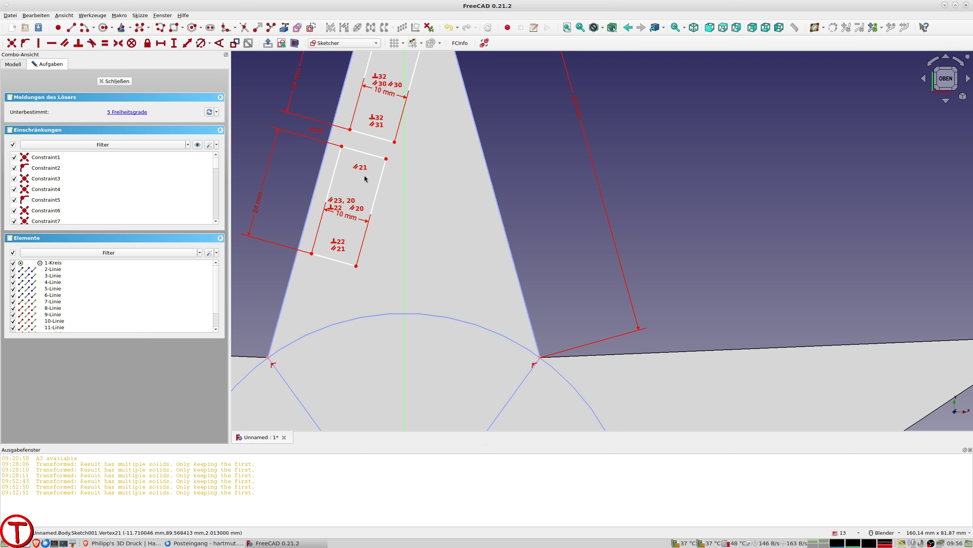
pyautogui.scroll(2, 348, 214)
pyautogui.scroll(-2, 348, 214)
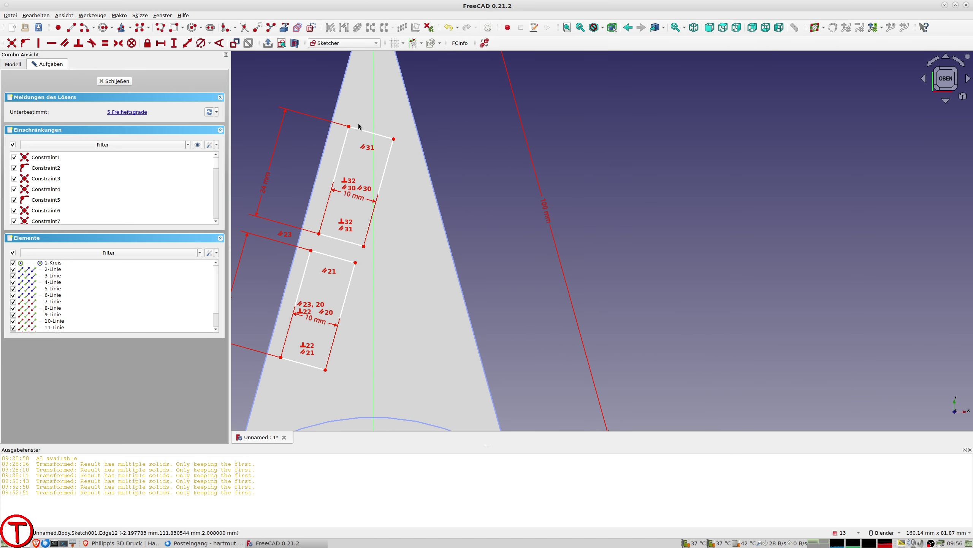
pyautogui.moveTo(351, 128); pyautogui.dragTo(349, 130)
pyautogui.click(342, 154)
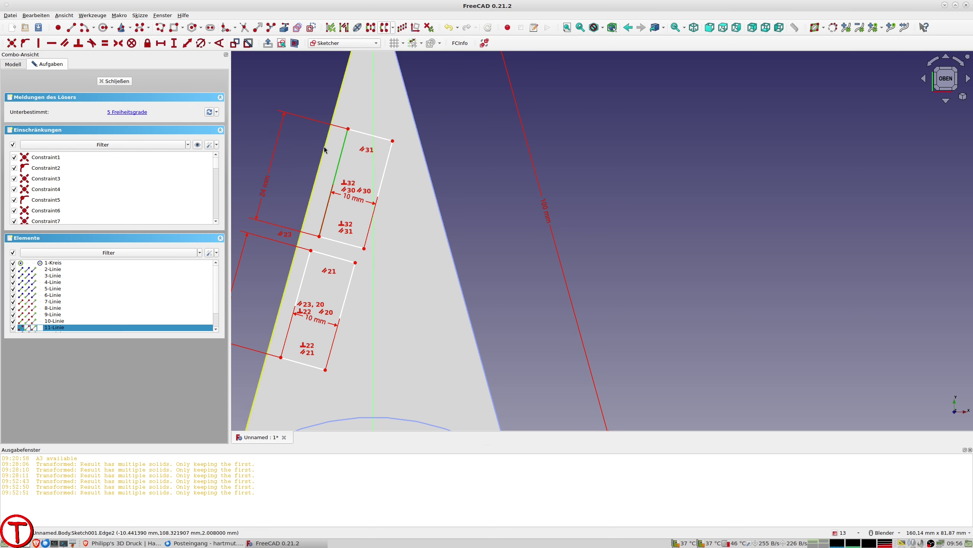
pyautogui.click(332, 154)
pyautogui.press('p')
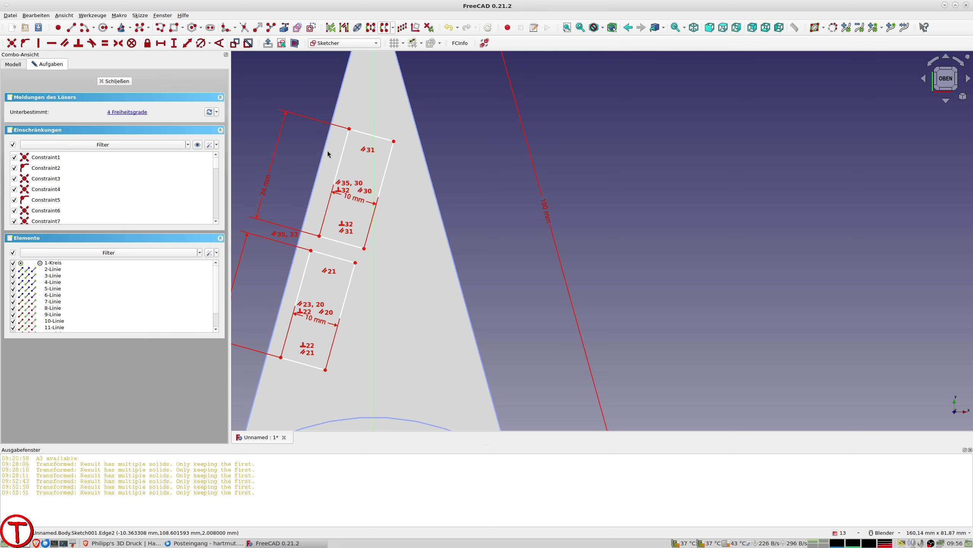
pyautogui.moveTo(349, 132); pyautogui.dragTo(346, 125)
# Step: Abandon a distance constraint, leave the sketch, and reopen Sketch001 from the model tree
pyautogui.click(281, 359)
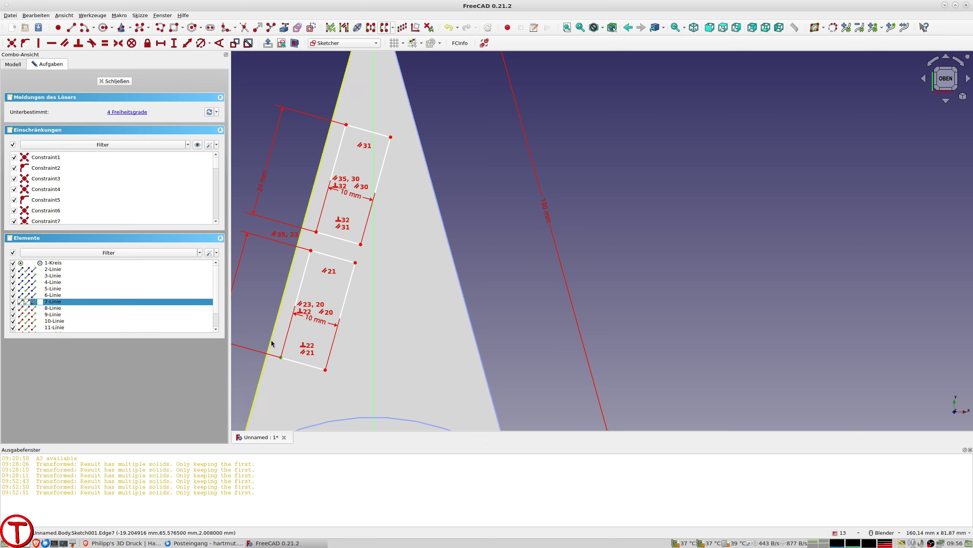
pyautogui.click(186, 45)
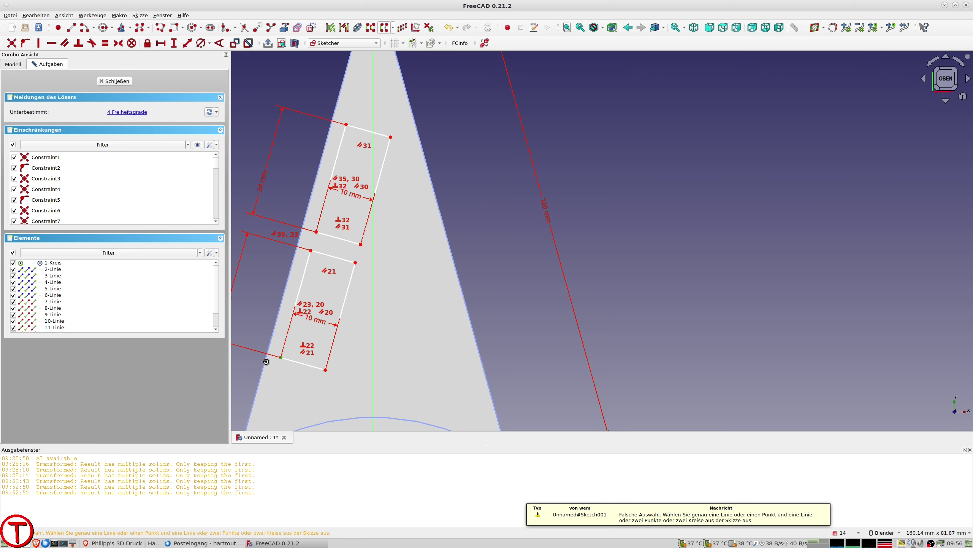
pyautogui.press('Escape')
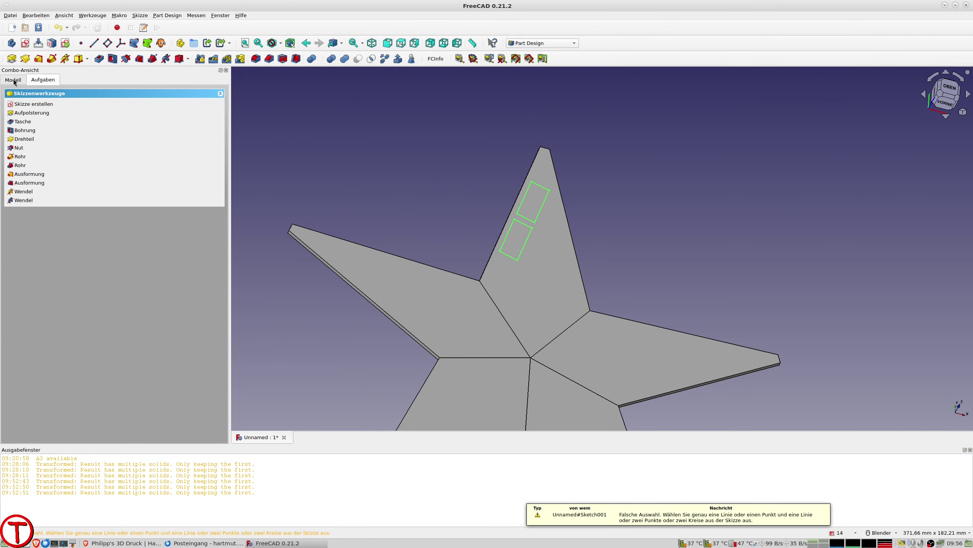
pyautogui.click(14, 80)
pyautogui.doubleClick(53, 134)
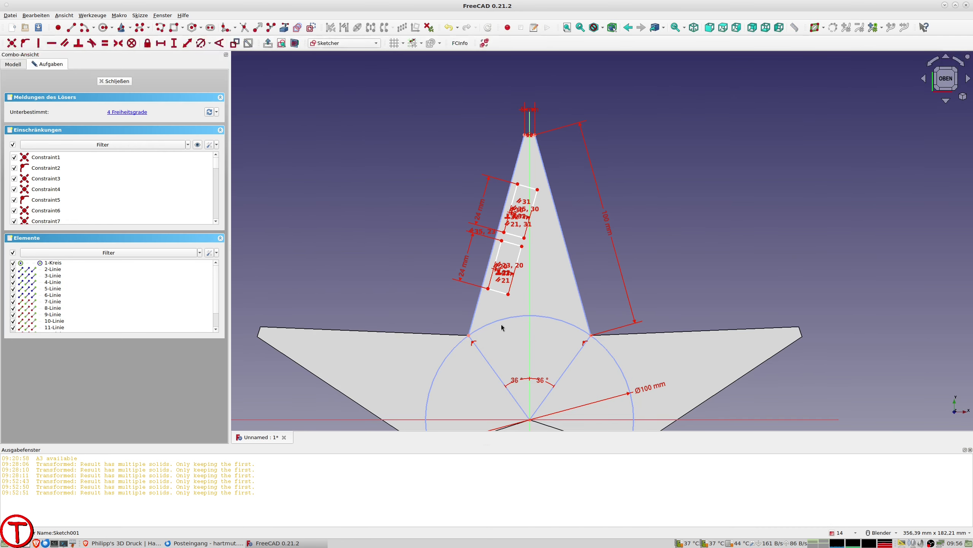
pyautogui.scroll(4, 498, 310)
# Step: Set the lower rectangle's bottom-left corner 3 mm from the point's left edge
pyautogui.click(464, 273)
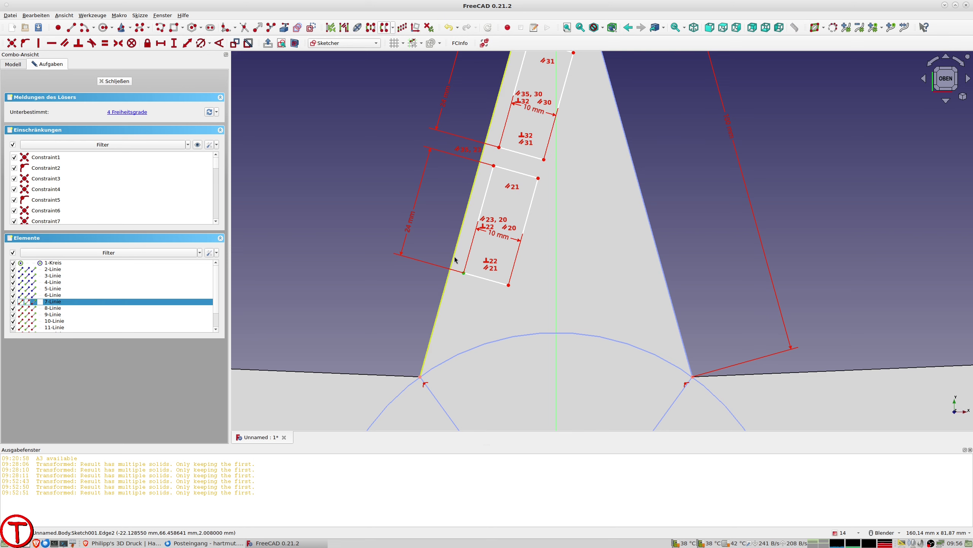
pyautogui.click(455, 260)
pyautogui.click(189, 47)
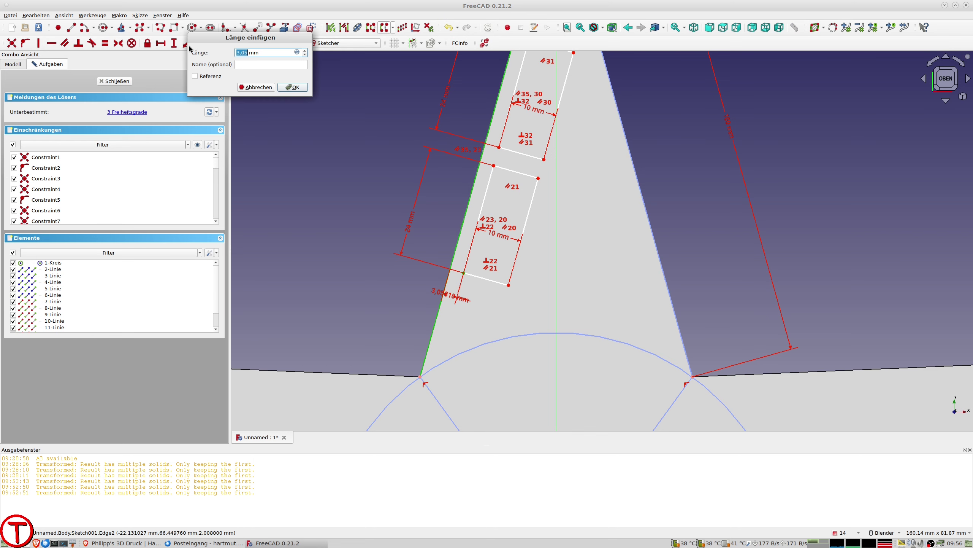
pyautogui.press('Return')
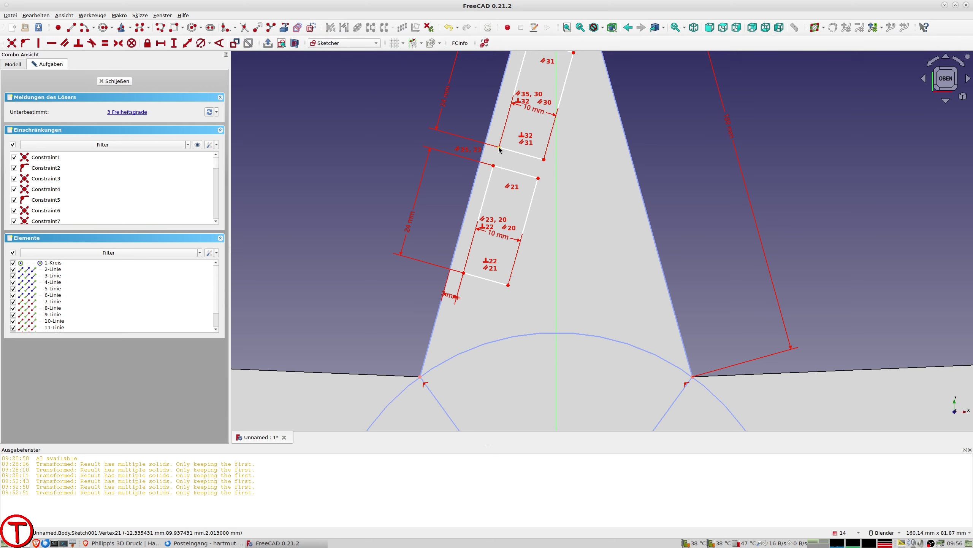
# Step: Set the upper rectangle's corner 2,40 mm from the left edge, cancelling a redundant length constraint
pyautogui.moveTo(499, 148); pyautogui.dragTo(497, 143)
pyautogui.click(483, 153)
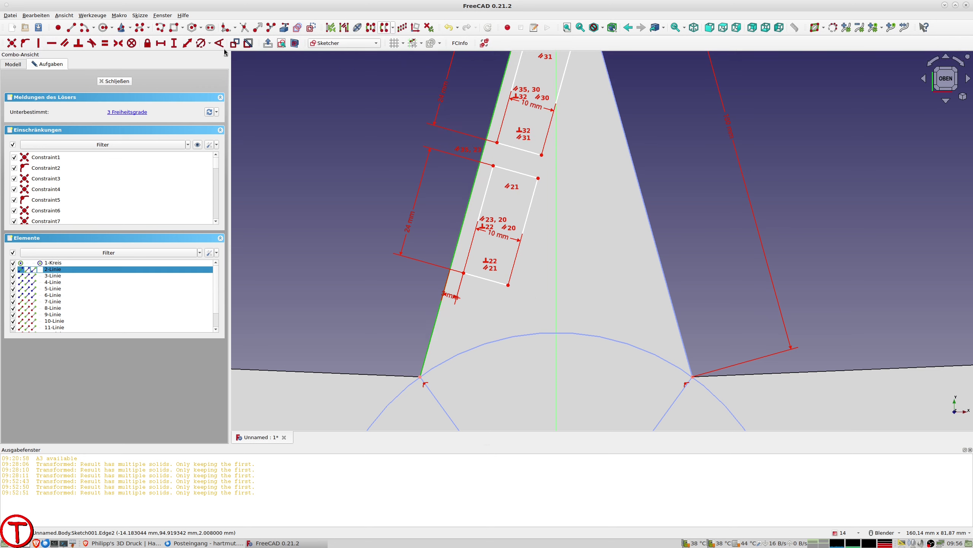
pyautogui.click(190, 45)
pyautogui.click(288, 89)
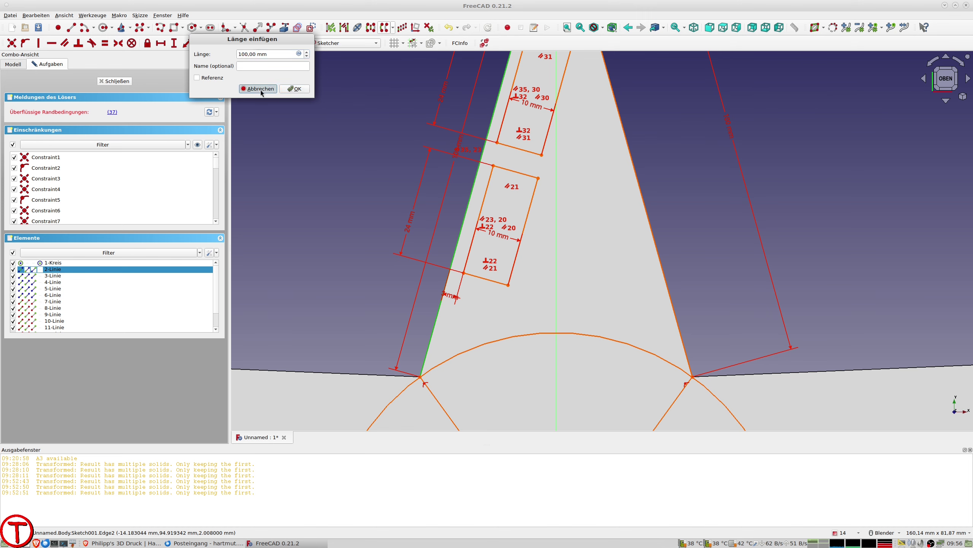
pyautogui.click(498, 143)
pyautogui.click(493, 116)
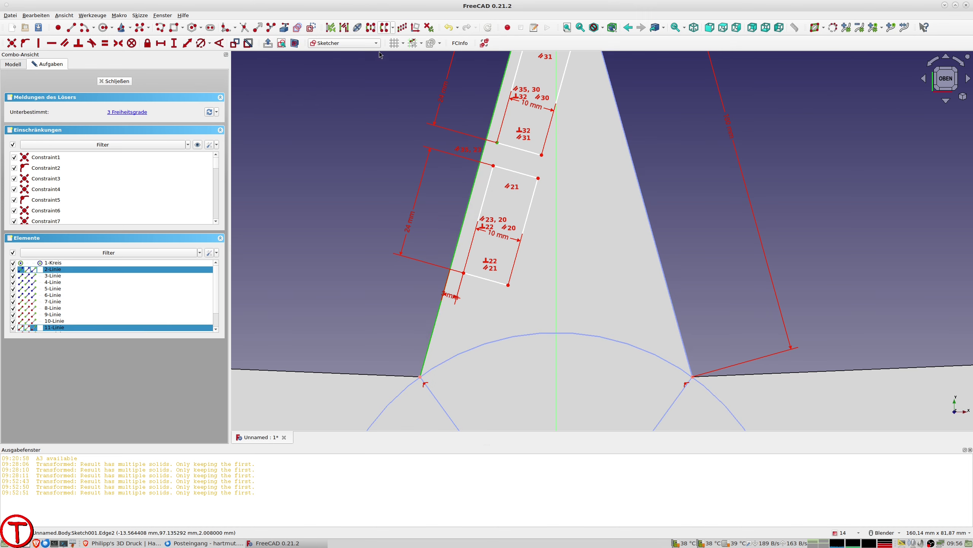
pyautogui.click(187, 44)
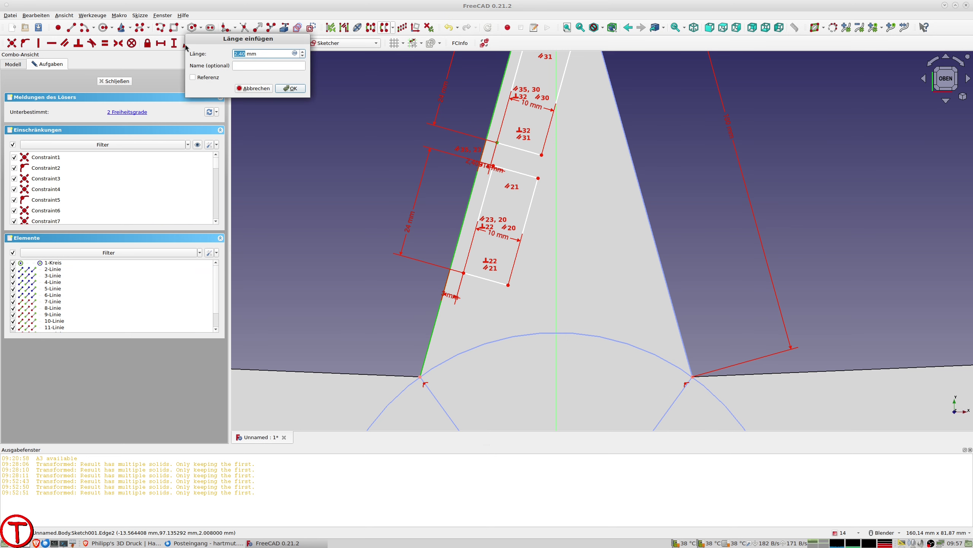
pyautogui.click(290, 88)
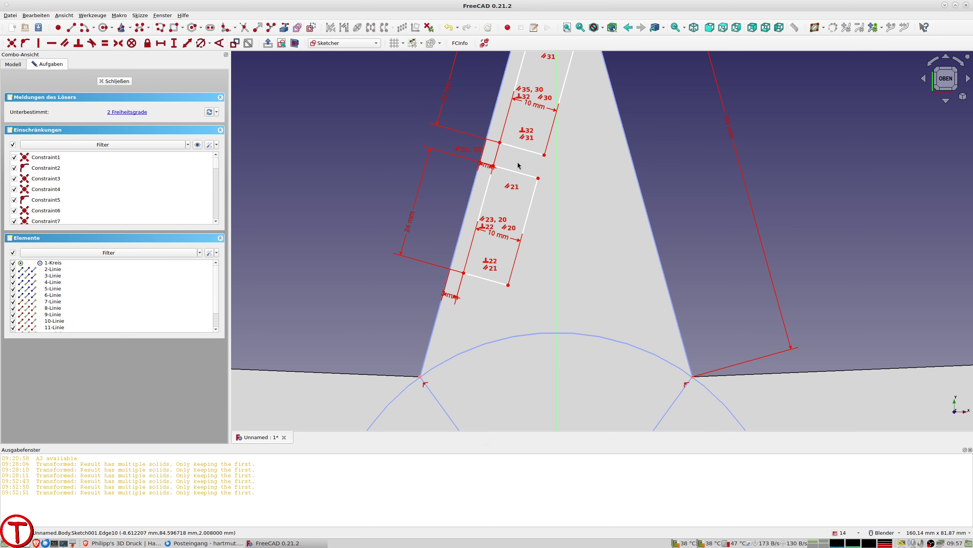
# Step: Reposition both rectangles along the point and space them 15 mm apart
pyautogui.moveTo(516, 175); pyautogui.dragTo(511, 172)
pyautogui.scroll(-2, 551, 222)
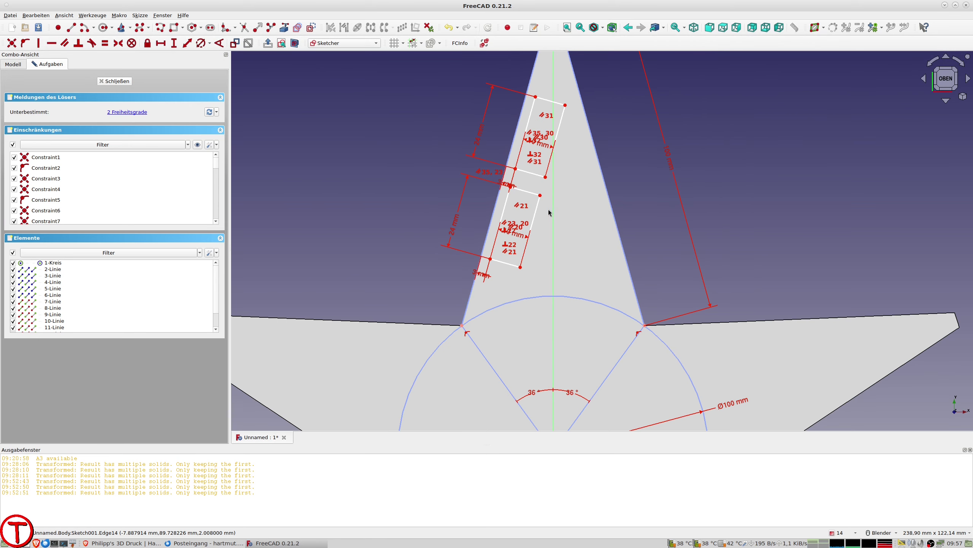
pyautogui.moveTo(533, 198); pyautogui.dragTo(515, 271)
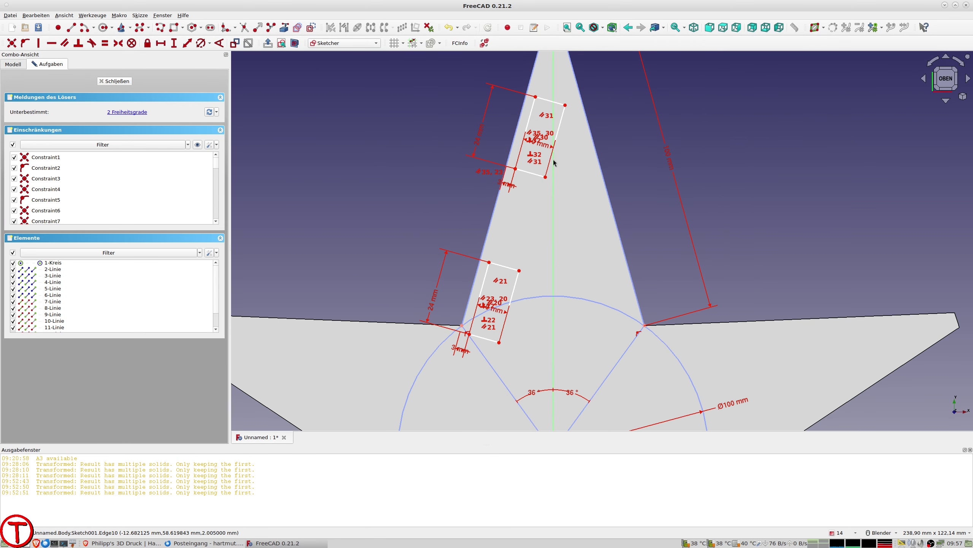
pyautogui.moveTo(531, 174)
pyautogui.mouseDown()
pyautogui.moveTo(518, 224)
pyautogui.moveTo(531, 177)
pyautogui.mouseUp()
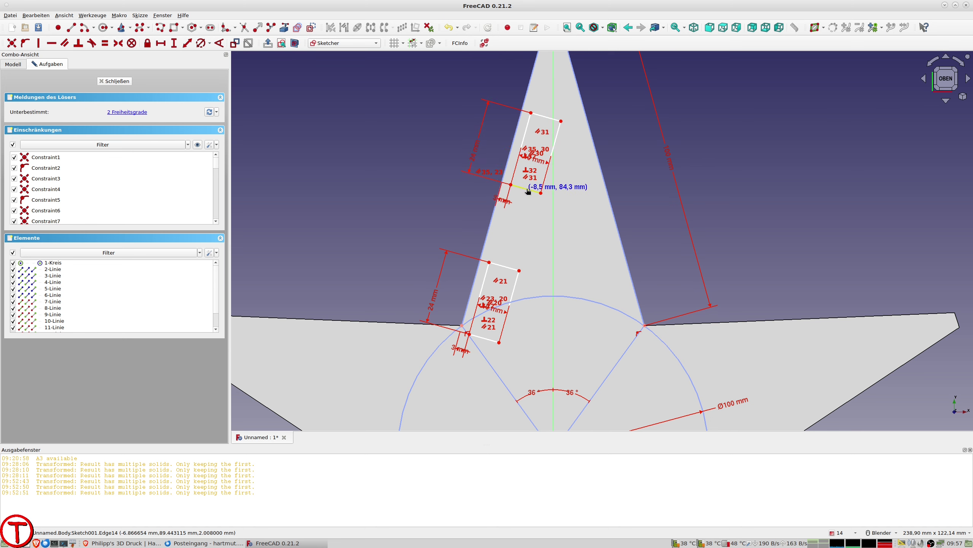
pyautogui.moveTo(512, 264); pyautogui.dragTo(520, 230)
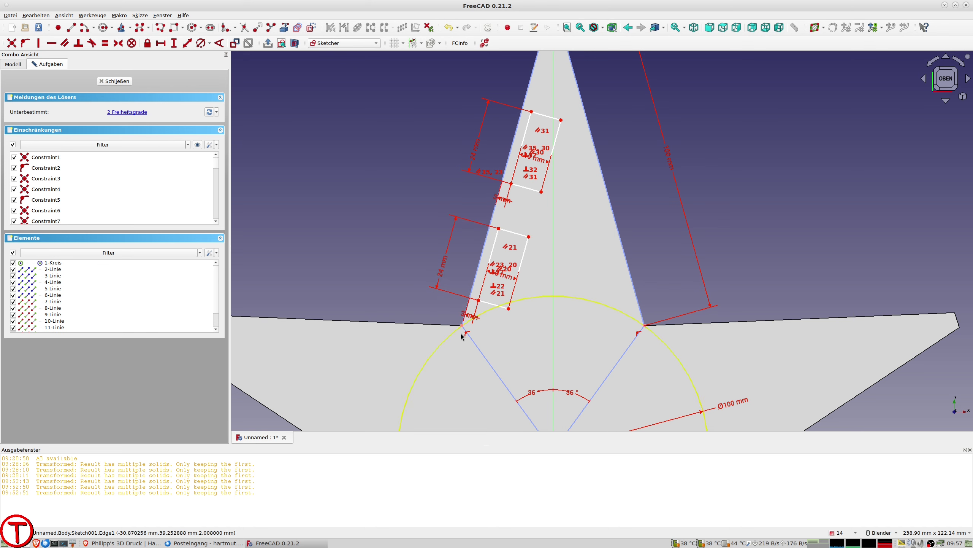
pyautogui.click(499, 229)
pyautogui.click(511, 184)
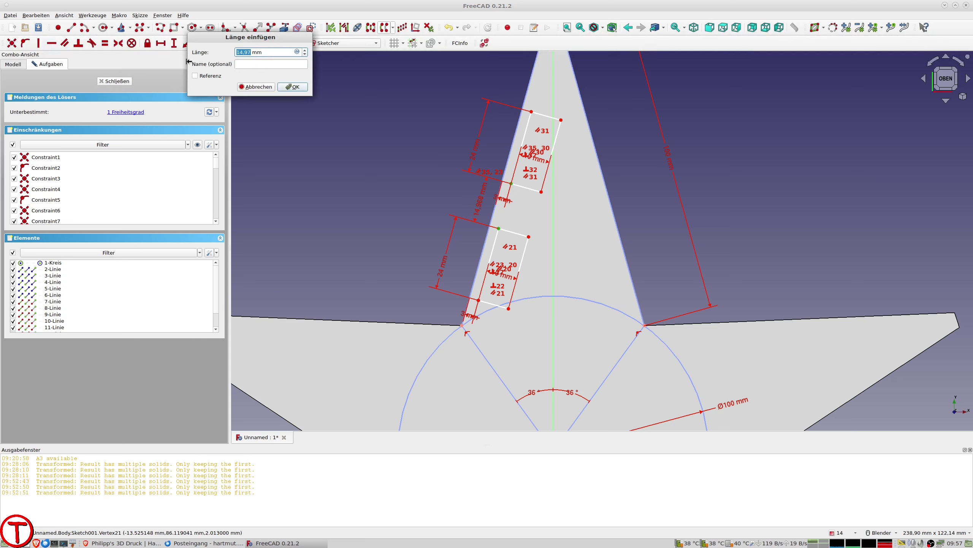
pyautogui.write('15')
pyautogui.press('Return')
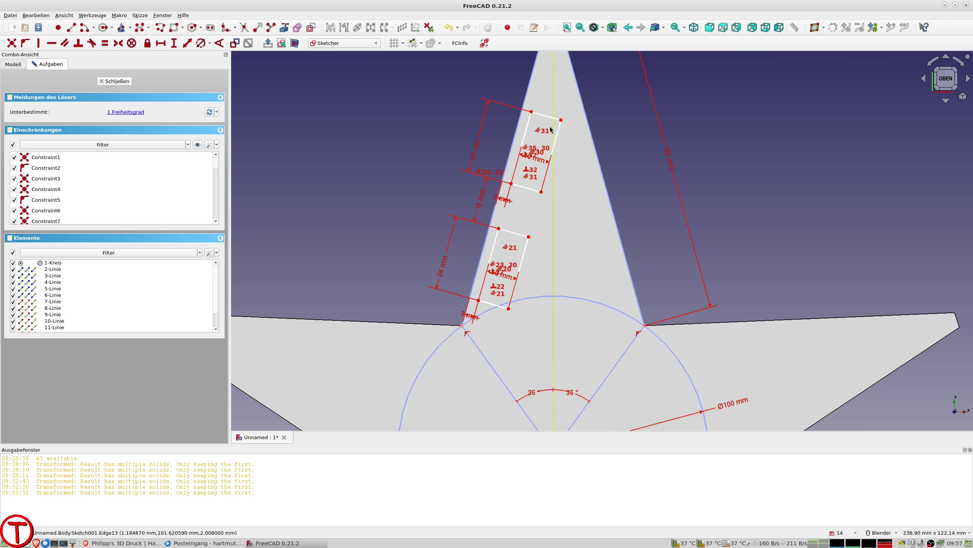
pyautogui.scroll(2, 551, 160)
pyautogui.moveTo(527, 157); pyautogui.dragTo(510, 226)
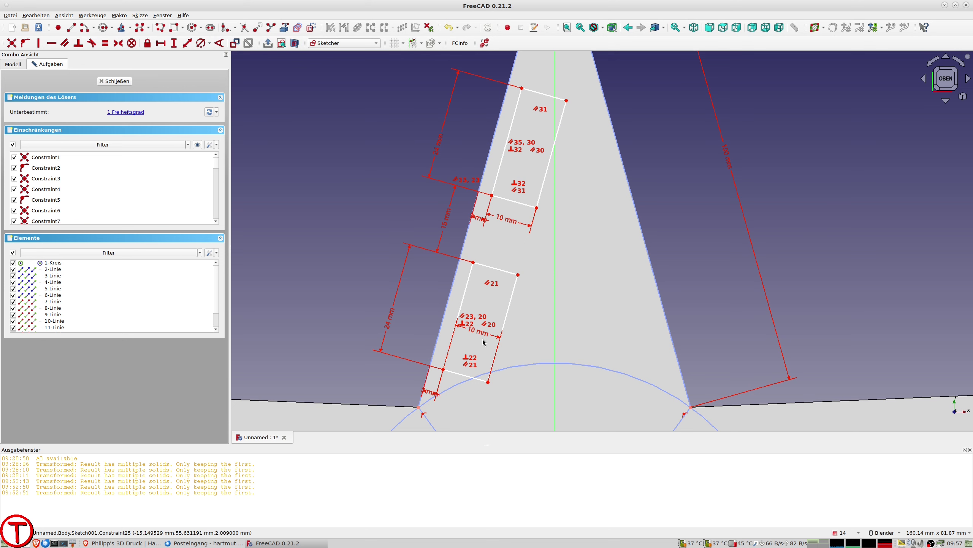
# Step: Move the lower 10 mm label below its rectangle and slide both rectangles up the point
pyautogui.moveTo(482, 336); pyautogui.dragTo(469, 397)
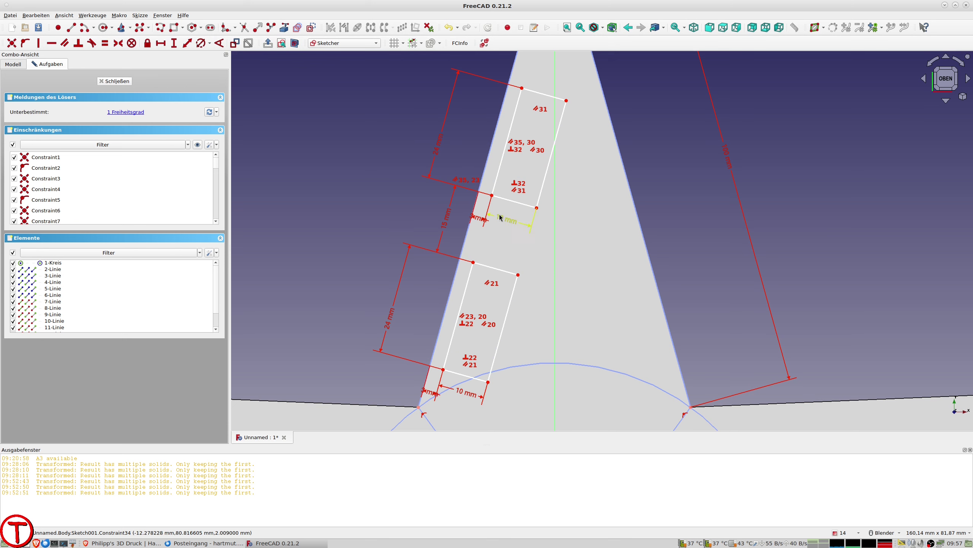
pyautogui.click(505, 202)
pyautogui.click(498, 181)
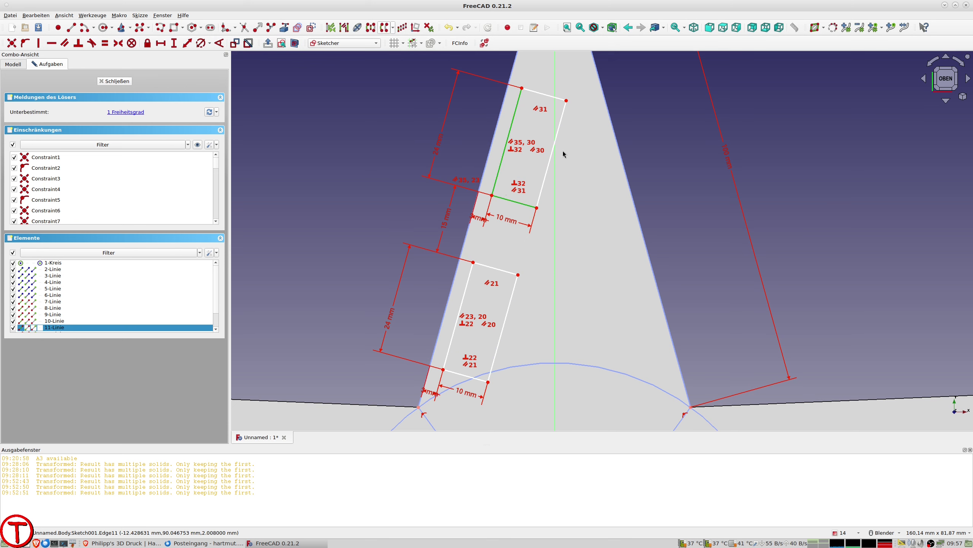
pyautogui.moveTo(551, 165); pyautogui.dragTo(557, 135)
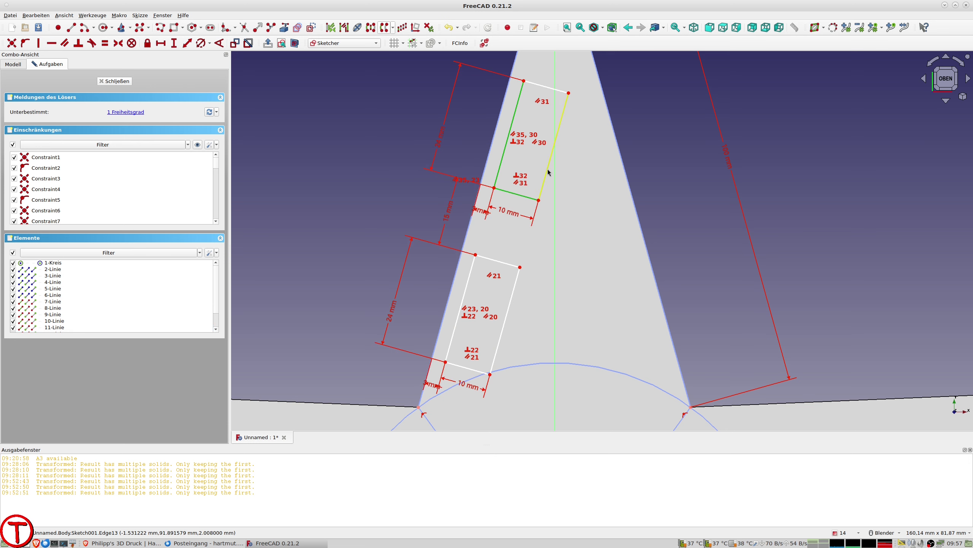
pyautogui.click(588, 174)
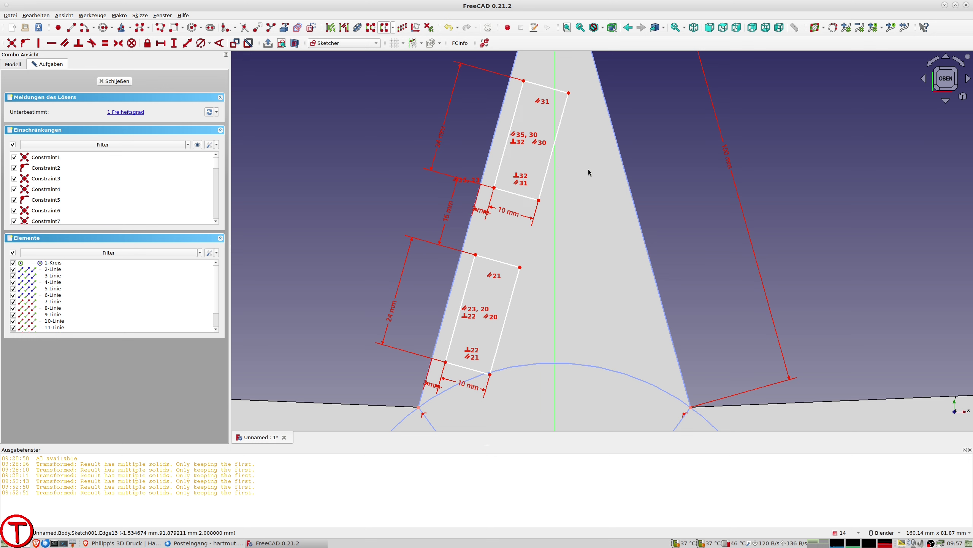
# Step: Select the upper rectangle's four edges and start copying it
pyautogui.click(518, 198)
pyautogui.click(544, 183)
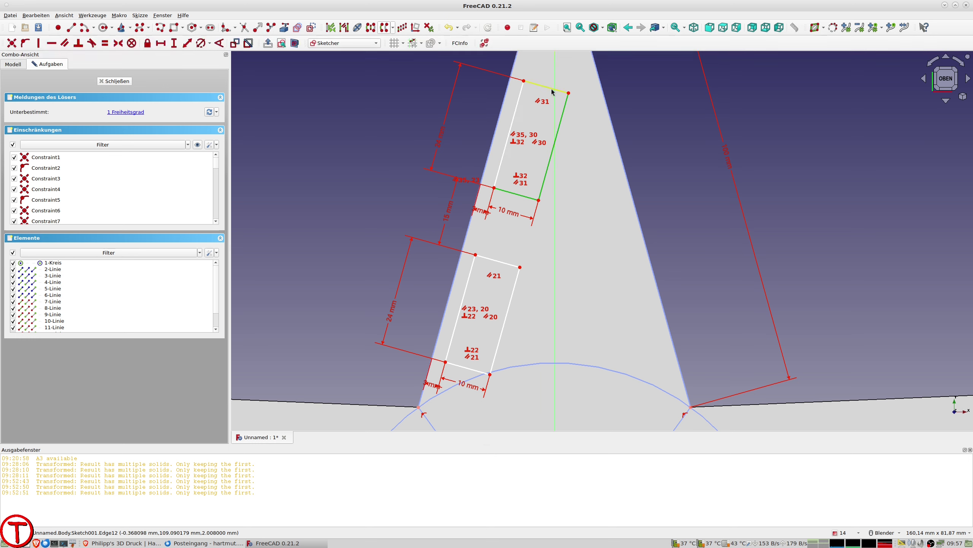
pyautogui.click(543, 88)
pyautogui.click(518, 108)
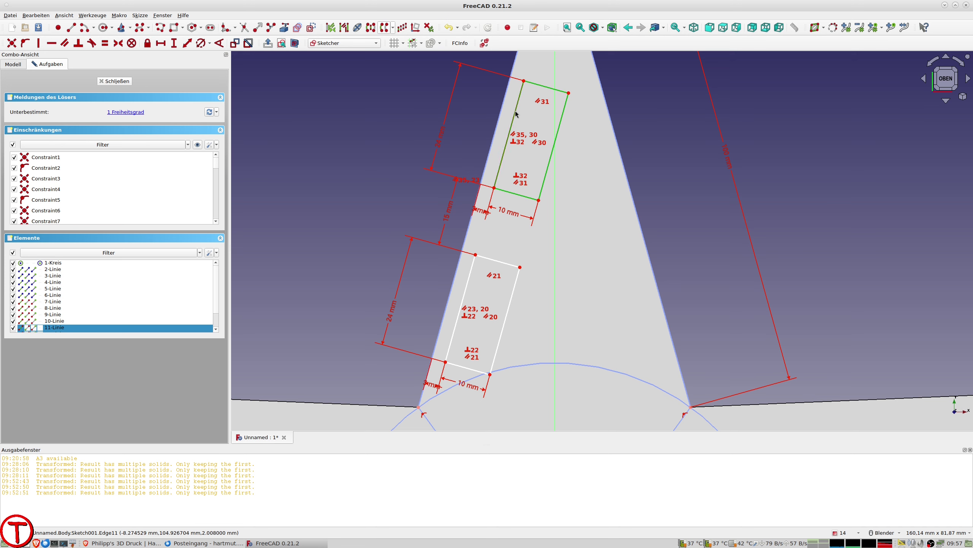
pyautogui.click(384, 27)
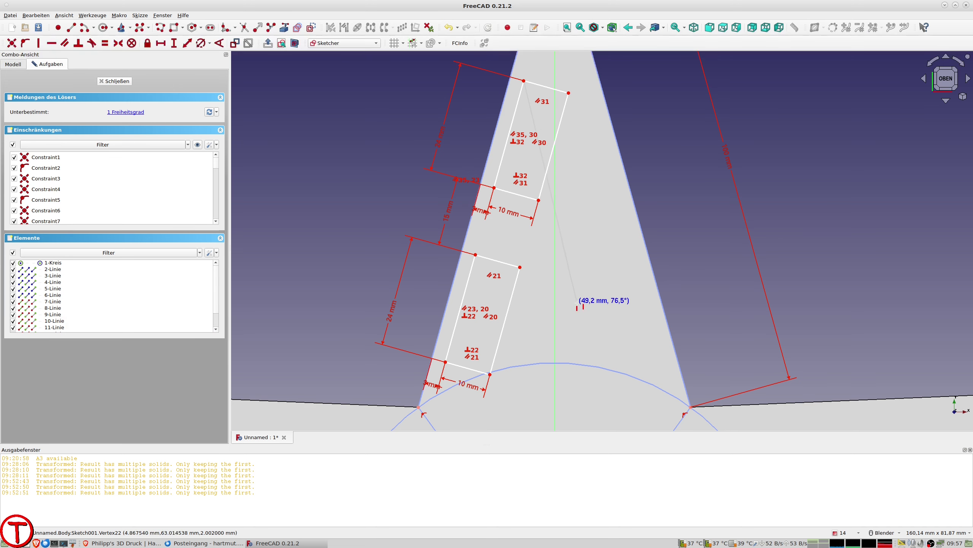
# Step: Place a rectangle copy on the right, parallel to the point's right edge
pyautogui.click(578, 304)
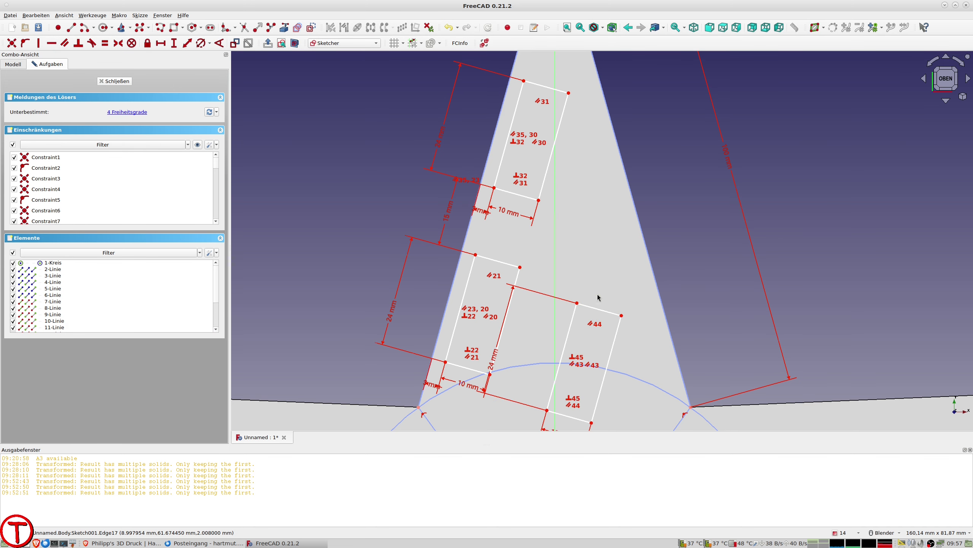
pyautogui.moveTo(596, 312); pyautogui.dragTo(586, 197)
pyautogui.moveTo(582, 332)
pyautogui.mouseDown()
pyautogui.moveTo(628, 334)
pyautogui.moveTo(641, 300)
pyautogui.mouseUp()
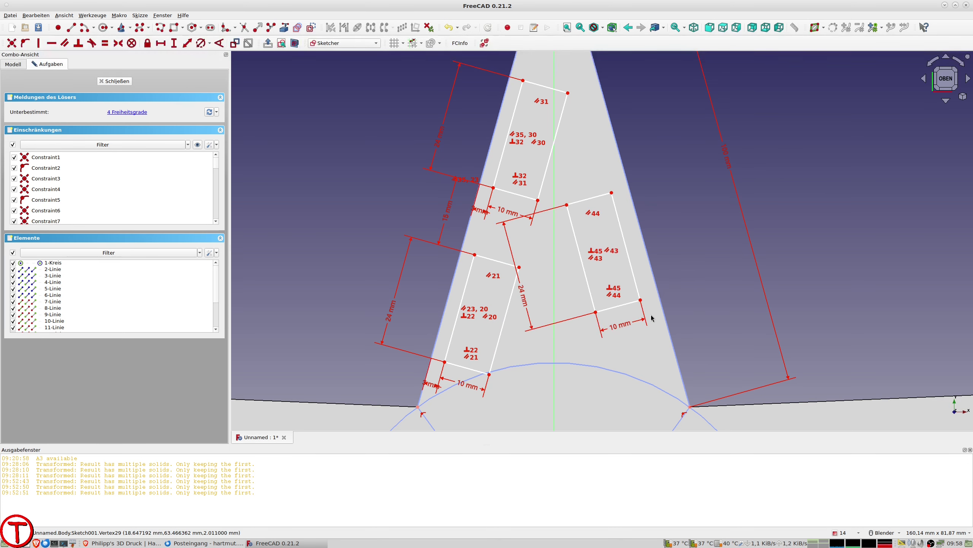
pyautogui.click(643, 244)
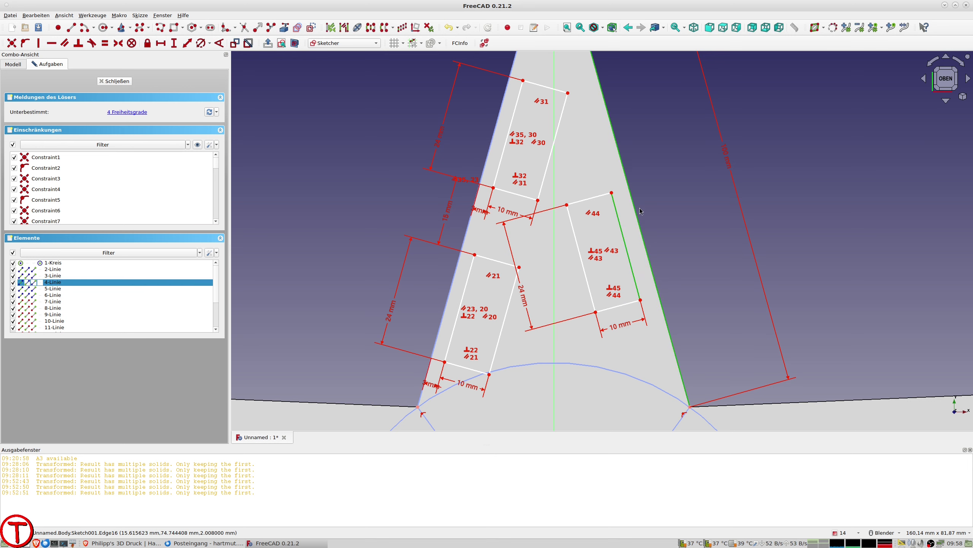
pyautogui.press('p')
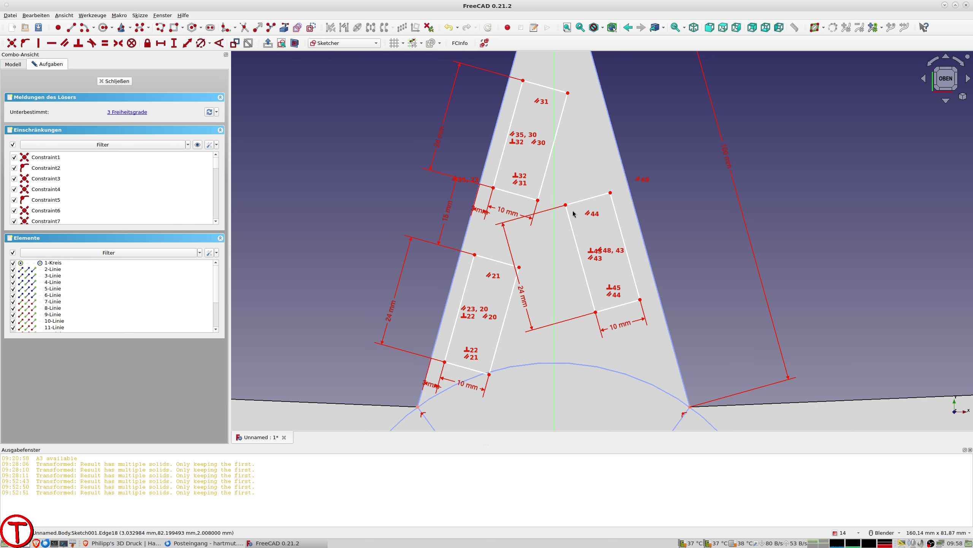
pyautogui.moveTo(581, 205); pyautogui.dragTo(600, 213)
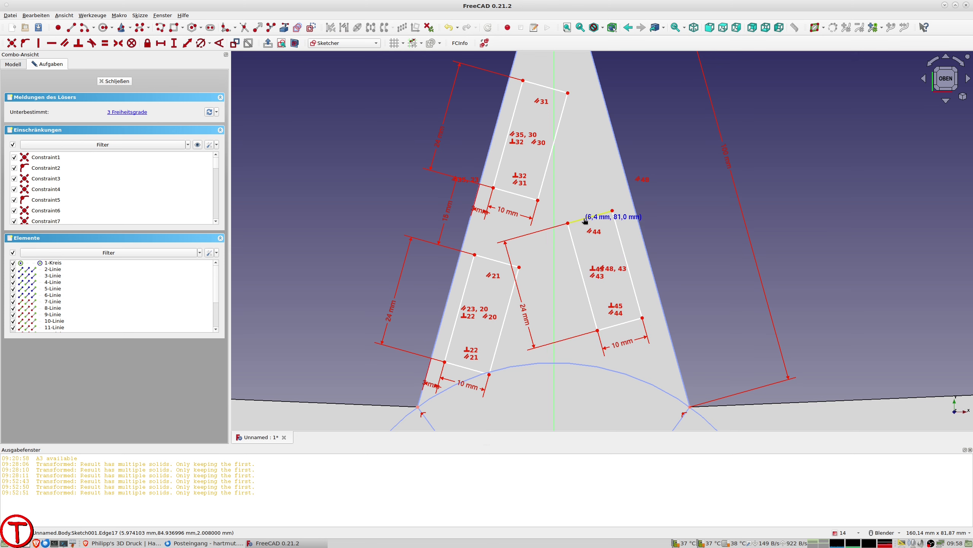
# Step: Fix the right cutout's upper corner 3 mm from the point's right edge
pyautogui.click(614, 211)
pyautogui.click(638, 219)
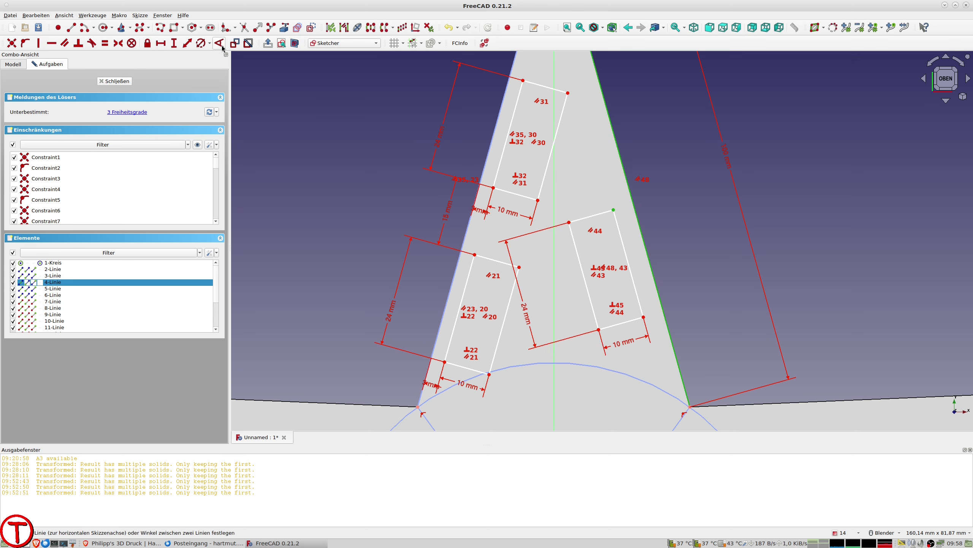
pyautogui.click(188, 45)
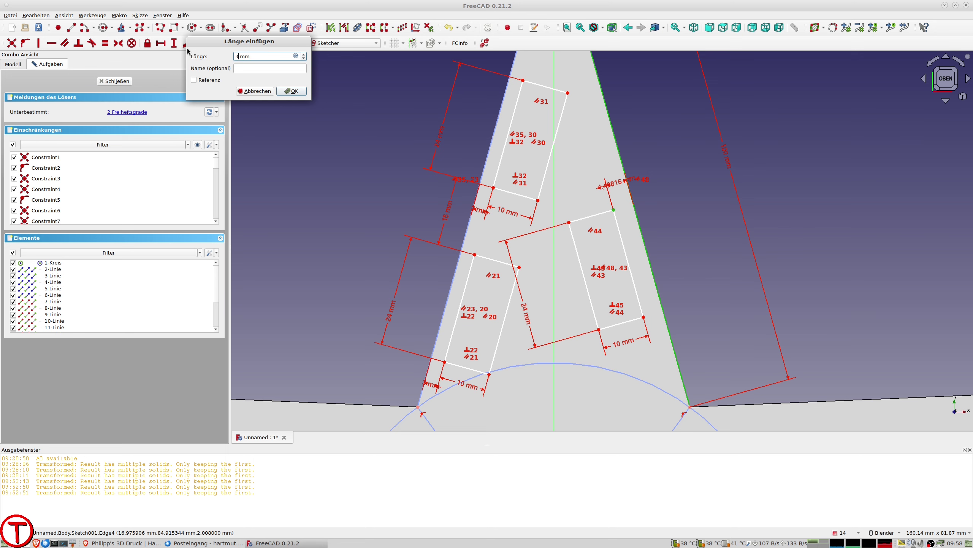
pyautogui.press('Return')
pyautogui.scroll(-2, 665, 291)
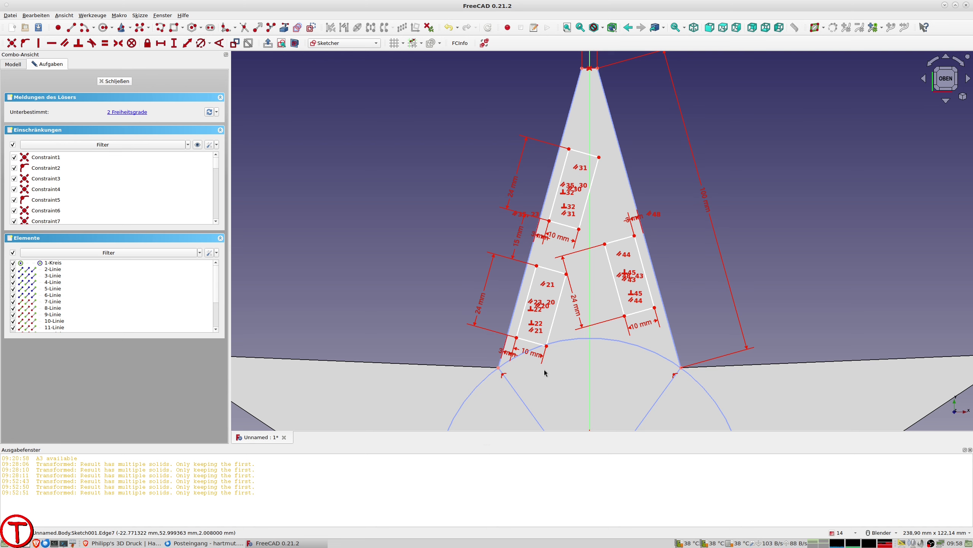
# Step: Shift the lower-left cutout down and draw a line joining the star point's two base corners
pyautogui.moveTo(531, 342); pyautogui.dragTo(529, 359)
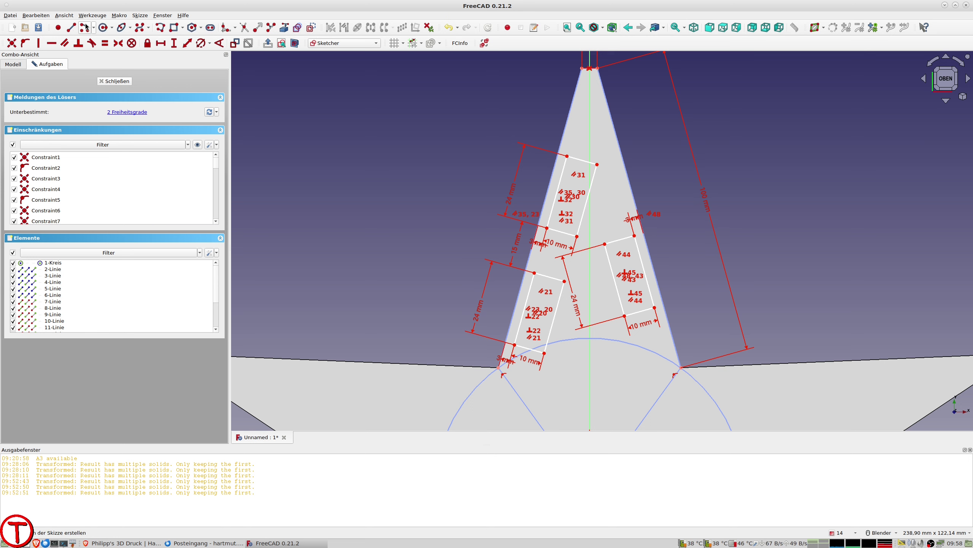
pyautogui.click(66, 33)
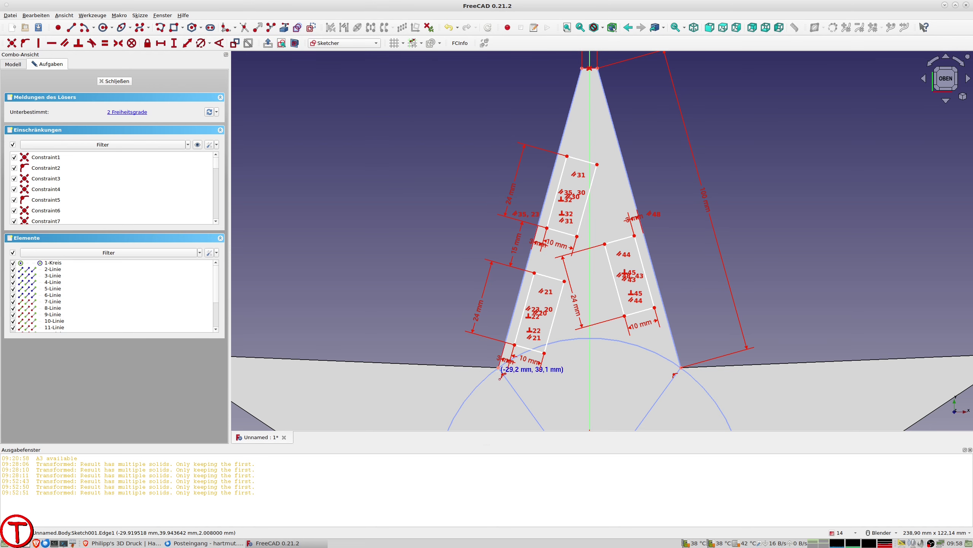
pyautogui.scroll(2, 504, 383)
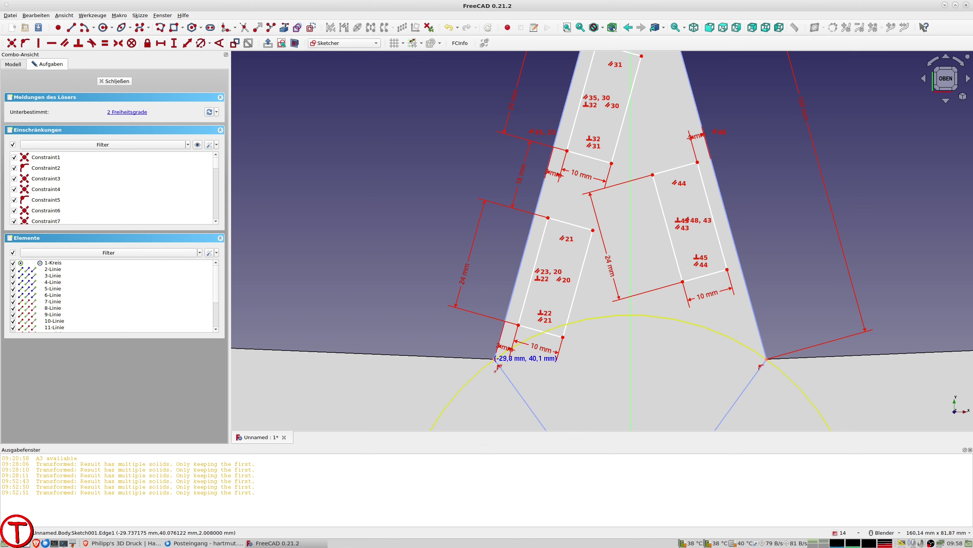
pyautogui.scroll(1, 497, 364)
pyautogui.scroll(1, 492, 357)
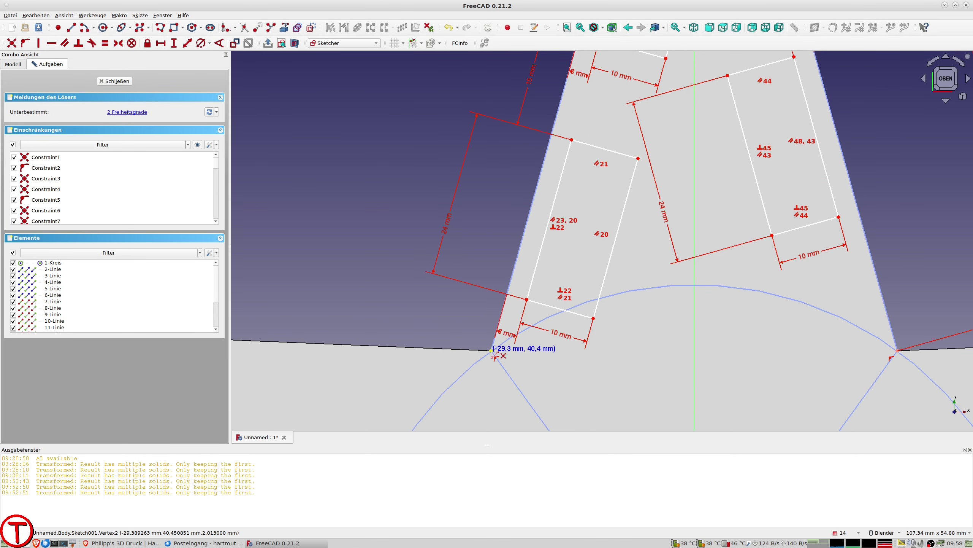
pyautogui.click(491, 351)
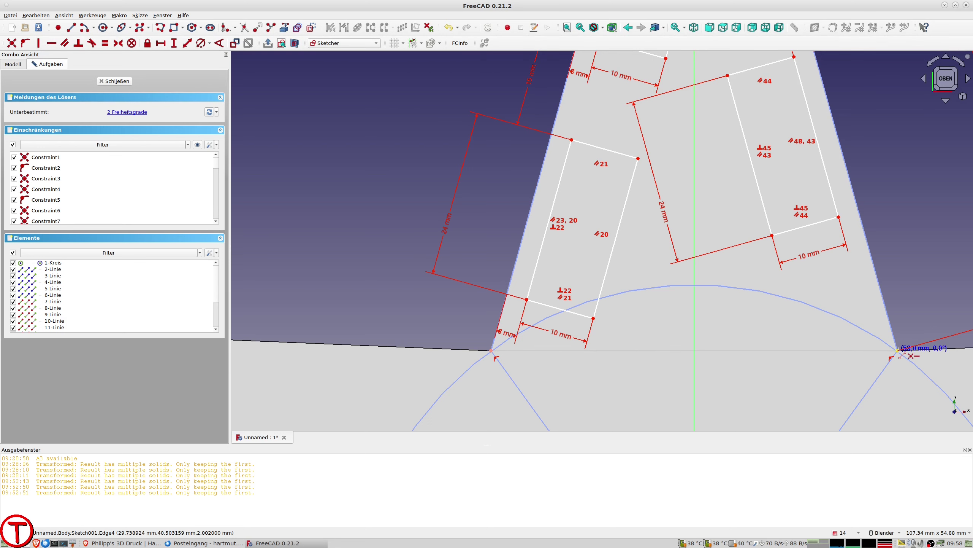
pyautogui.click(897, 350)
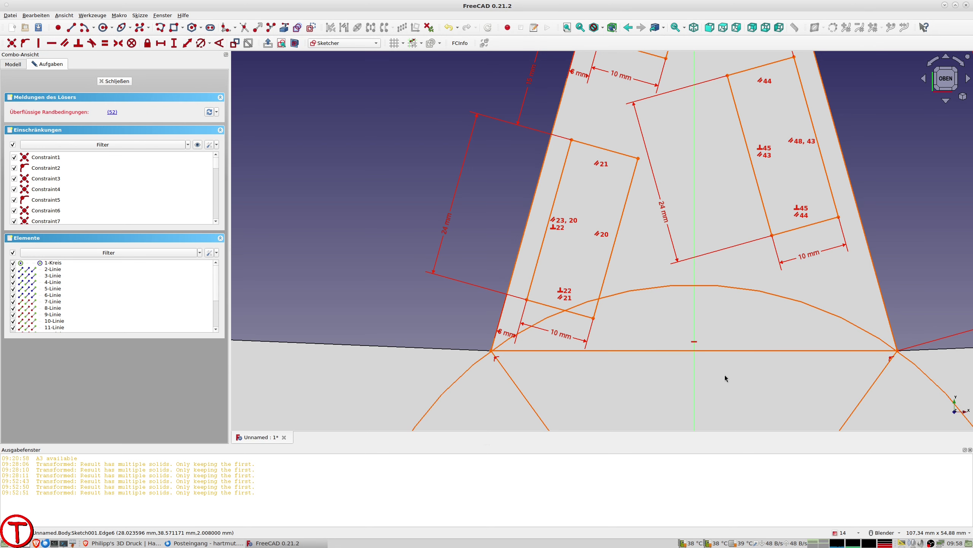
# Step: Delete the redundant constraint and place the lower-left cutout's corner 5 mm above the base line
pyautogui.click(696, 346)
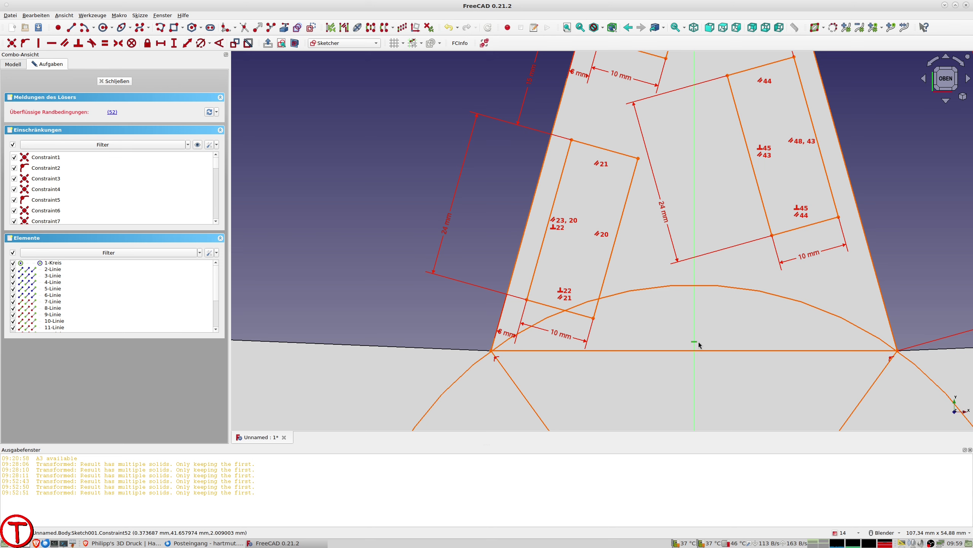
pyautogui.press('Delete')
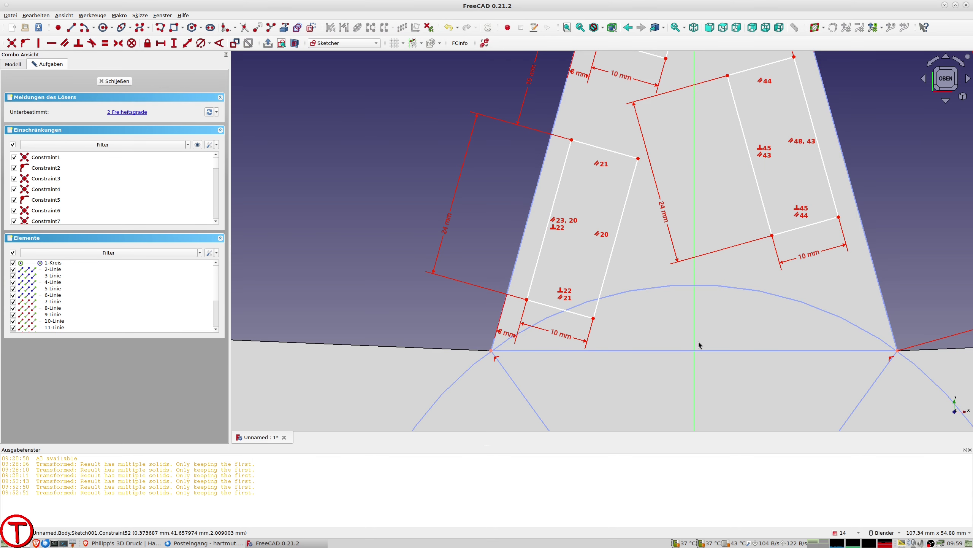
pyautogui.click(593, 318)
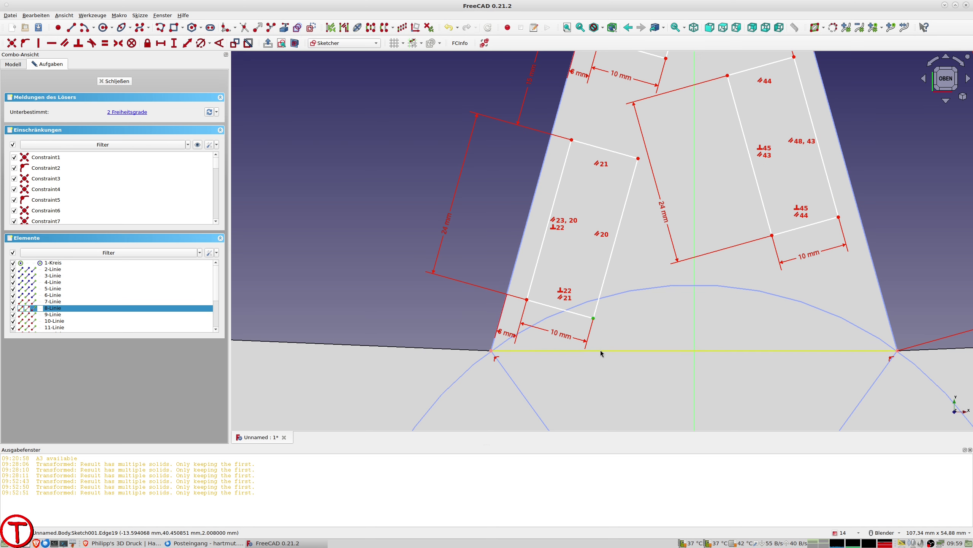
pyautogui.click(597, 354)
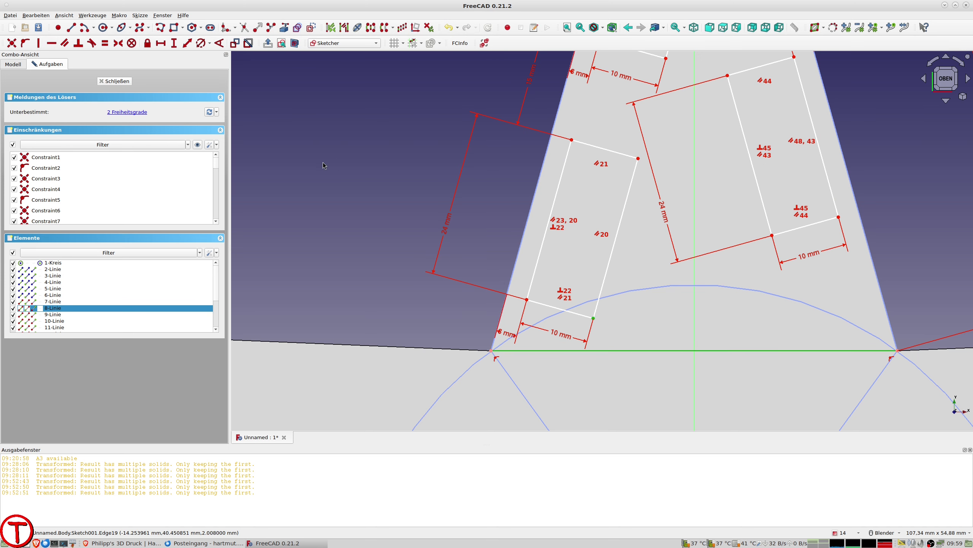
pyautogui.click(188, 43)
pyautogui.press('Return')
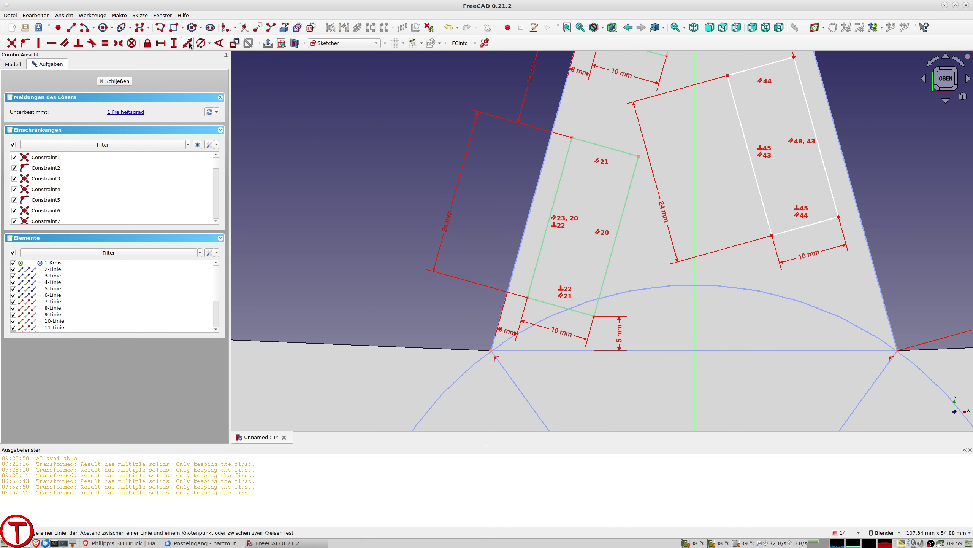
pyautogui.scroll(-3, 648, 108)
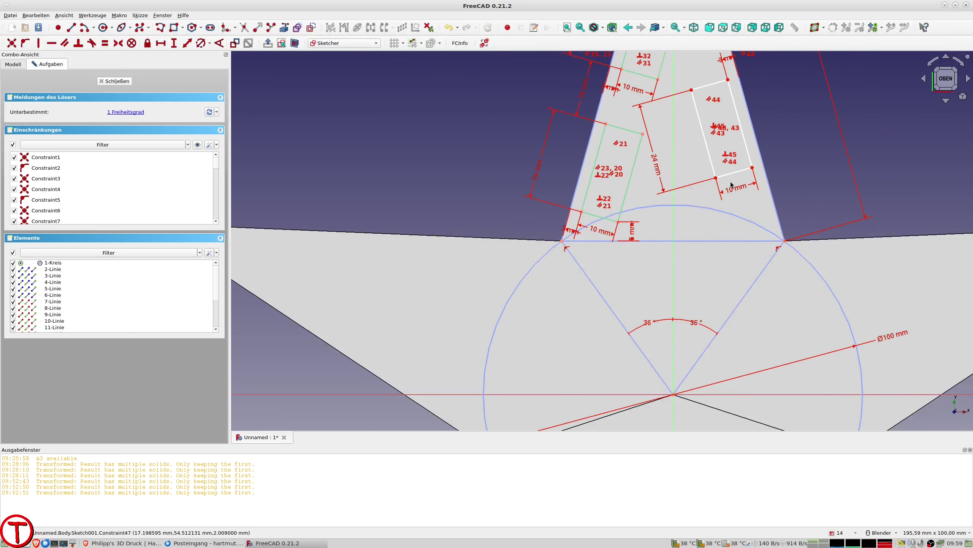
# Step: Place the right cutout's lower corner 15 mm above the base line, fully constraining the sketch
pyautogui.click(716, 179)
pyautogui.click(713, 241)
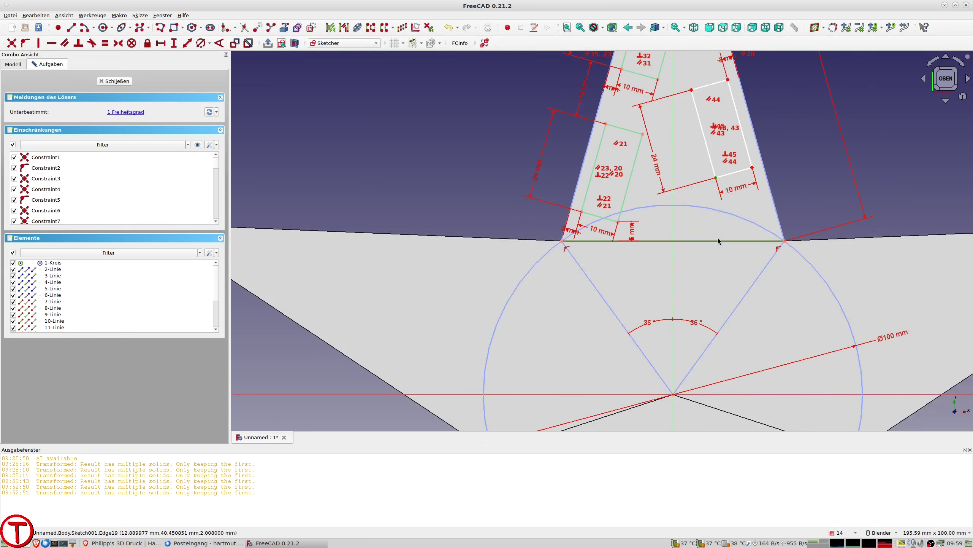
pyautogui.click(187, 43)
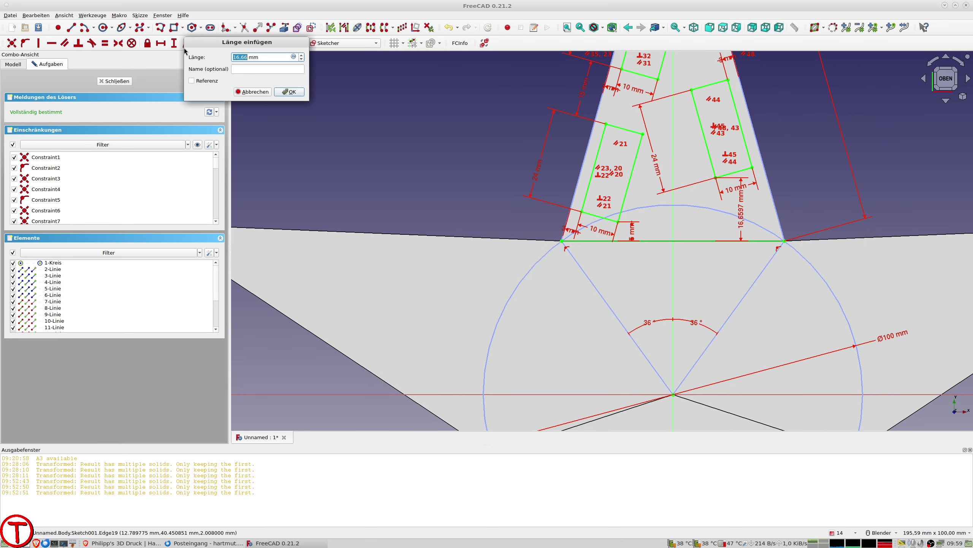
pyautogui.write('15')
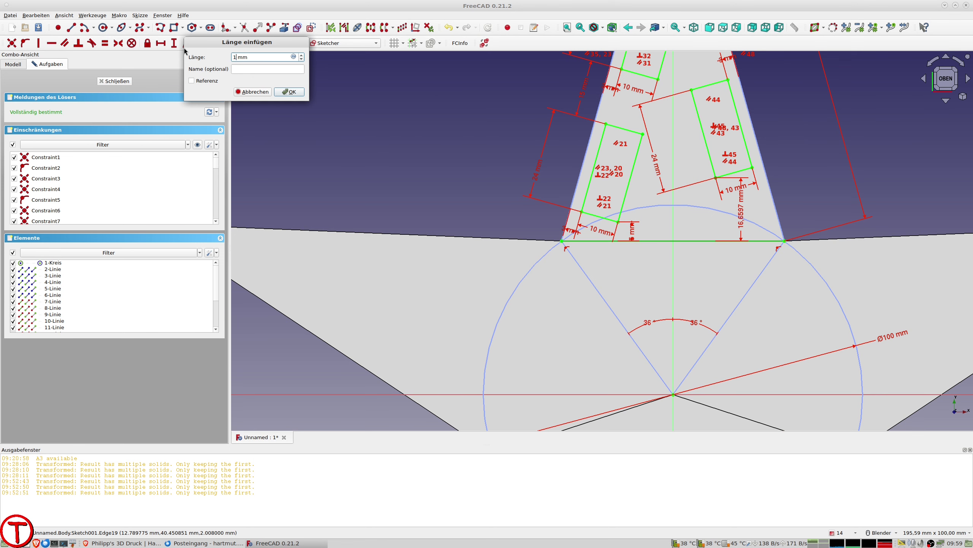
pyautogui.press('Return')
pyautogui.scroll(-3, 686, 233)
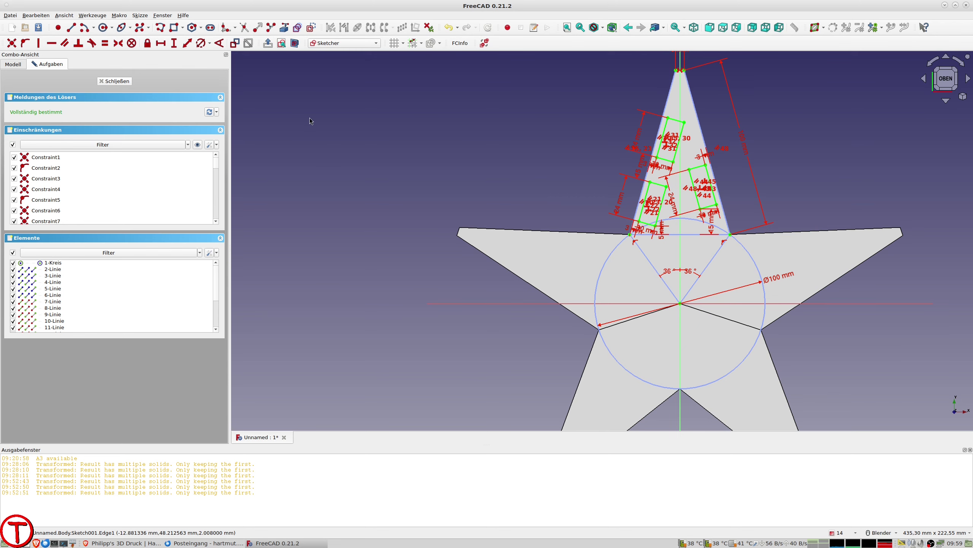
# Step: Close the sketch and pocket the three rectangles through the star point with type 'Durch alles'
pyautogui.click(111, 82)
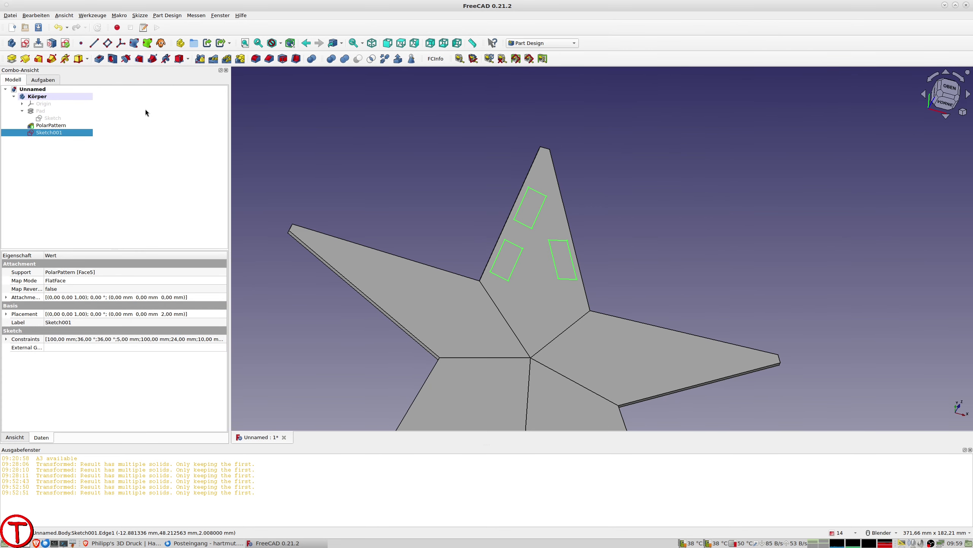
pyautogui.click(99, 59)
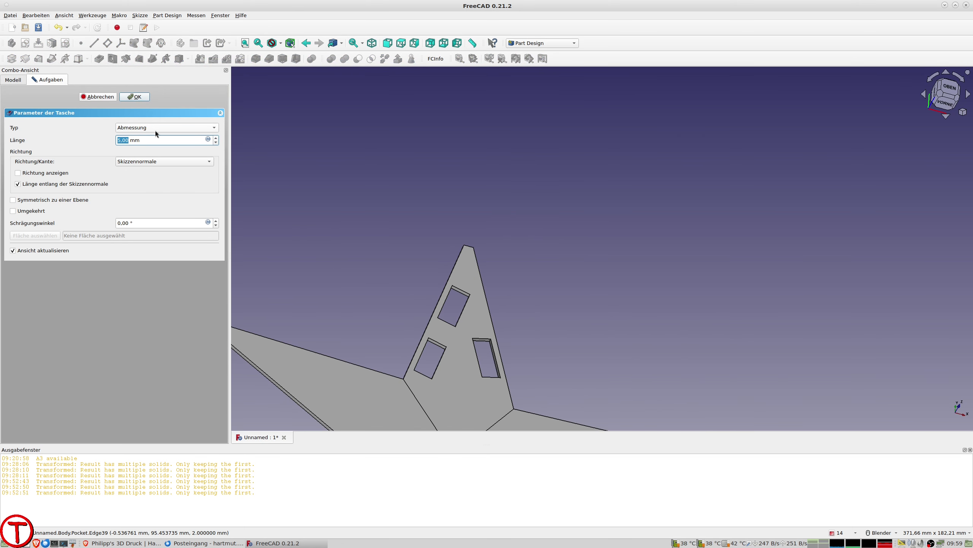
pyautogui.click(142, 128)
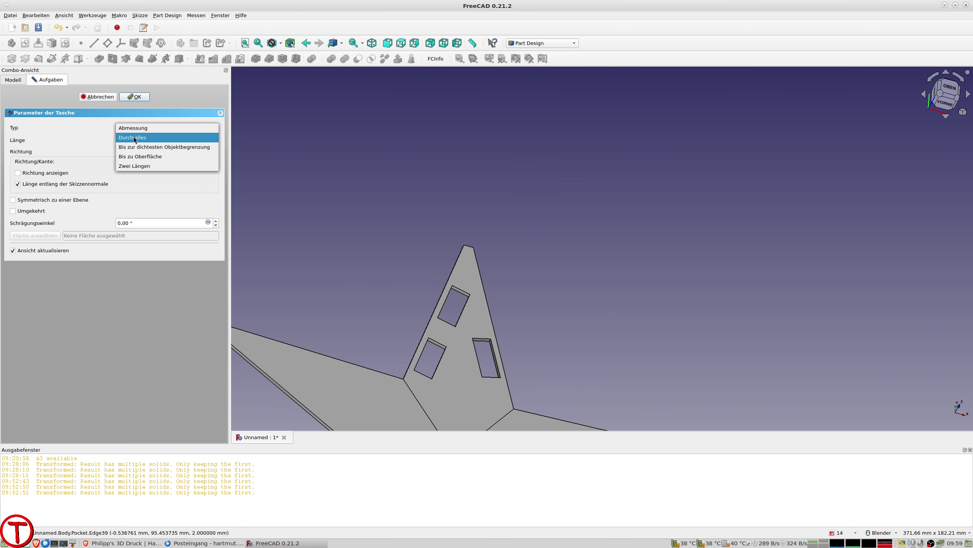
pyautogui.click(135, 139)
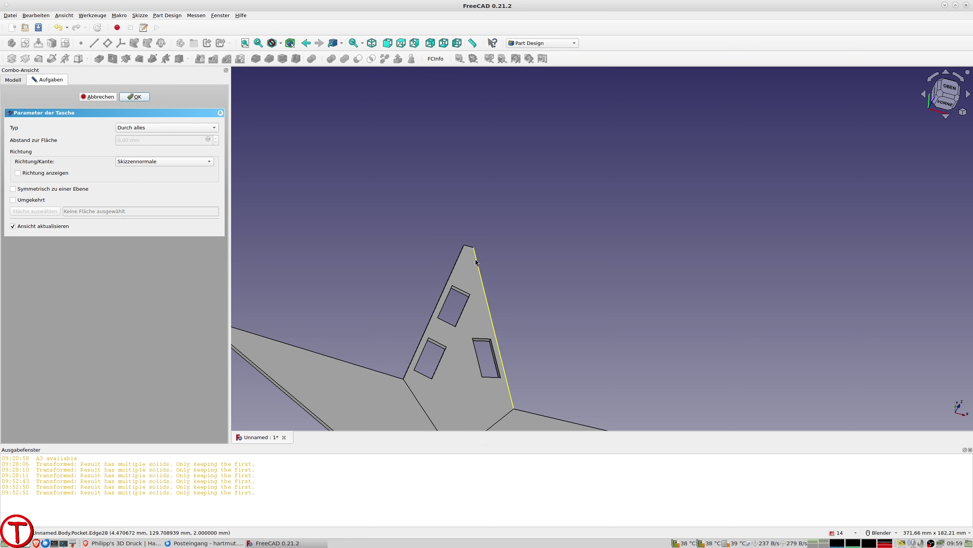
pyautogui.click(136, 97)
pyautogui.scroll(-4, 543, 313)
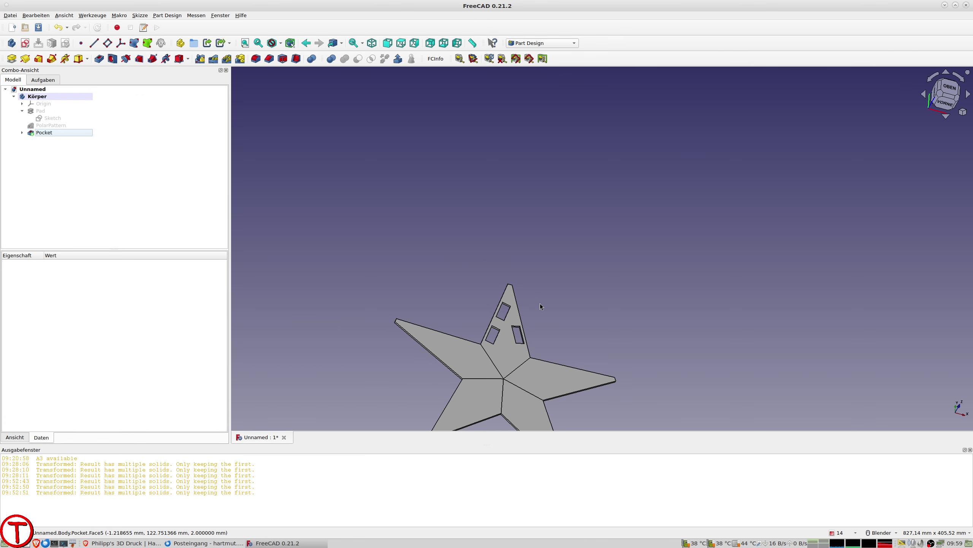
# Step: Polar-pattern the Pocket with 5 occurrences so every star point carries three cutouts
pyautogui.keyDown('shift'); pyautogui.moveTo(552, 316); pyautogui.dragTo(515, 203, button='middle'); pyautogui.keyUp('shift')
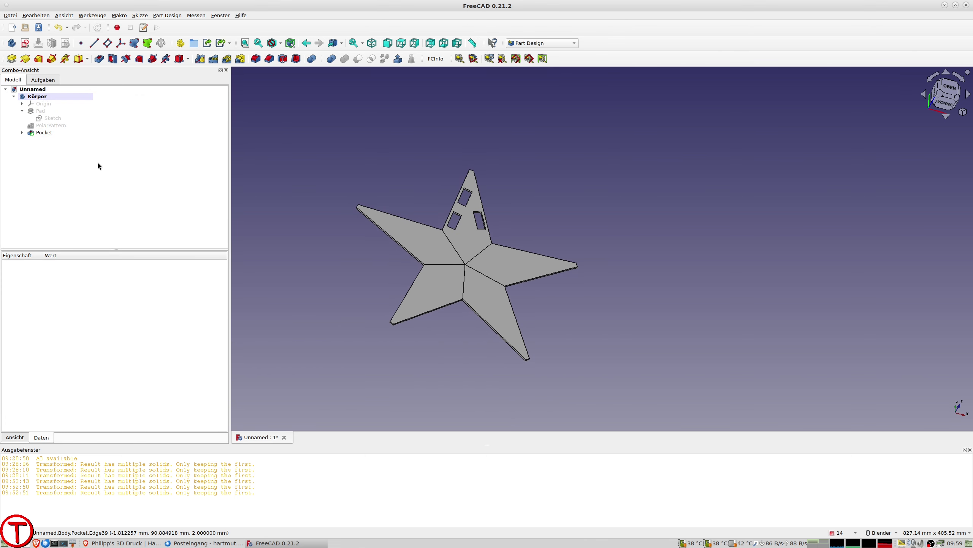
pyautogui.click(41, 133)
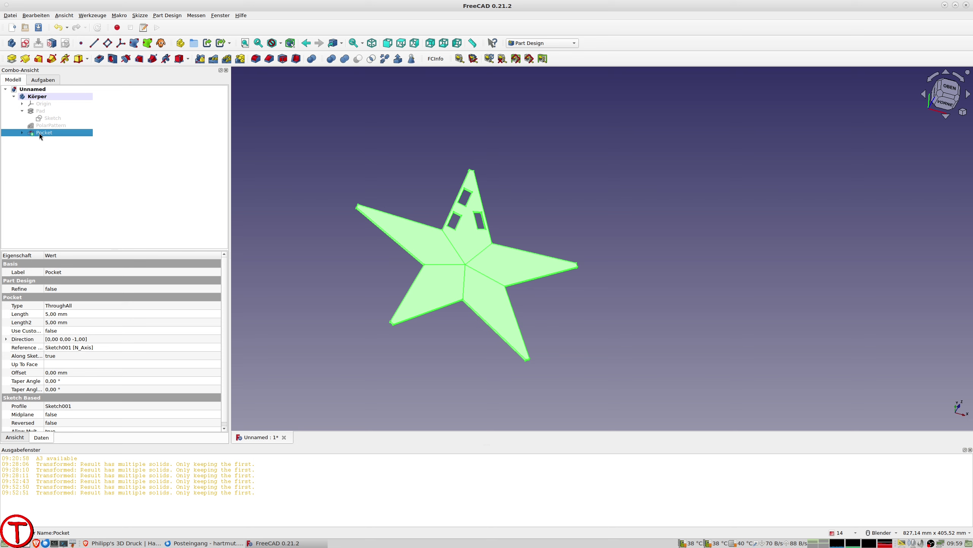
pyautogui.click(227, 58)
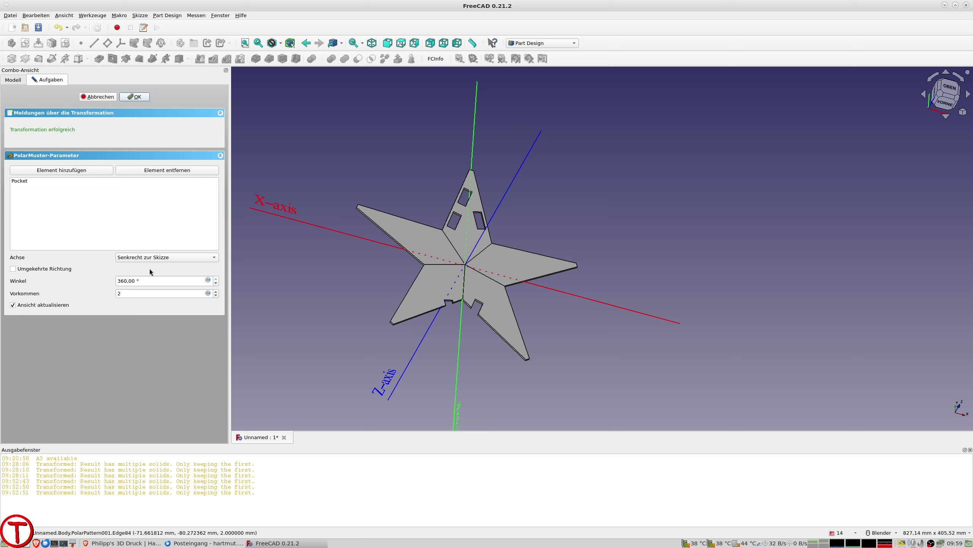
pyautogui.click(216, 291)
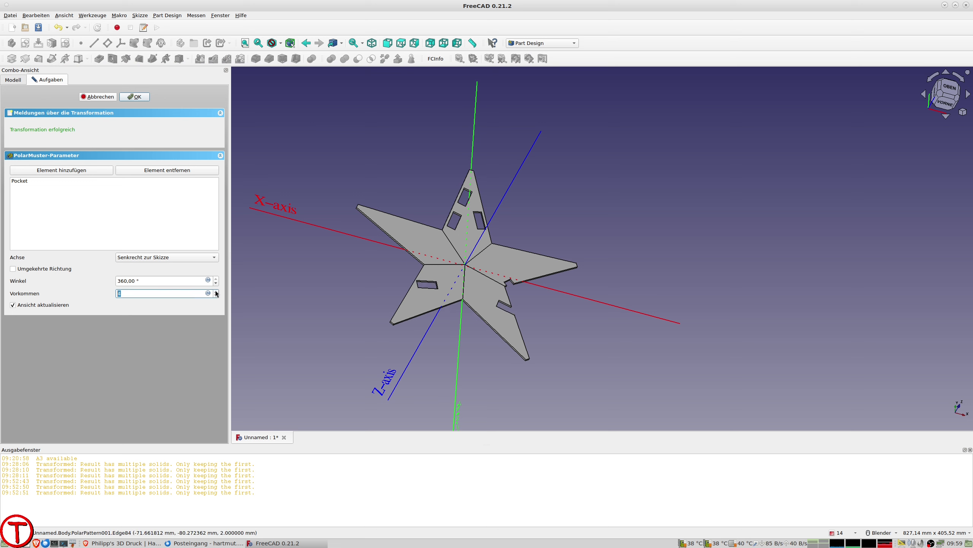
pyautogui.click(216, 291)
pyautogui.click(215, 291)
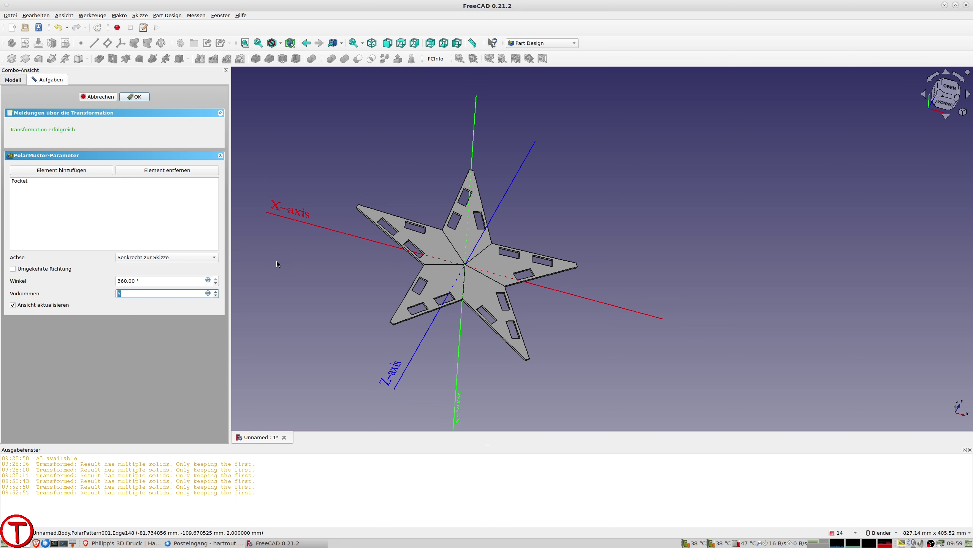
pyautogui.click(139, 96)
pyautogui.moveTo(612, 246)
pyautogui.mouseDown(button='middle')
pyautogui.moveTo(617, 222)
pyautogui.moveTo(605, 245)
pyautogui.mouseUp(button='middle')
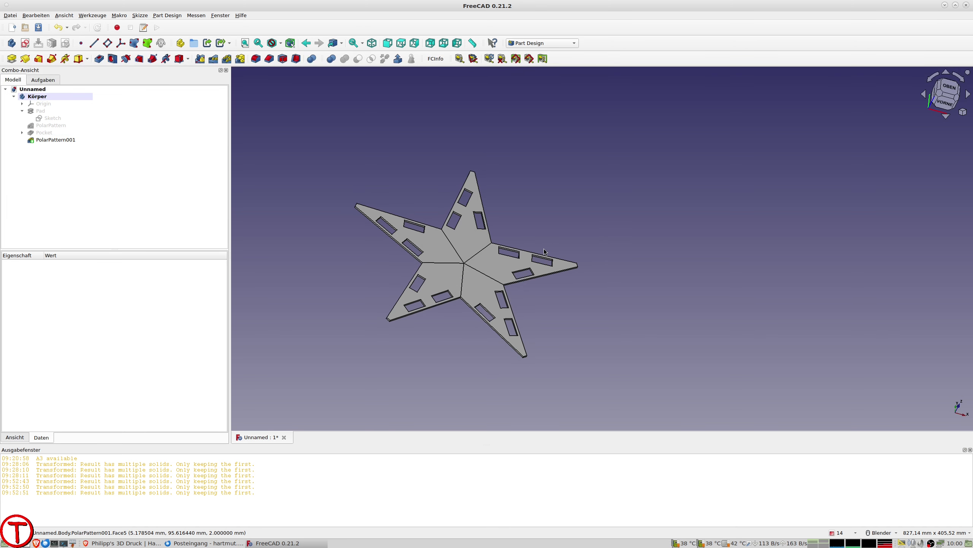